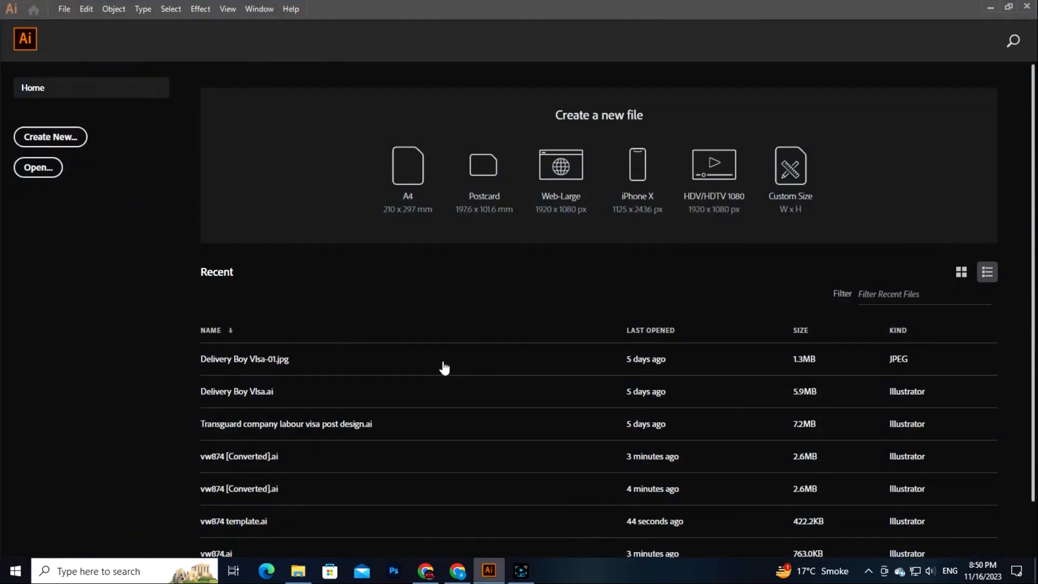
Open the vw874 template Illustrator file from the Redbull pickup truck project's New folder.
{"action": "left_click", "coordinate": [381, 46]}
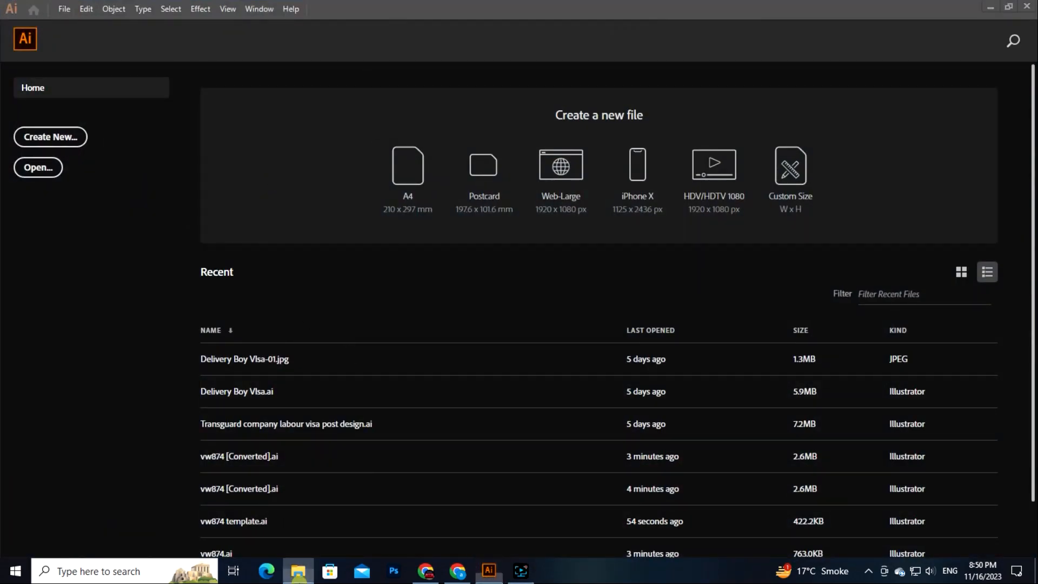
{"action": "left_click", "coordinate": [299, 575]}
{"action": "left_click", "coordinate": [172, 88]}
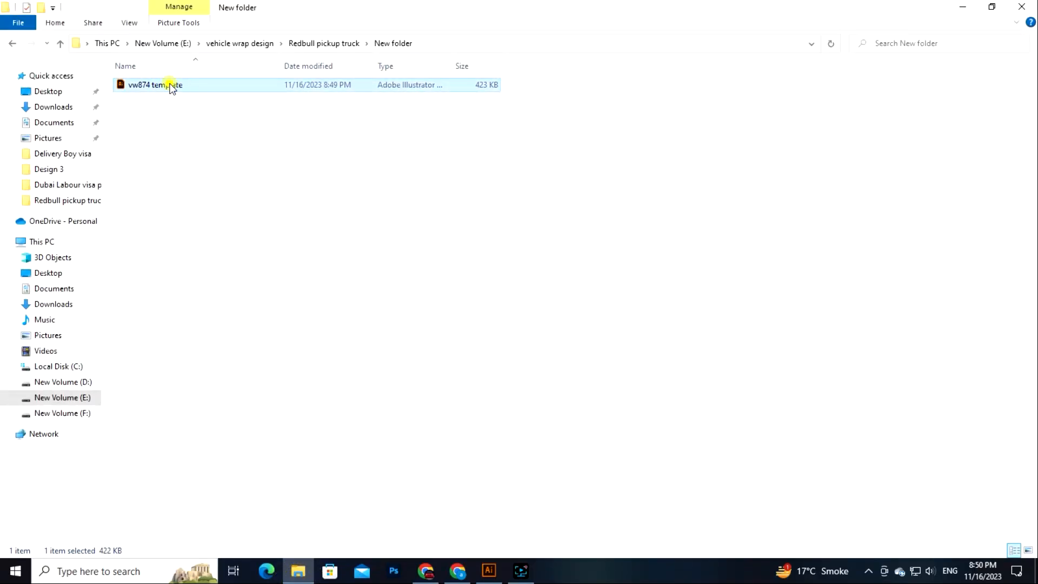
{"action": "double_click", "coordinate": [172, 86]}
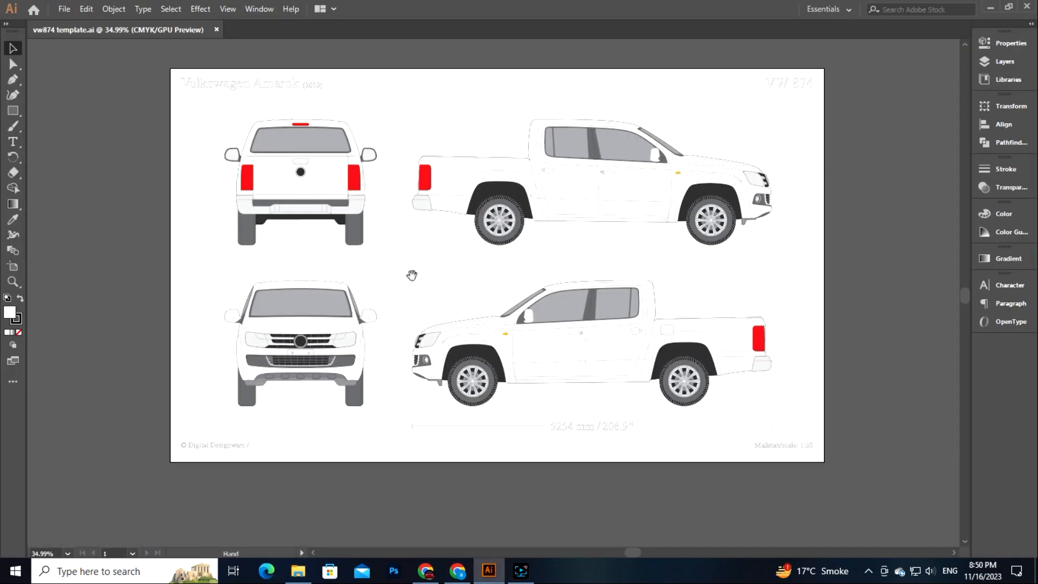
Examine the front, rear and both side views of the pickup truck in the template.
{"action": "left_click_drag", "start_coordinate": [412, 275], "coordinate": [409, 262]}
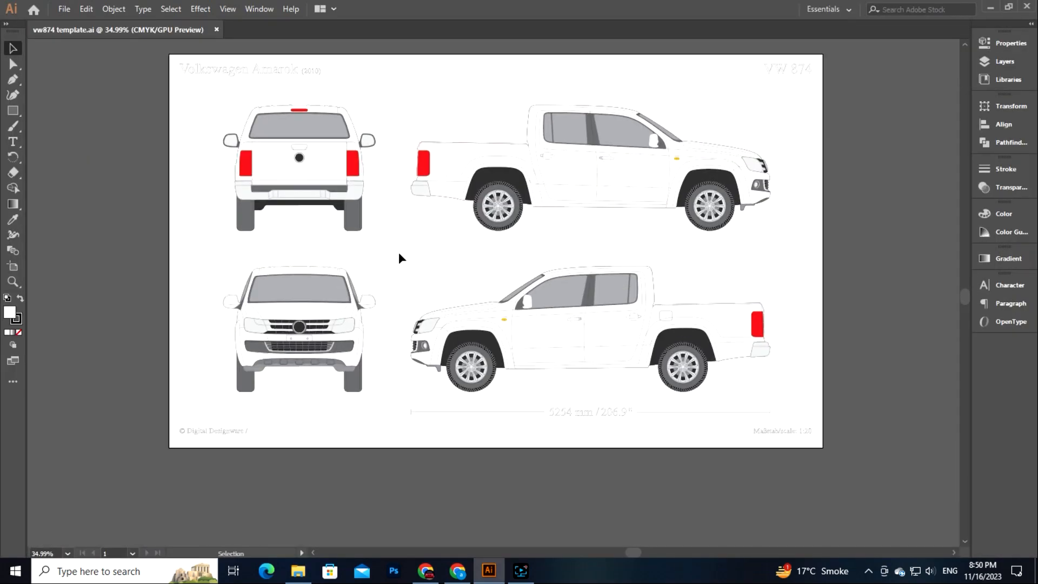
{"action": "key", "text": "z"}
{"action": "left_click_drag", "start_coordinate": [391, 218], "coordinate": [387, 342]}
{"action": "key", "text": "space"}
{"action": "left_click_drag", "start_coordinate": [519, 209], "coordinate": [504, 265]}
{"action": "key", "text": "space"}
{"action": "left_click_drag", "start_coordinate": [486, 382], "coordinate": [482, 116]}
{"action": "left_click_drag", "start_coordinate": [473, 260], "coordinate": [453, 270]}
{"action": "key", "text": "space"}
{"action": "left_click_drag", "start_coordinate": [483, 241], "coordinate": [558, 331]}
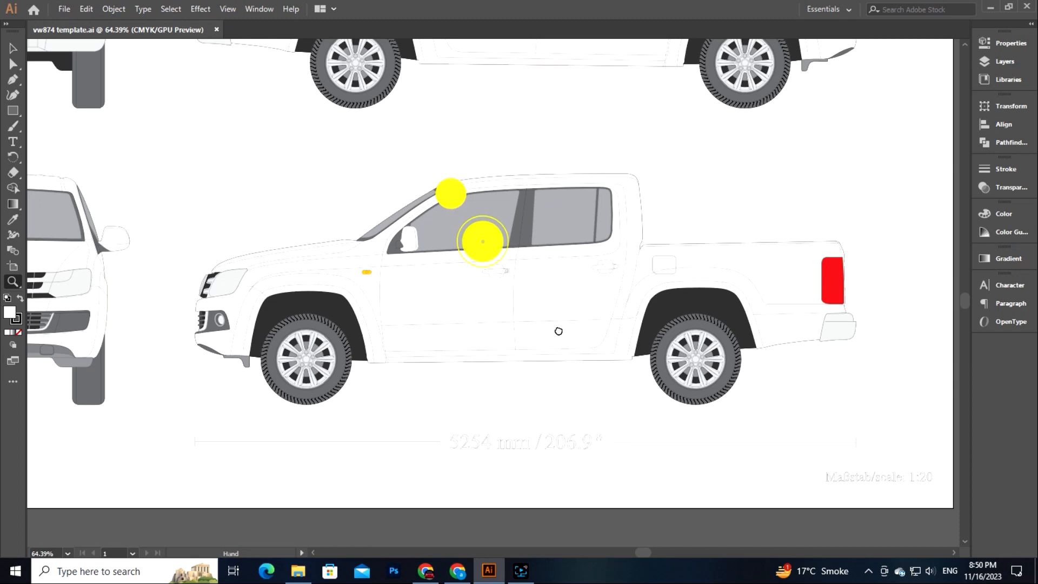
{"action": "left_click_drag", "start_coordinate": [401, 198], "coordinate": [819, 318]}
{"action": "left_click_drag", "start_coordinate": [388, 356], "coordinate": [423, 575]}
{"action": "left_click_drag", "start_coordinate": [401, 199], "coordinate": [314, 243]}
{"action": "key", "text": "space"}
{"action": "left_click_drag", "start_coordinate": [640, 308], "coordinate": [493, 269]}
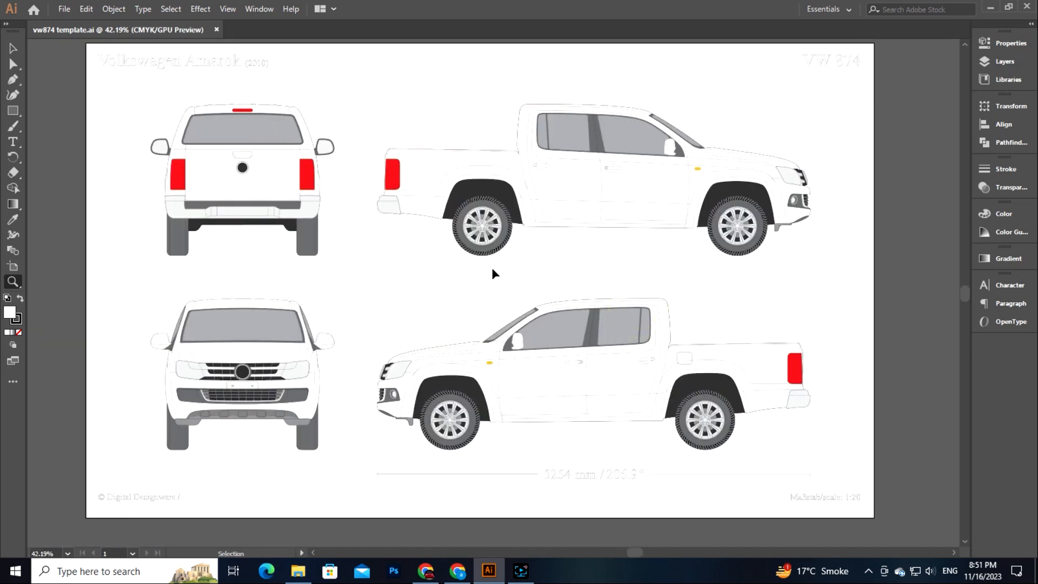
{"action": "key", "text": "ctrl+0"}
{"action": "key", "text": "v"}
{"action": "left_click", "coordinate": [501, 393]}
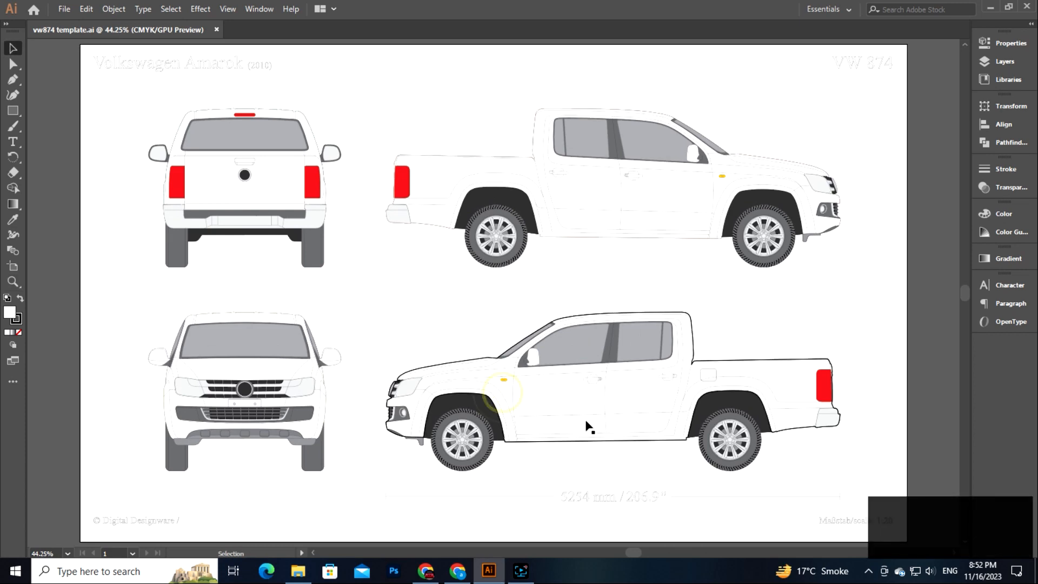
{"action": "key", "text": "space"}
{"action": "mouse_move", "coordinate": [642, 421]}
{"action": "left_mouse_down"}
{"action": "mouse_move", "coordinate": [618, 424]}
{"action": "mouse_move", "coordinate": [650, 423]}
{"action": "left_mouse_up"}
Switch to Chrome and look through the popular videos on the Hamza Creative Studio YouTube channel.
{"action": "left_click", "coordinate": [459, 571]}
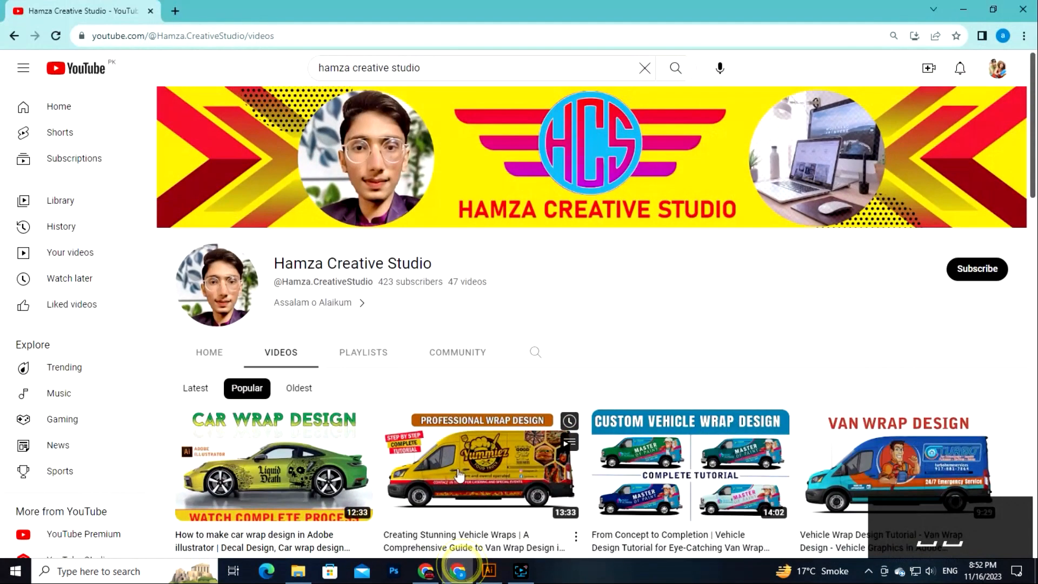
{"action": "scroll", "coordinate": [605, 322], "scroll_direction": "down", "scroll_amount": 8}
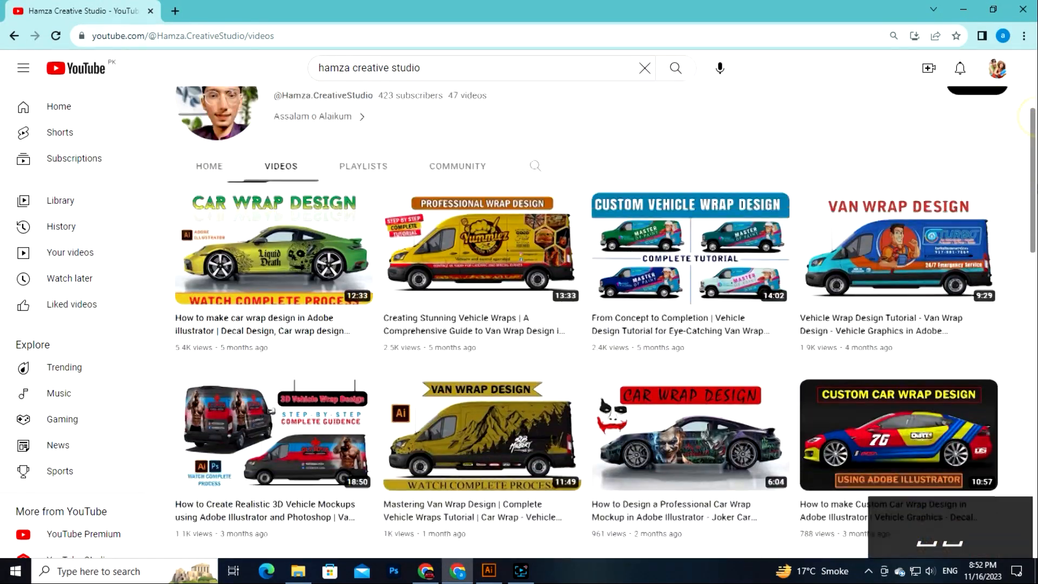
{"action": "scroll", "coordinate": [1034, 346], "scroll_direction": "down", "scroll_amount": 6}
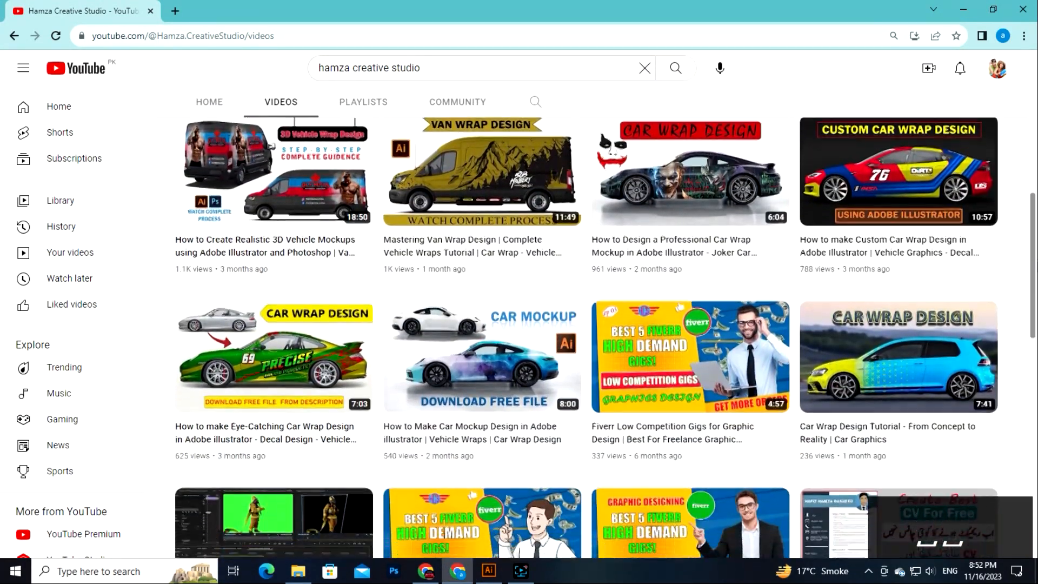
{"action": "scroll", "coordinate": [1034, 346], "scroll_direction": "down", "scroll_amount": 3}
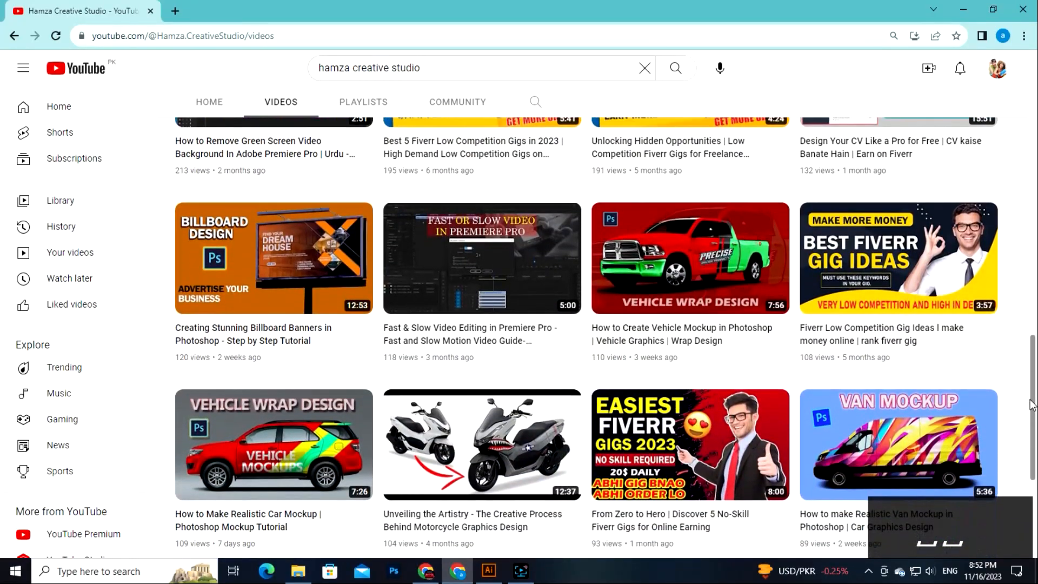
{"action": "left_click_drag", "start_coordinate": [1032, 399], "coordinate": [1027, 127]}
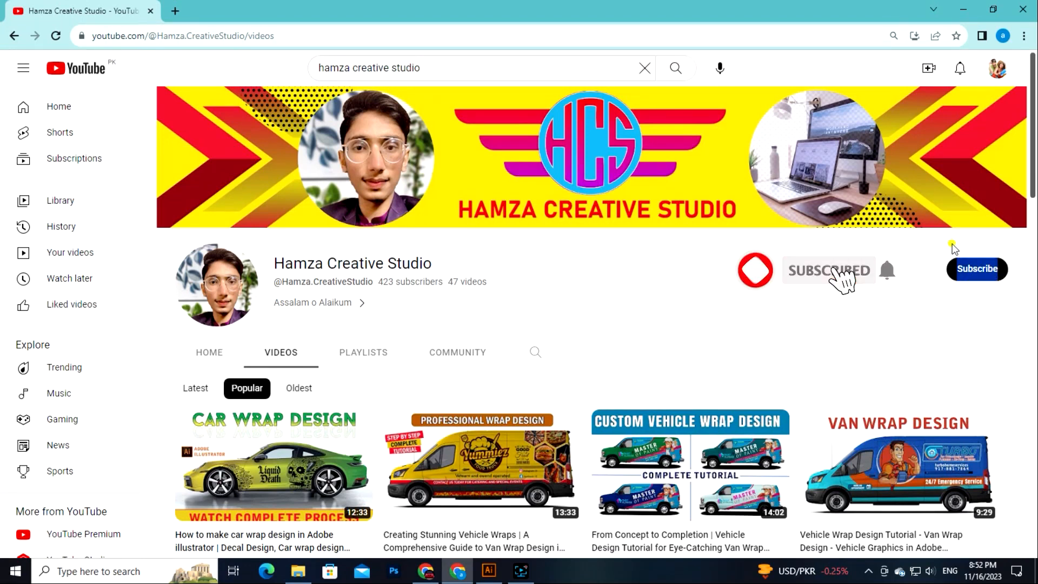
Subscribe to the Hamza Creative Studio channel and set its notifications to All.
{"action": "left_click", "coordinate": [989, 277]}
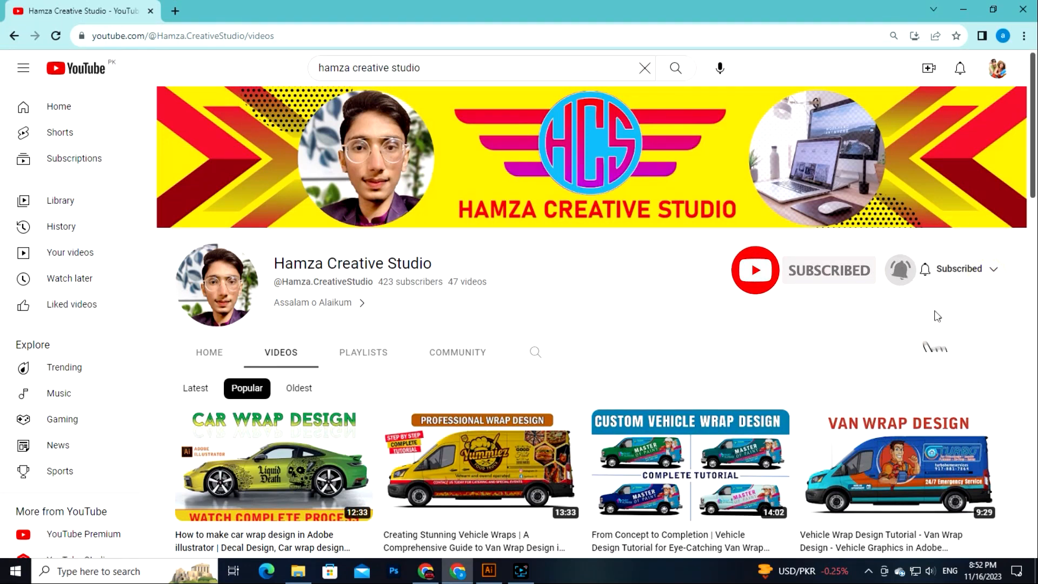
{"action": "left_click", "coordinate": [994, 277]}
{"action": "left_click", "coordinate": [956, 300]}
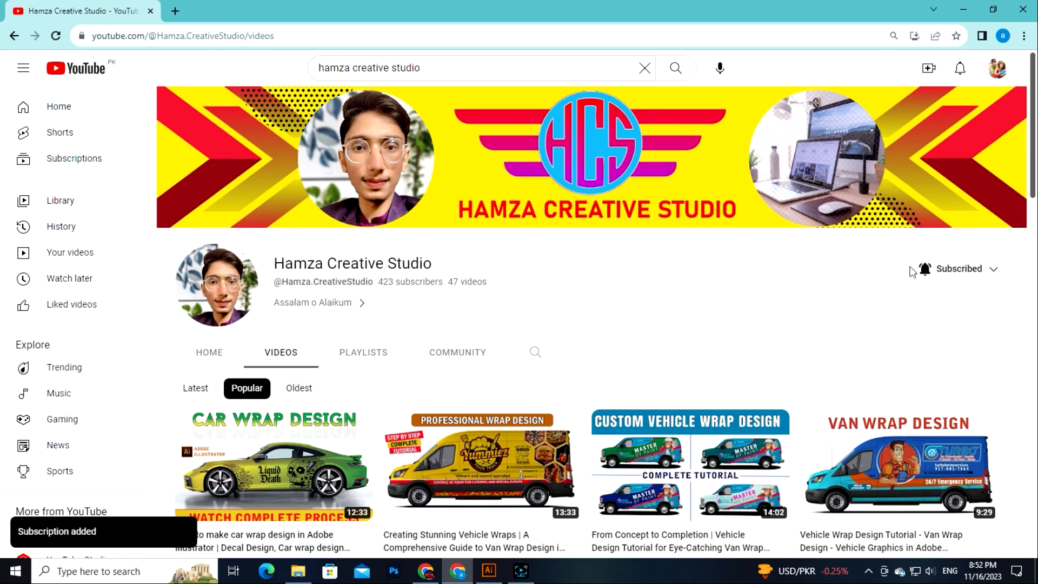
{"action": "mouse_move", "coordinate": [1033, 100]}
{"action": "left_mouse_down"}
{"action": "mouse_move", "coordinate": [1032, 165]}
{"action": "mouse_move", "coordinate": [1032, 105]}
{"action": "left_mouse_up"}
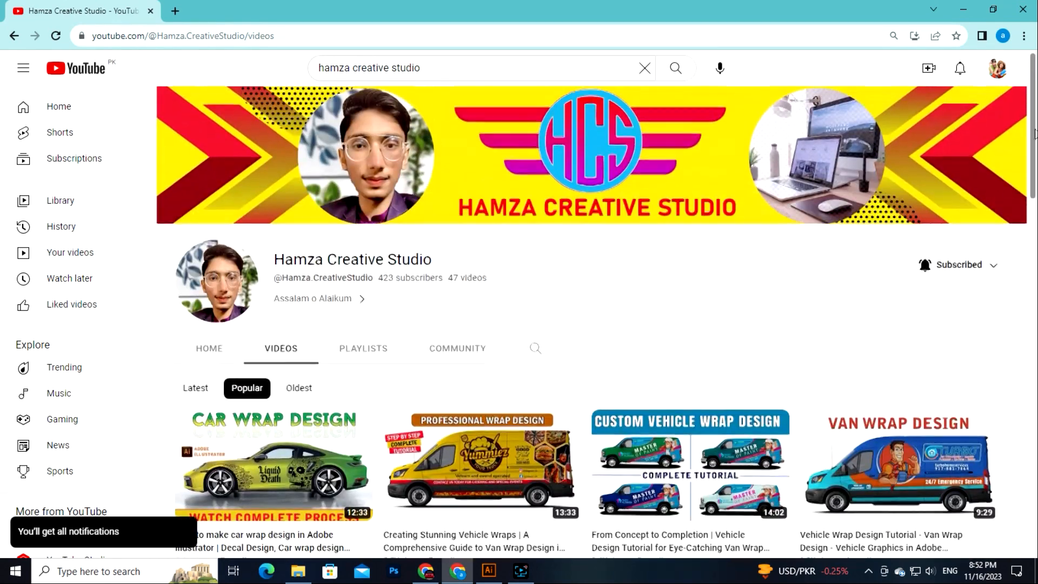
Switch back to Illustrator, show the template's layers and select the body shape of the lower, left-facing side-view truck.
{"action": "left_click", "coordinate": [488, 572]}
{"action": "left_click_drag", "start_coordinate": [656, 477], "coordinate": [497, 400]}
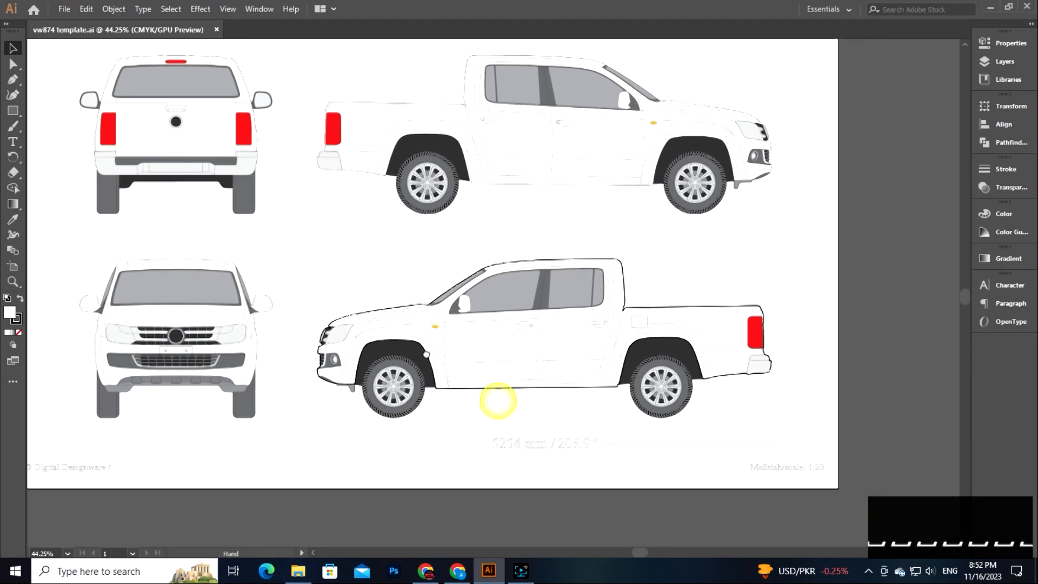
{"action": "left_click_drag", "start_coordinate": [426, 354], "coordinate": [353, 330]}
{"action": "key", "text": "z"}
{"action": "left_click_drag", "start_coordinate": [427, 279], "coordinate": [532, 308]}
{"action": "key", "text": "space"}
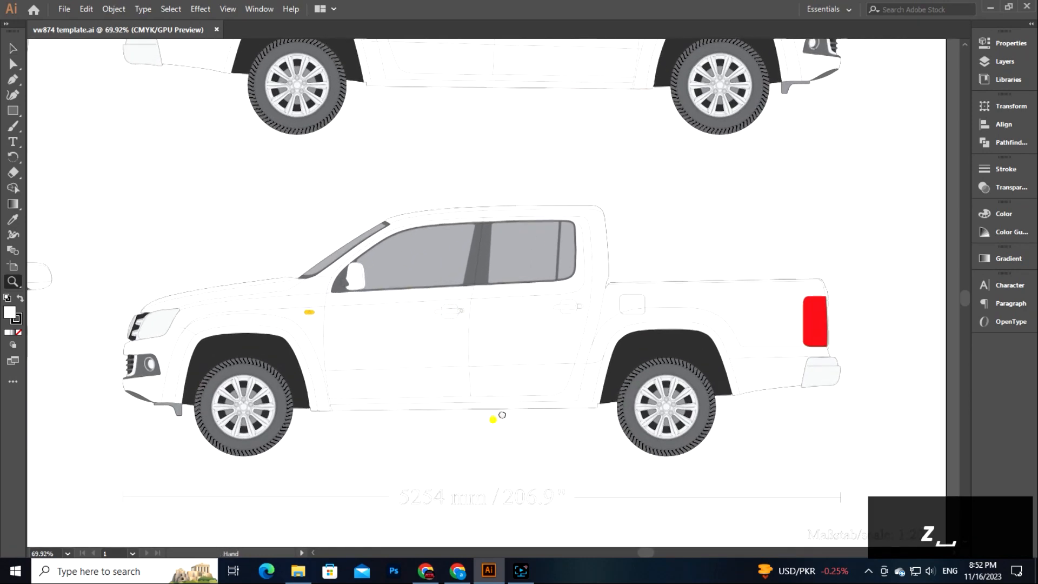
{"action": "left_click_drag", "start_coordinate": [502, 415], "coordinate": [500, 381]}
{"action": "left_click", "coordinate": [11, 48]}
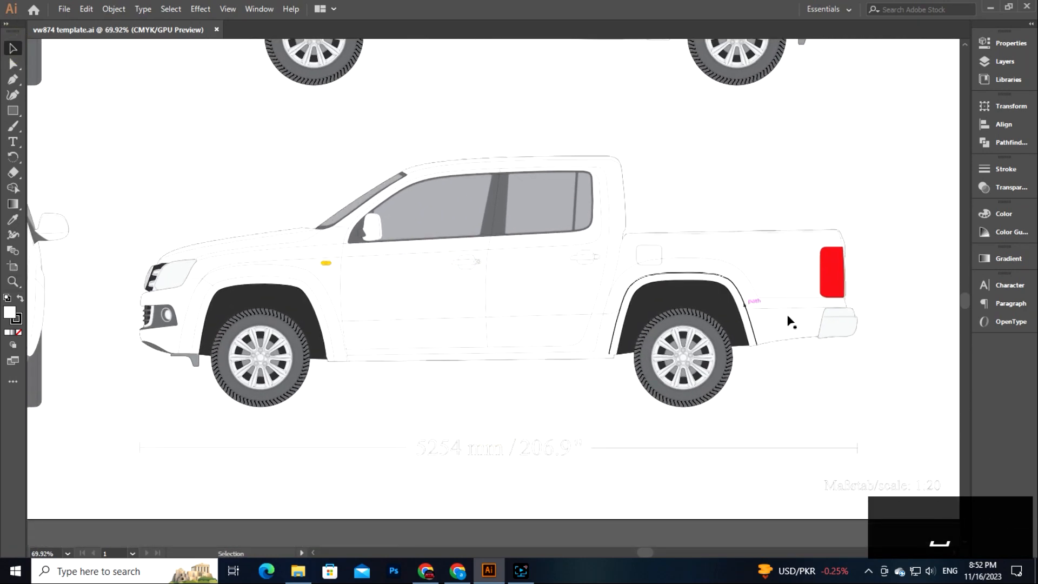
{"action": "left_click", "coordinate": [1012, 63]}
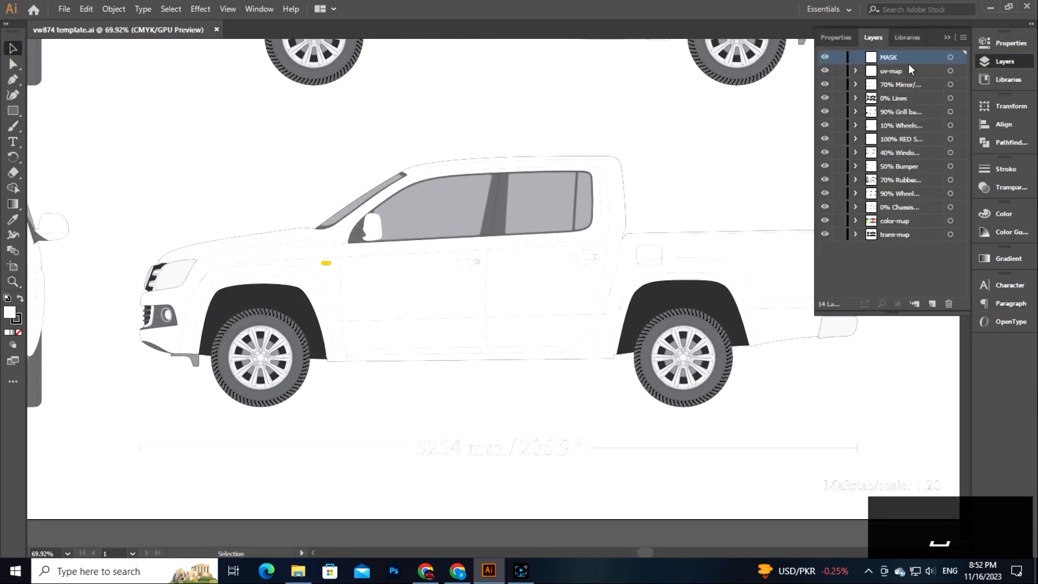
{"action": "left_click", "coordinate": [528, 285]}
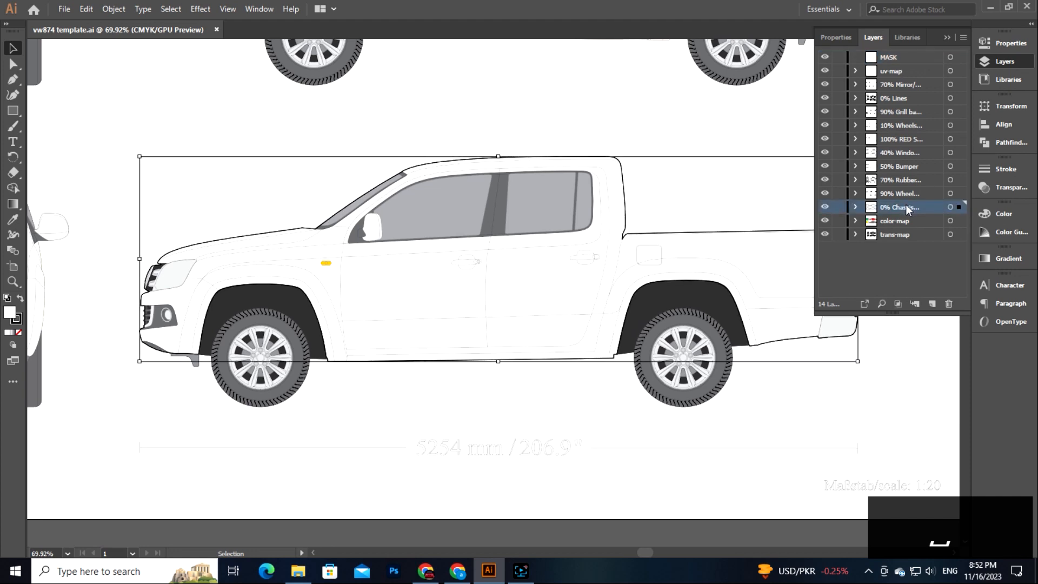
{"action": "left_click_drag", "start_coordinate": [624, 313], "coordinate": [585, 308]}
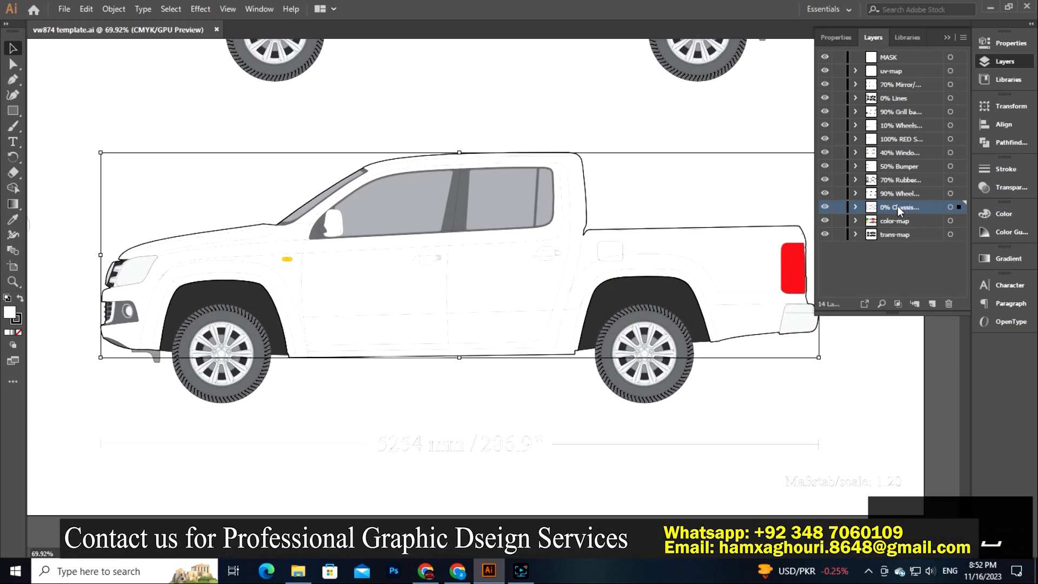
Duplicate the 0% Chassis layer and rename the copy "side view".
{"action": "left_click_drag", "start_coordinate": [899, 209], "coordinate": [935, 303]}
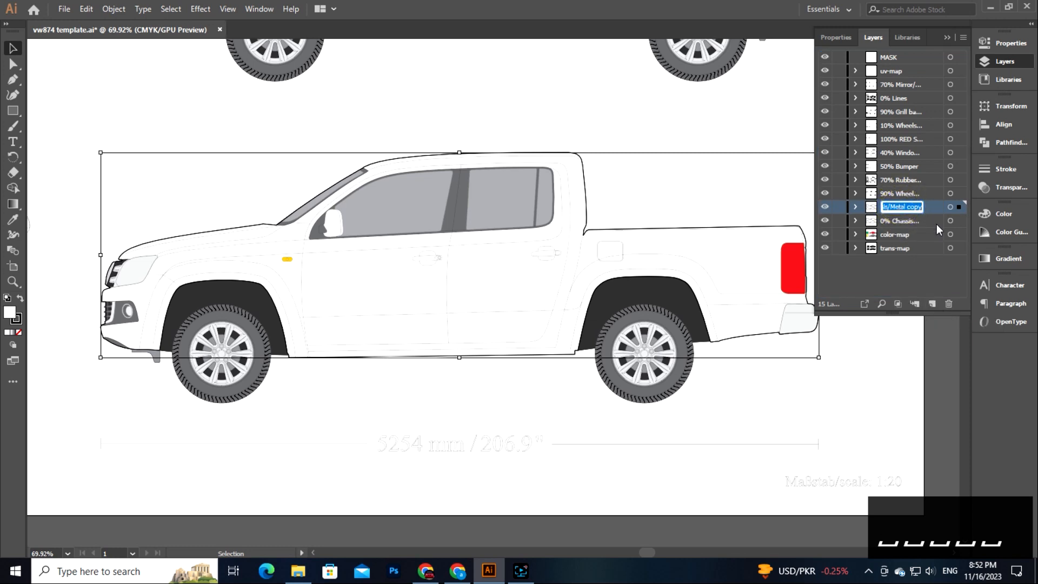
{"action": "type", "text": "side"}
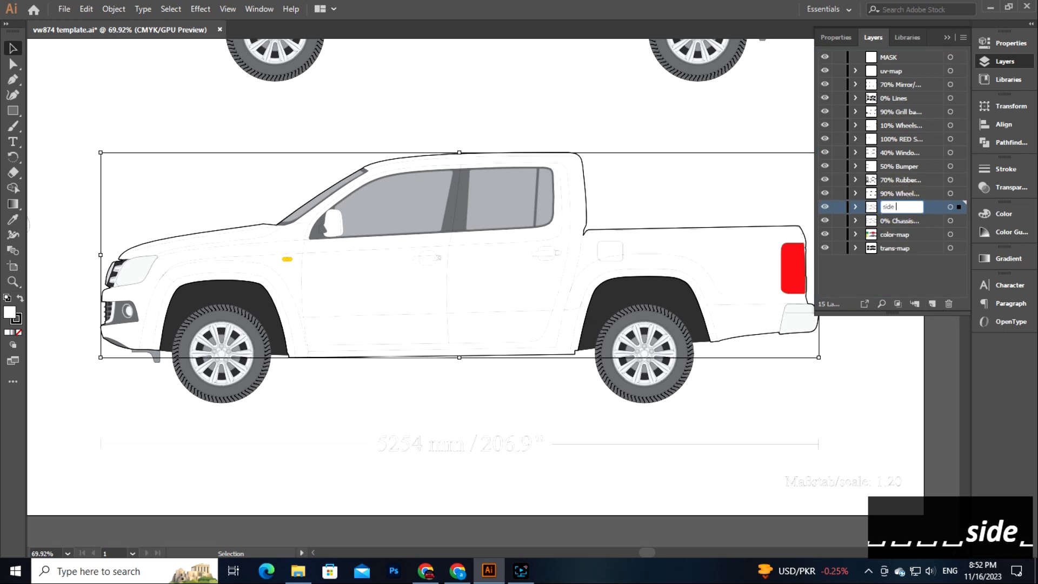
{"action": "type", "text": " view"}
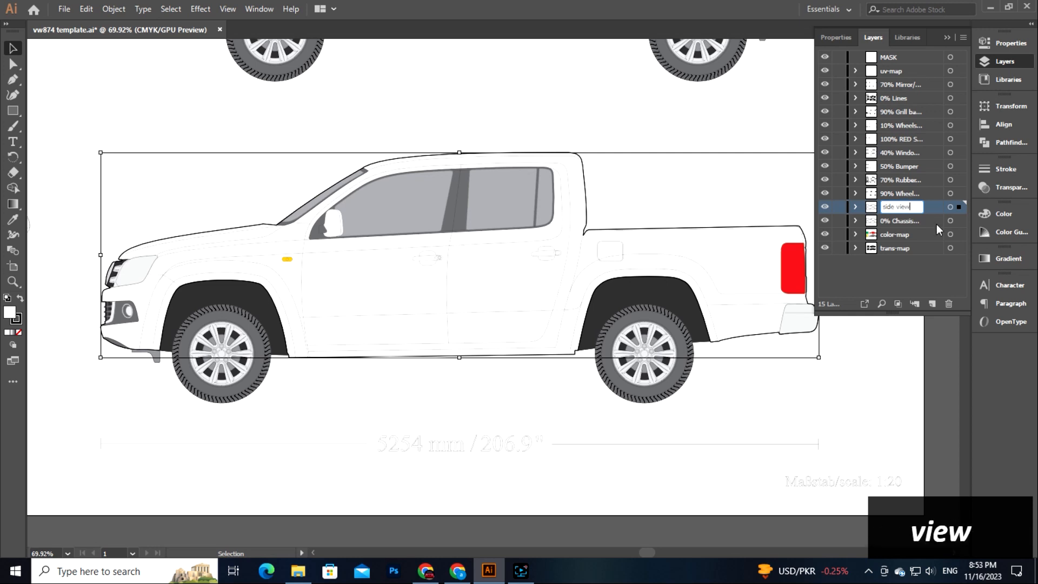
{"action": "key", "text": "Return"}
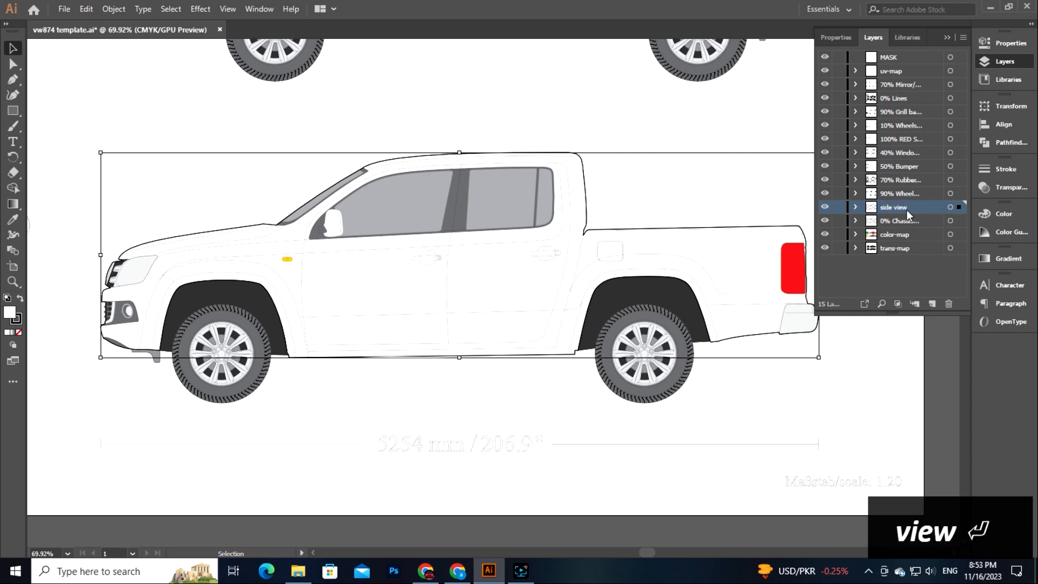
Add a new layer above the side view layer, name it "Mask" and deselect the truck body.
{"action": "left_click", "coordinate": [933, 301]}
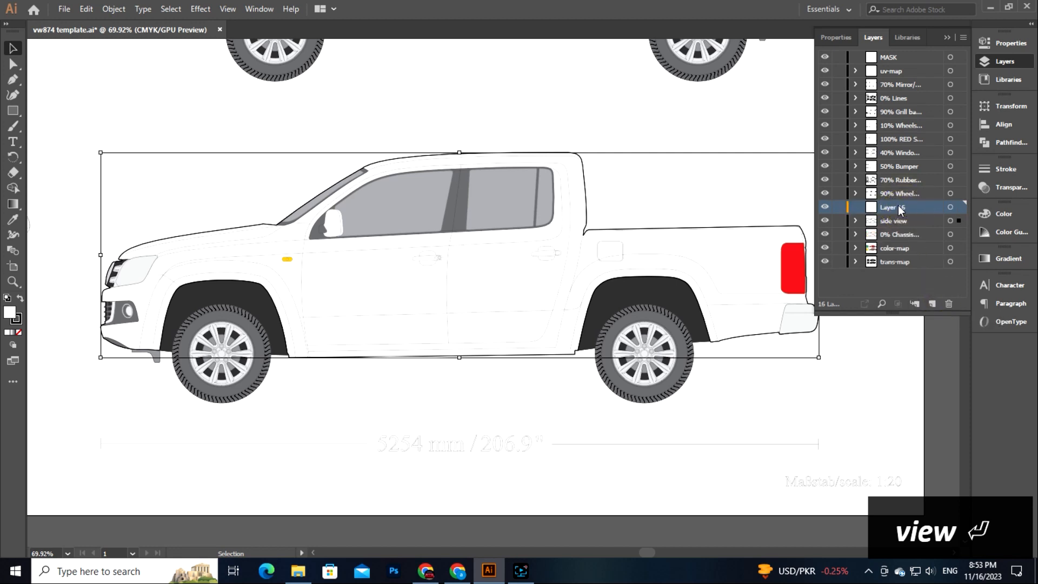
{"action": "double_click", "coordinate": [898, 206]}
{"action": "type", "text": "Mask"}
{"action": "key", "text": "Return"}
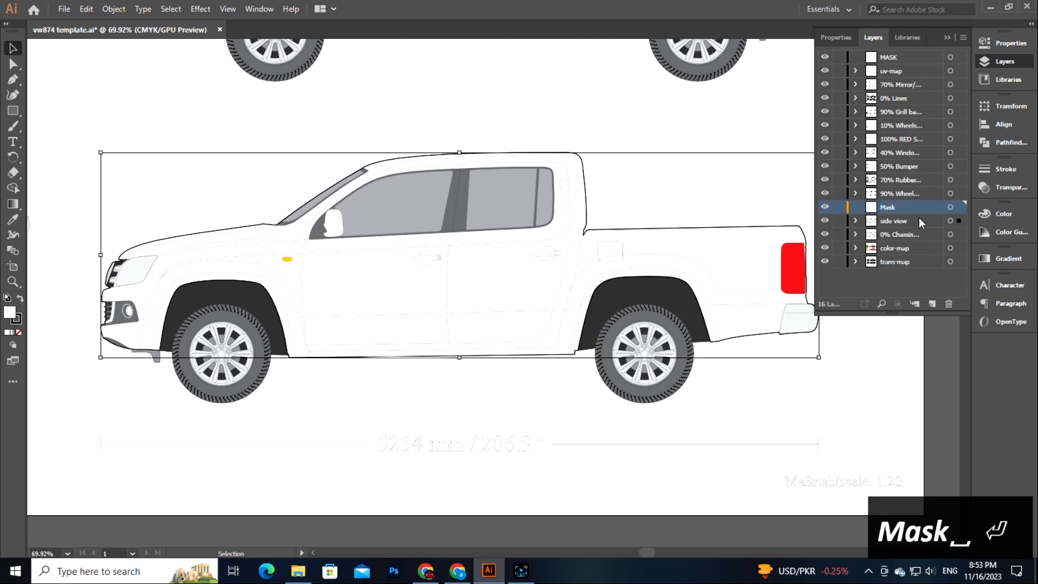
{"action": "left_click", "coordinate": [661, 406]}
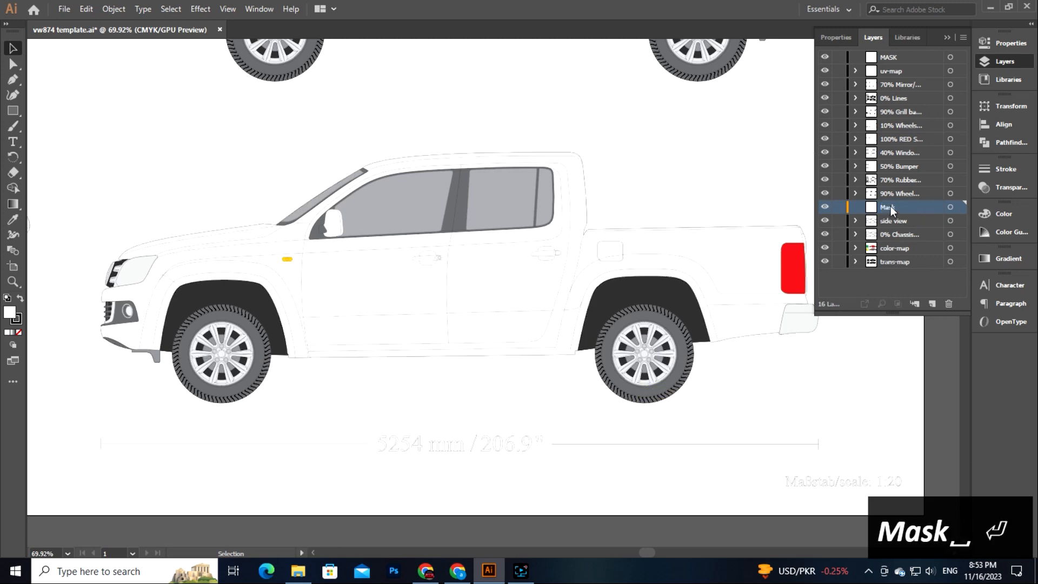
Fill the lower side-view truck's body on the side view layer with dark red.
{"action": "key", "text": "ctrl+minus"}
{"action": "left_click", "coordinate": [901, 219]}
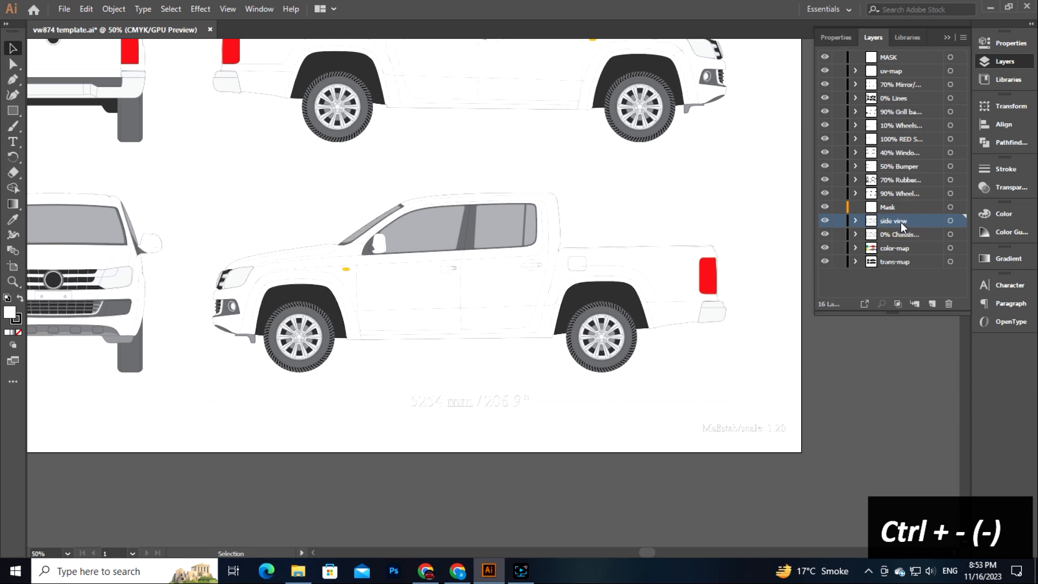
{"action": "left_click", "coordinate": [950, 220]}
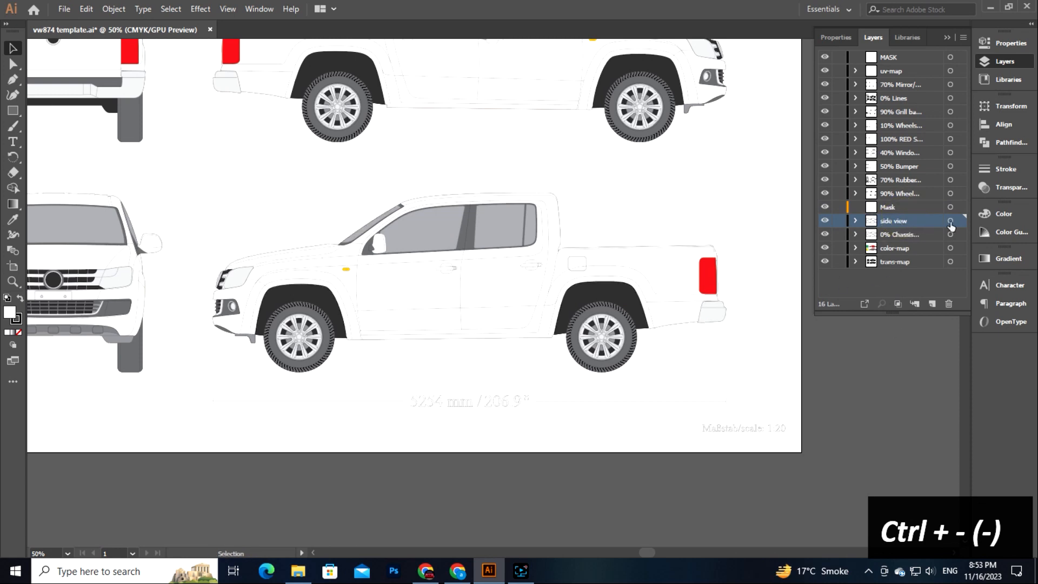
{"action": "left_click", "coordinate": [756, 403]}
{"action": "left_click", "coordinate": [667, 274]}
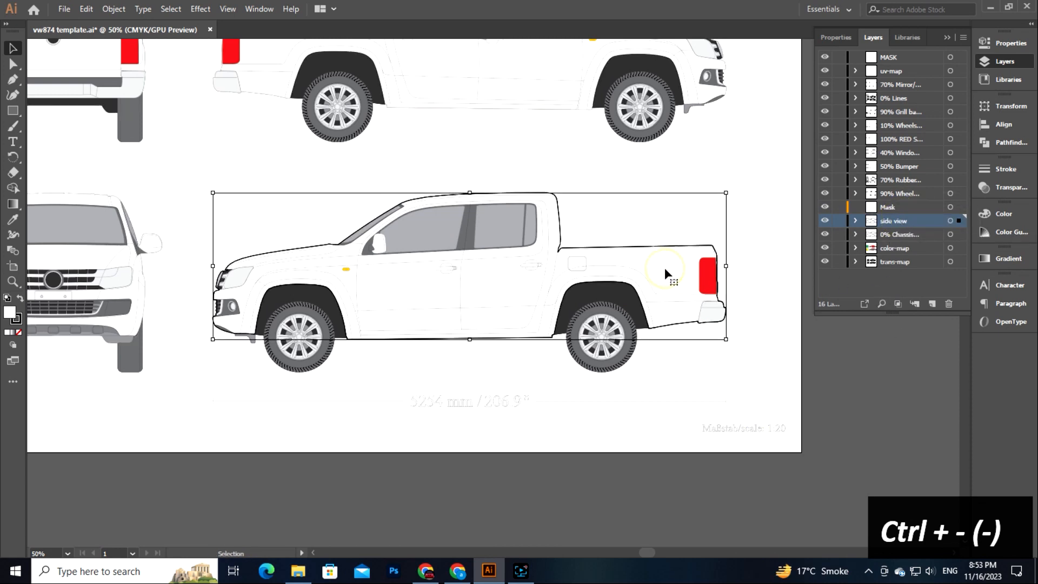
{"action": "double_click", "coordinate": [12, 313]}
{"action": "left_click", "coordinate": [512, 268]}
{"action": "left_click", "coordinate": [656, 203]}
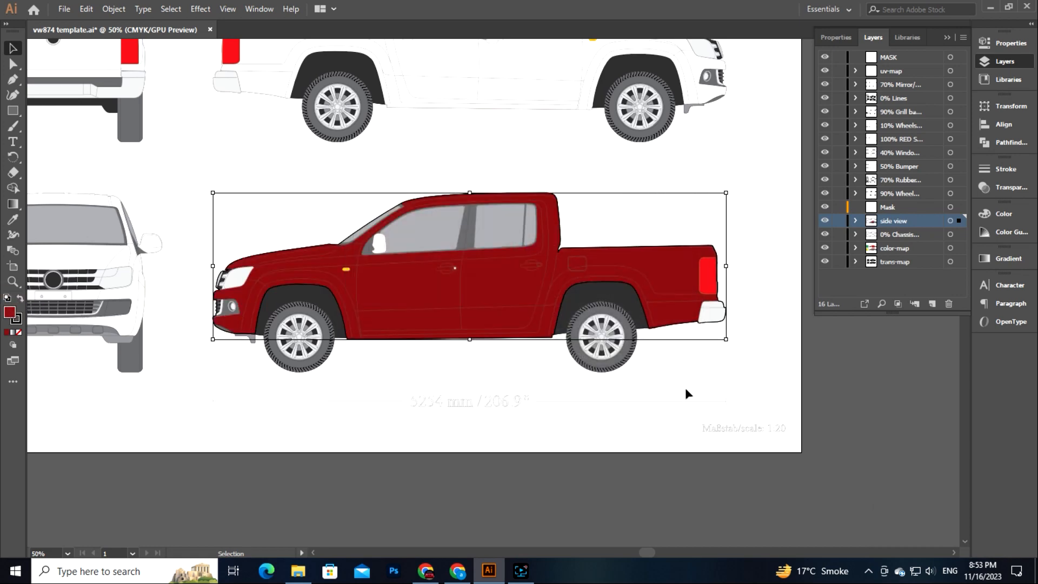
{"action": "left_click", "coordinate": [667, 359]}
{"action": "scroll", "coordinate": [768, 363], "scroll_direction": "down", "scroll_amount": 1}
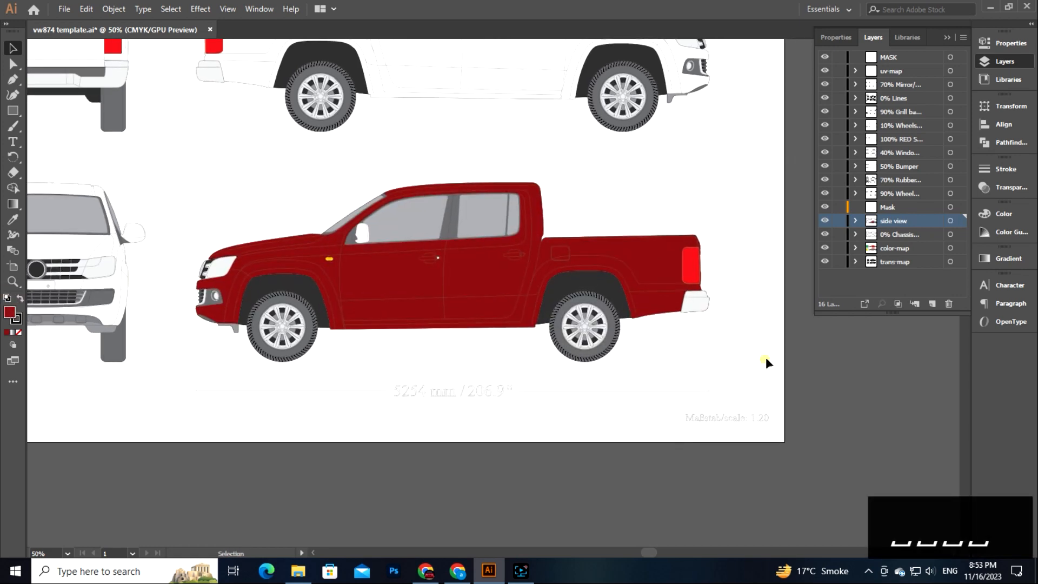
Draw a dark red rectangle on the Mask layer covering the whole body of the lower side-view truck.
{"action": "left_click", "coordinate": [895, 210]}
{"action": "left_click_drag", "start_coordinate": [691, 362], "coordinate": [693, 379]}
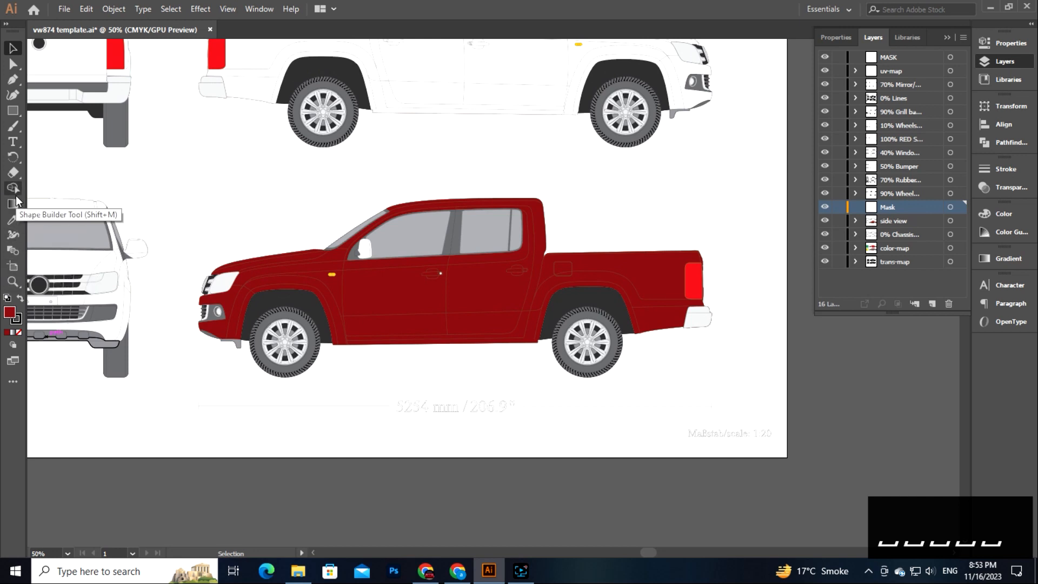
{"action": "left_click_drag", "start_coordinate": [194, 171], "coordinate": [715, 352]}
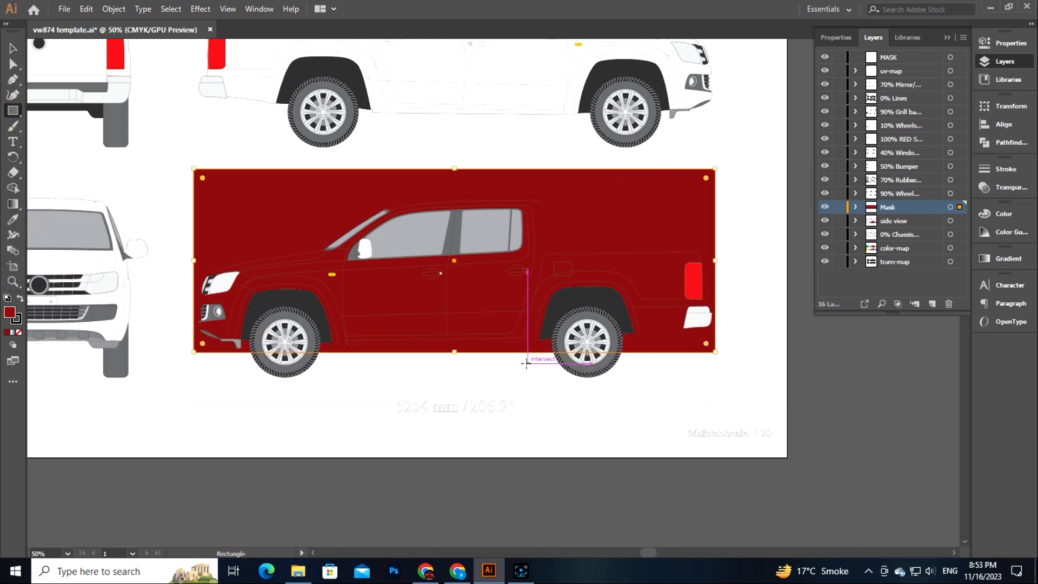
Change the Mask rectangle's fill from dark red to a deep blue.
{"action": "double_click", "coordinate": [11, 313]}
{"action": "left_click", "coordinate": [537, 262]}
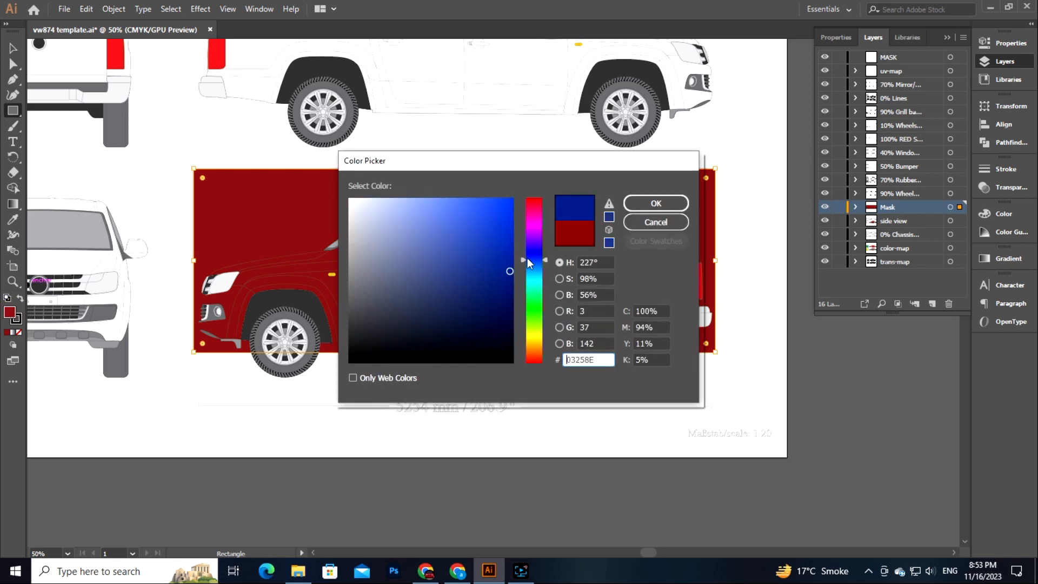
{"action": "mouse_move", "coordinate": [527, 259]}
{"action": "left_mouse_down"}
{"action": "mouse_move", "coordinate": [527, 241]}
{"action": "mouse_move", "coordinate": [535, 259]}
{"action": "left_mouse_up"}
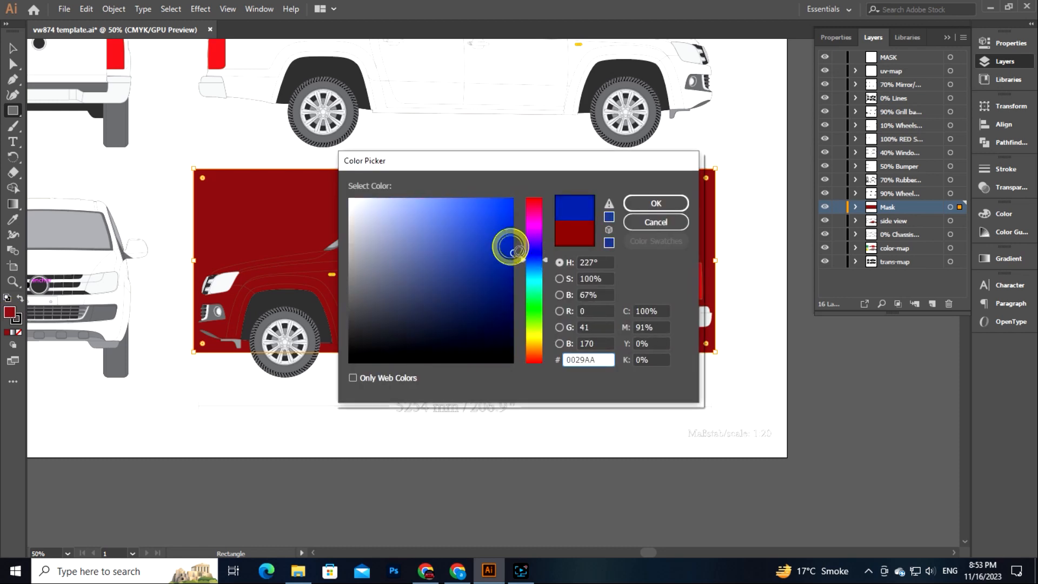
{"action": "left_click", "coordinate": [634, 204]}
Move the Mask layer below the side view layer and lower the blue rectangle's upper edge to just above the truck's roof.
{"action": "left_click", "coordinate": [17, 48]}
{"action": "left_click_drag", "start_coordinate": [696, 405], "coordinate": [666, 373]}
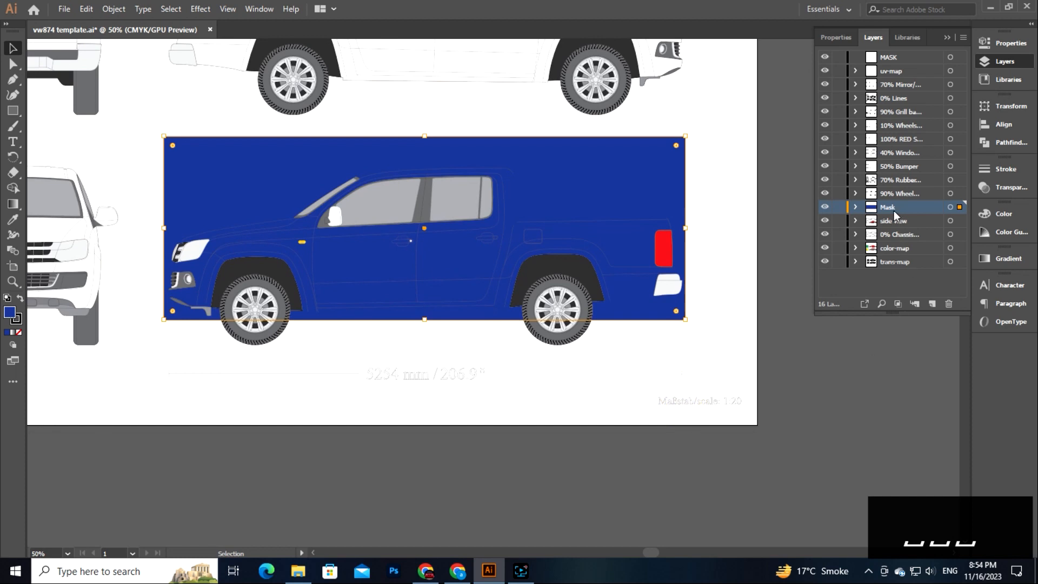
{"action": "left_click_drag", "start_coordinate": [895, 216], "coordinate": [893, 227]}
{"action": "left_click_drag", "start_coordinate": [424, 136], "coordinate": [430, 155]}
{"action": "left_click", "coordinate": [811, 366]}
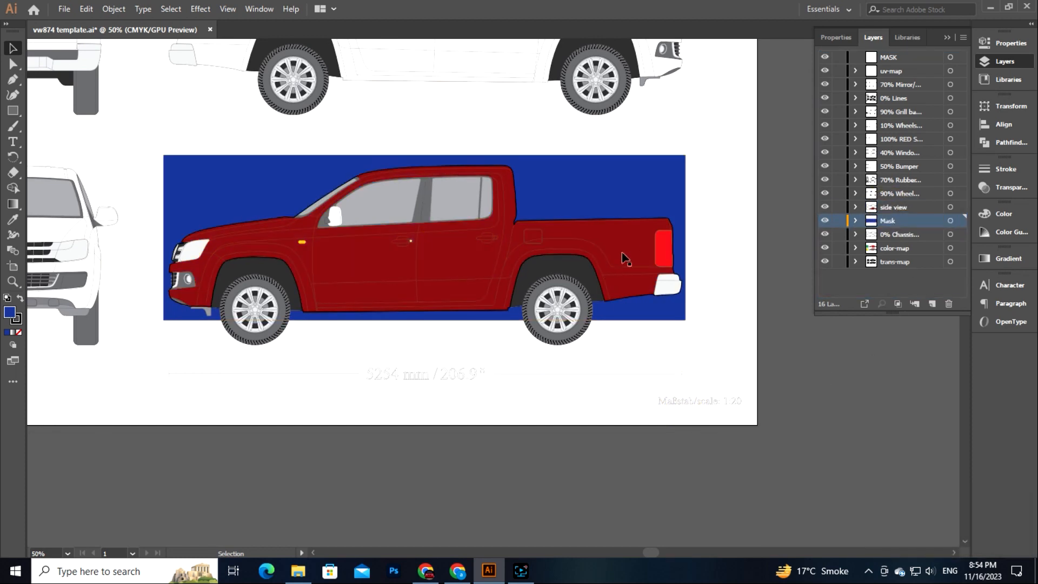
Make a clipping mask from the truck body and the blue rectangle so the blue fills only the body shape.
{"action": "left_click", "coordinate": [622, 238]}
{"action": "left_click", "coordinate": [642, 162]}
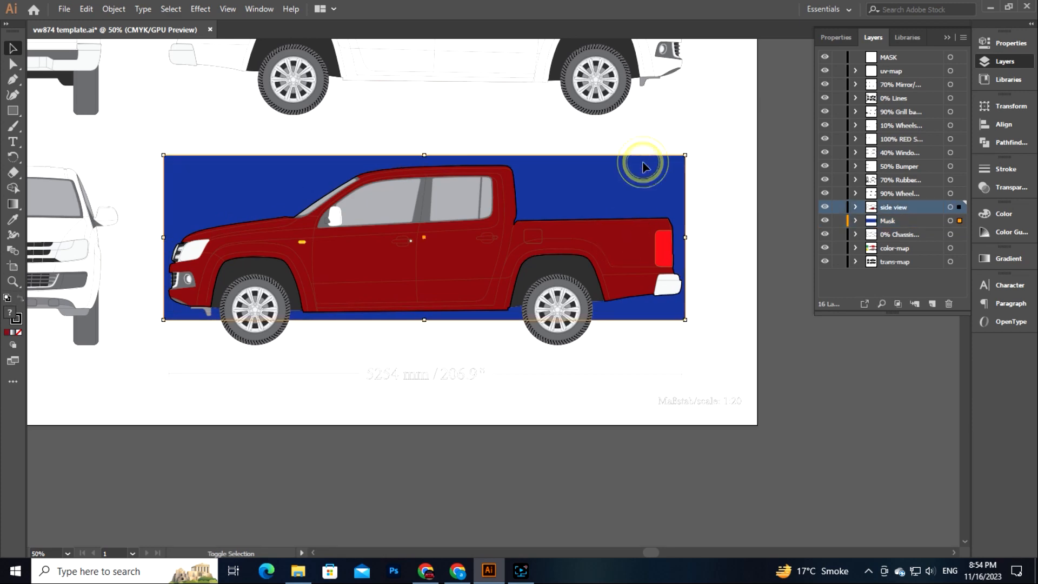
{"action": "right_click", "coordinate": [628, 178]}
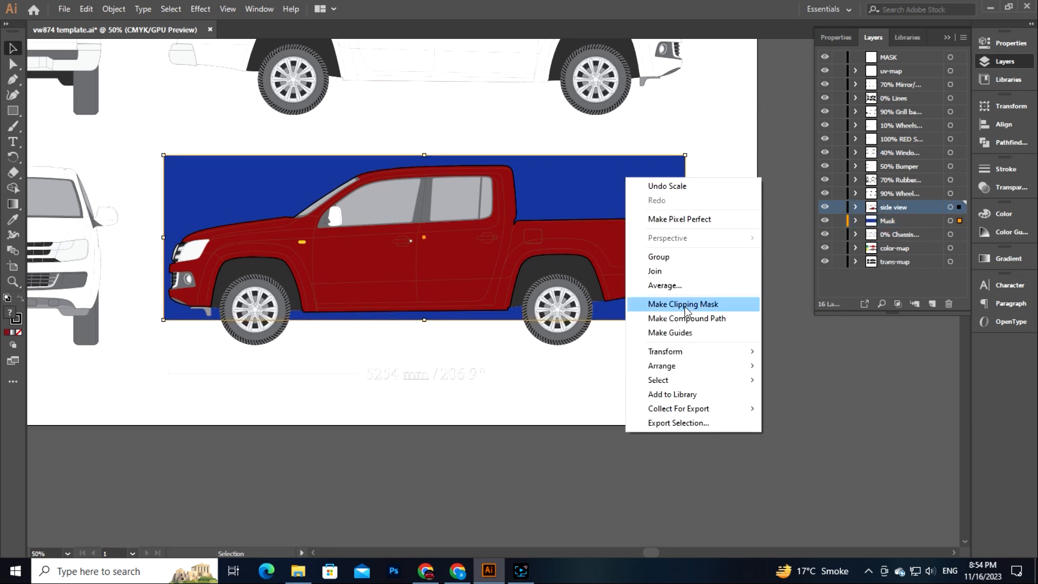
{"action": "left_click", "coordinate": [622, 236]}
{"action": "left_click", "coordinate": [542, 384]}
Isolate the lower side-view truck's clipping mask for editing.
{"action": "left_click_drag", "start_coordinate": [564, 395], "coordinate": [598, 408]}
{"action": "left_click_drag", "start_coordinate": [468, 370], "coordinate": [463, 348]}
{"action": "key", "text": "z"}
{"action": "left_click_drag", "start_coordinate": [394, 239], "coordinate": [541, 276]}
{"action": "left_click_drag", "start_coordinate": [567, 306], "coordinate": [538, 340]}
{"action": "left_click", "coordinate": [14, 49]}
{"action": "left_click", "coordinate": [521, 292]}
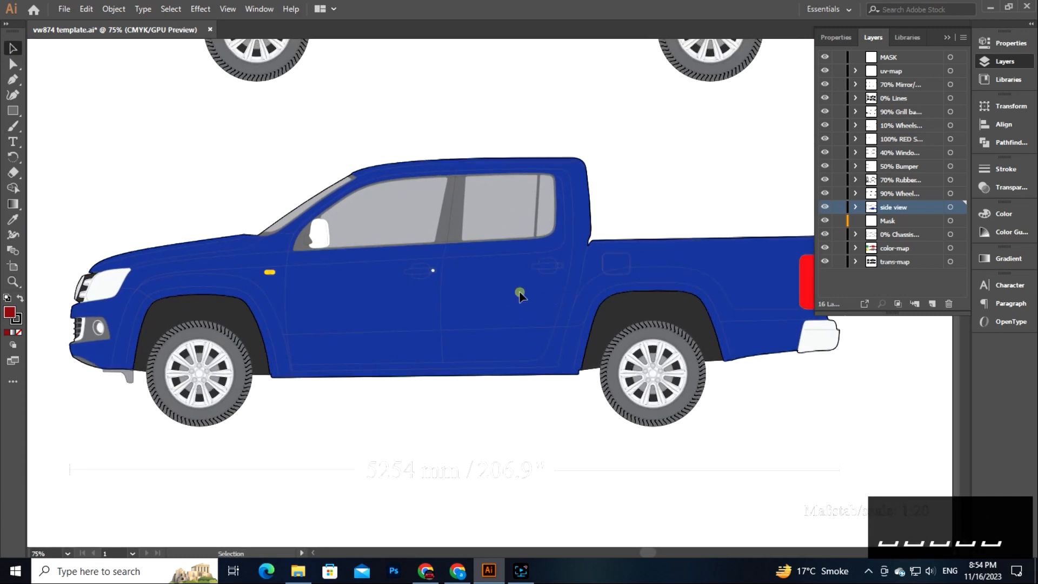
{"action": "right_click", "coordinate": [521, 292]}
{"action": "left_click", "coordinate": [585, 387]}
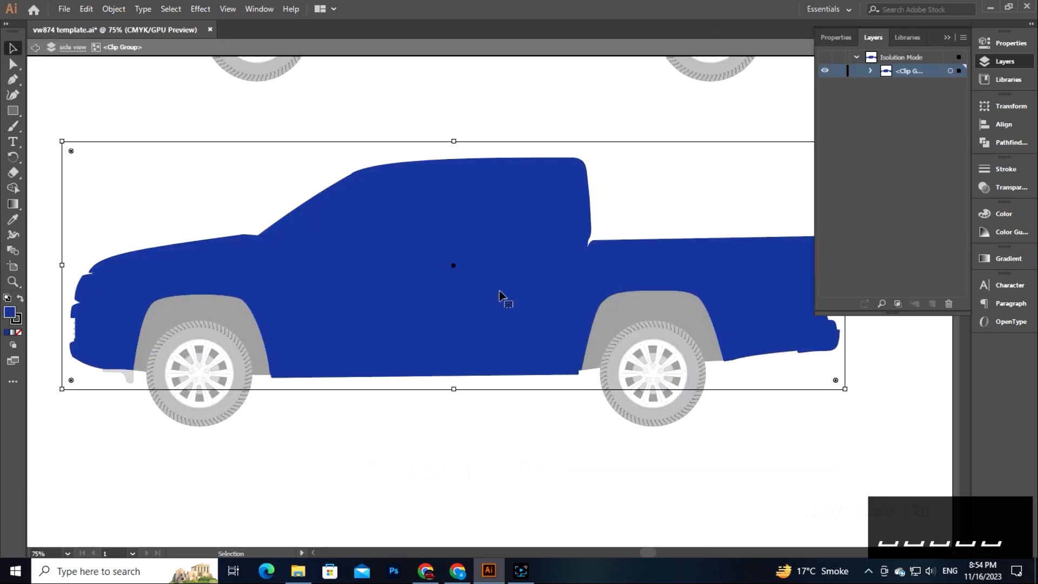
Set the clipped rectangle's fill to blue 00378E and leave isolation mode.
{"action": "double_click", "coordinate": [10, 316]}
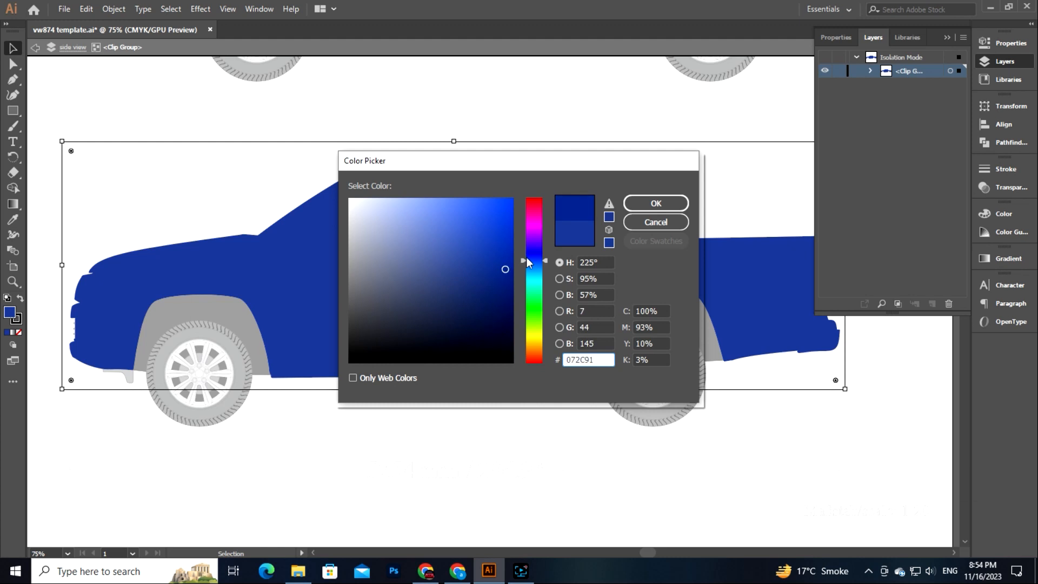
{"action": "left_click_drag", "start_coordinate": [527, 262], "coordinate": [524, 263]}
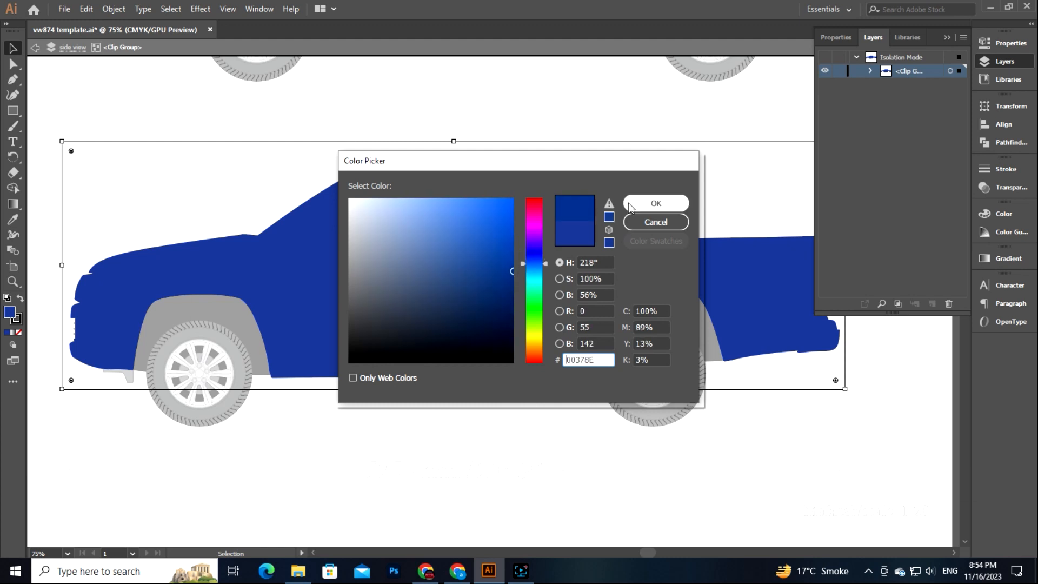
{"action": "left_click", "coordinate": [656, 203]}
{"action": "left_click", "coordinate": [487, 433]}
{"action": "left_click_drag", "start_coordinate": [576, 385], "coordinate": [528, 391]}
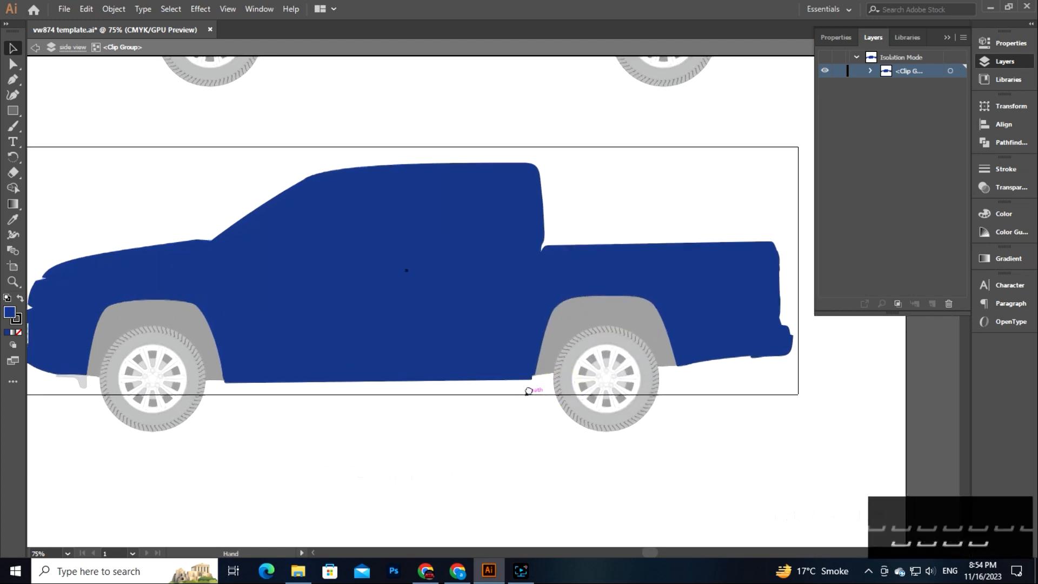
{"action": "double_click", "coordinate": [925, 401]}
Isolate the clipping mask again and draw a closed four-sided Pen path from the cab's rear edge around the whole cargo bed.
{"action": "right_click", "coordinate": [472, 297]}
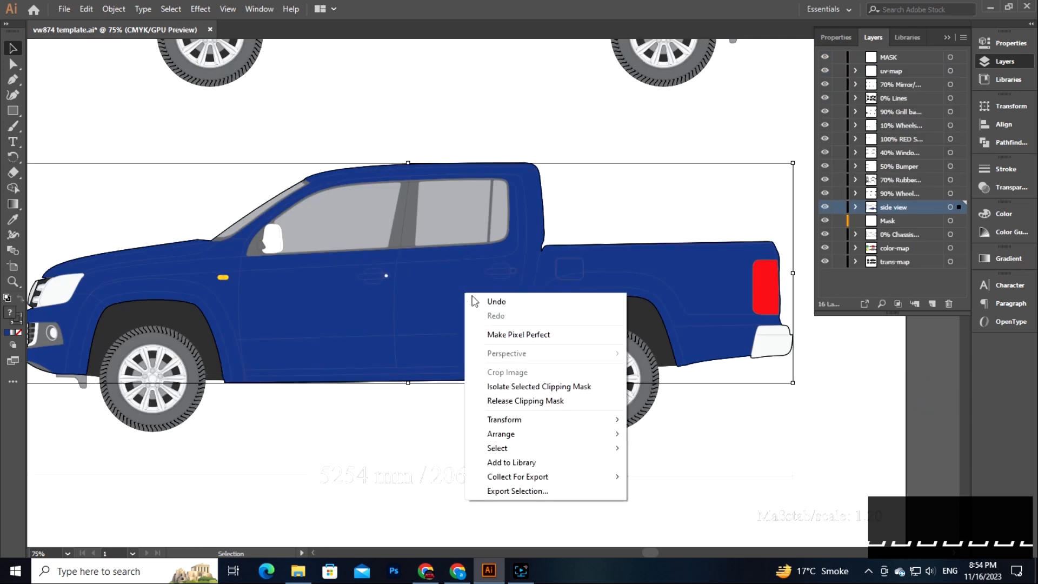
{"action": "left_click", "coordinate": [512, 386]}
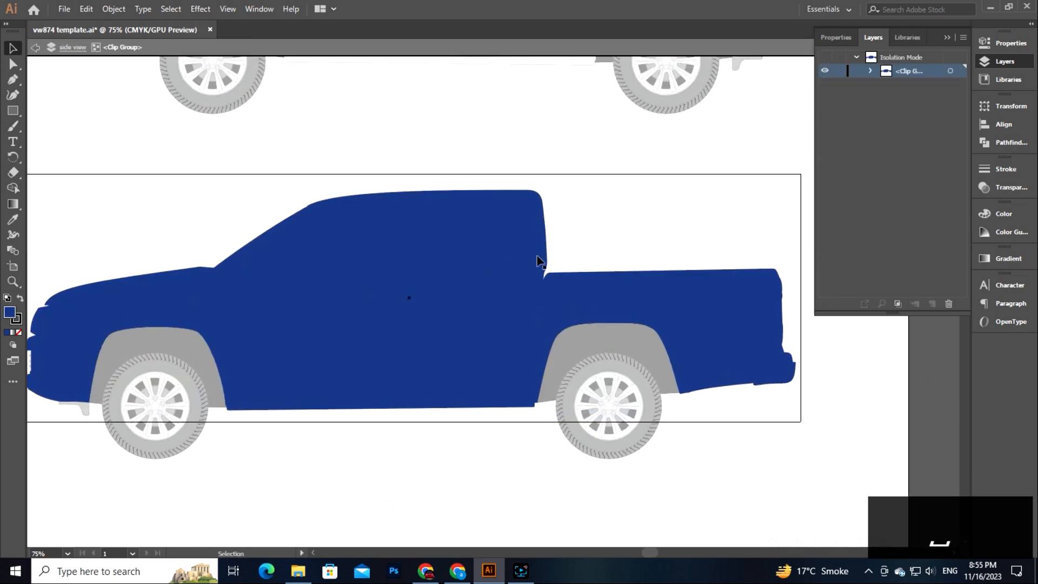
{"action": "key", "text": "p"}
{"action": "left_click", "coordinate": [536, 190]}
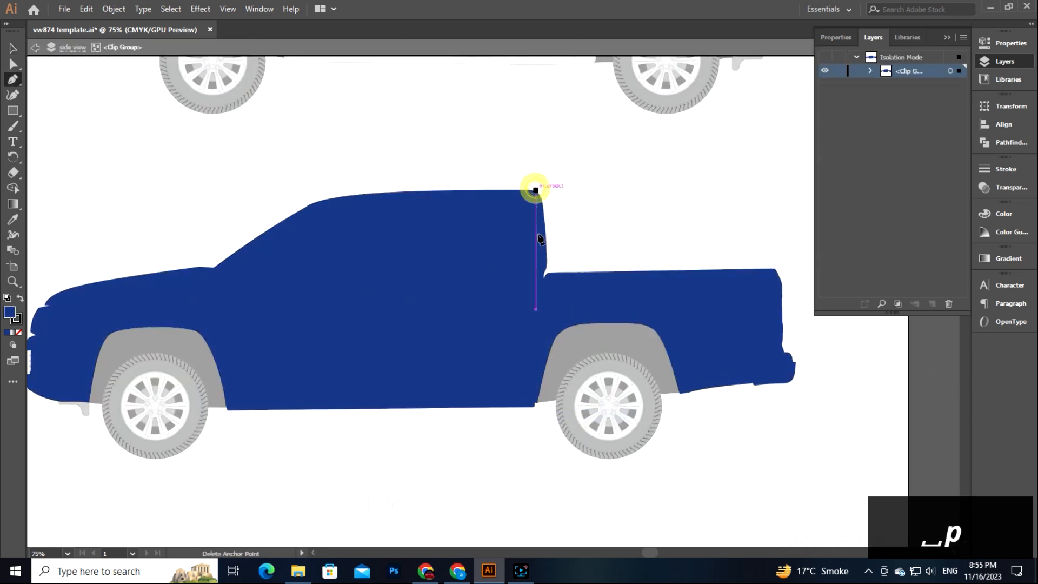
{"action": "left_click", "coordinate": [521, 418]}
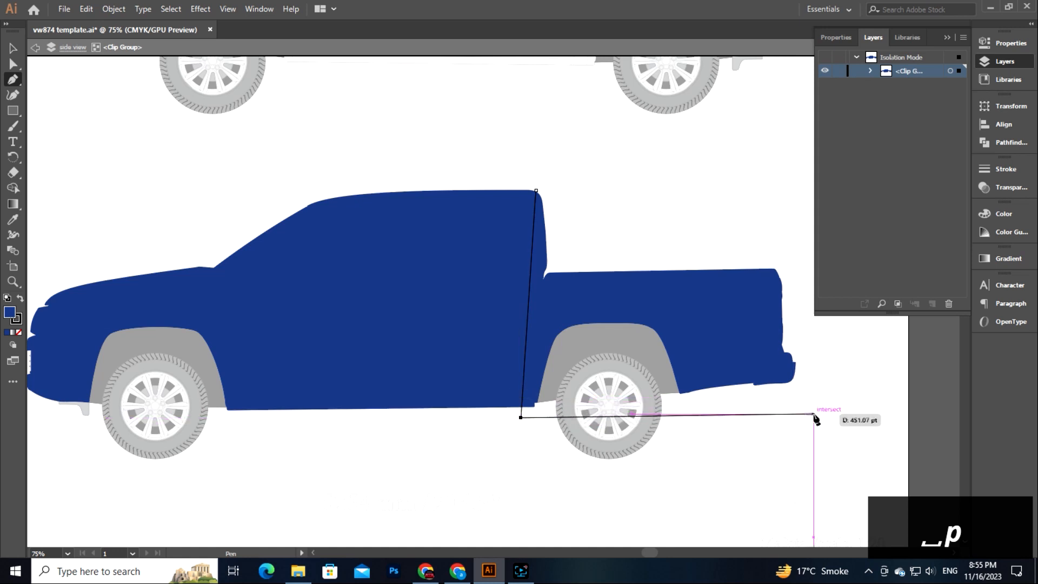
{"action": "left_click", "coordinate": [813, 414]}
{"action": "left_click", "coordinate": [806, 187]}
{"action": "left_click", "coordinate": [535, 190]}
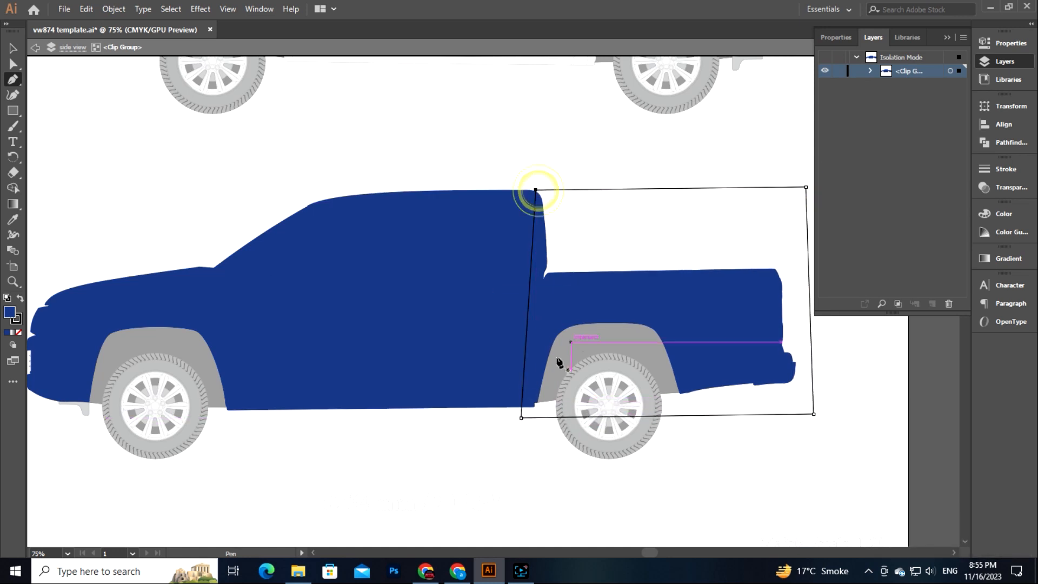
Fill the cargo-bed shape with red CD2027 and remove its stroke.
{"action": "double_click", "coordinate": [9, 312]}
{"action": "left_click", "coordinate": [542, 208]}
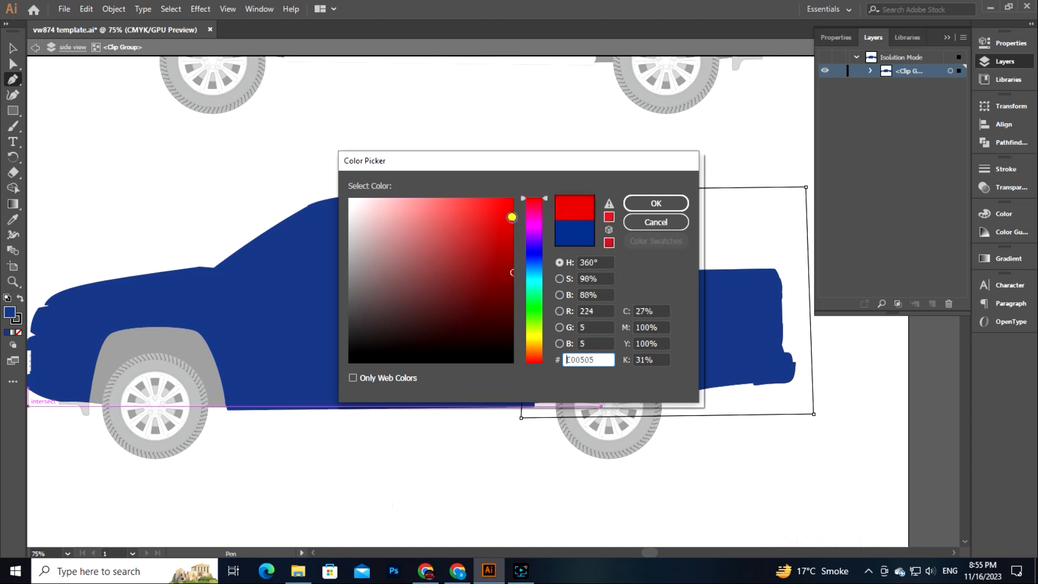
{"action": "left_click_drag", "start_coordinate": [545, 231], "coordinate": [545, 228]}
{"action": "left_click", "coordinate": [655, 204]}
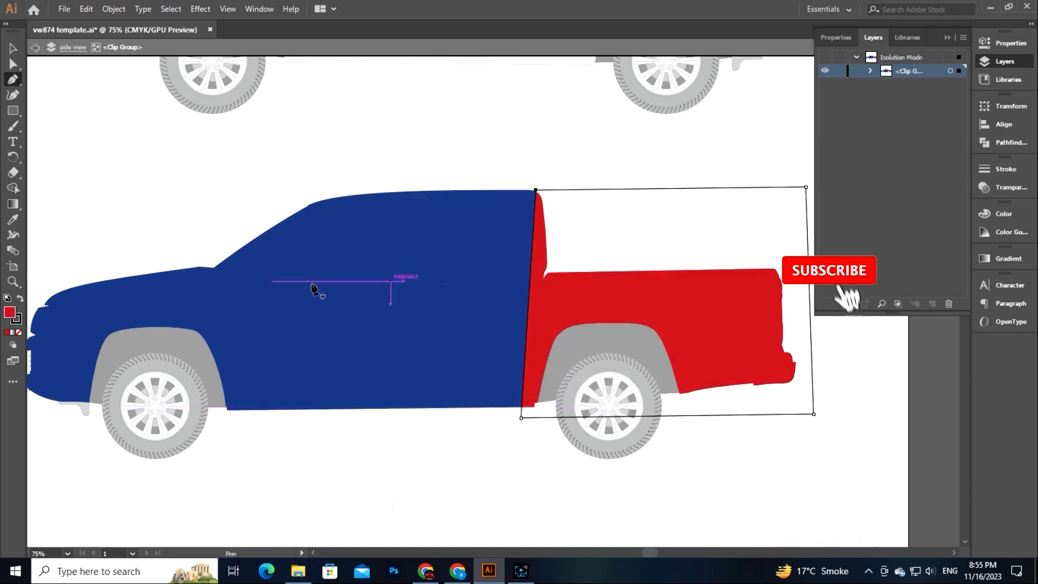
{"action": "left_click", "coordinate": [13, 49]}
{"action": "left_click", "coordinate": [17, 332]}
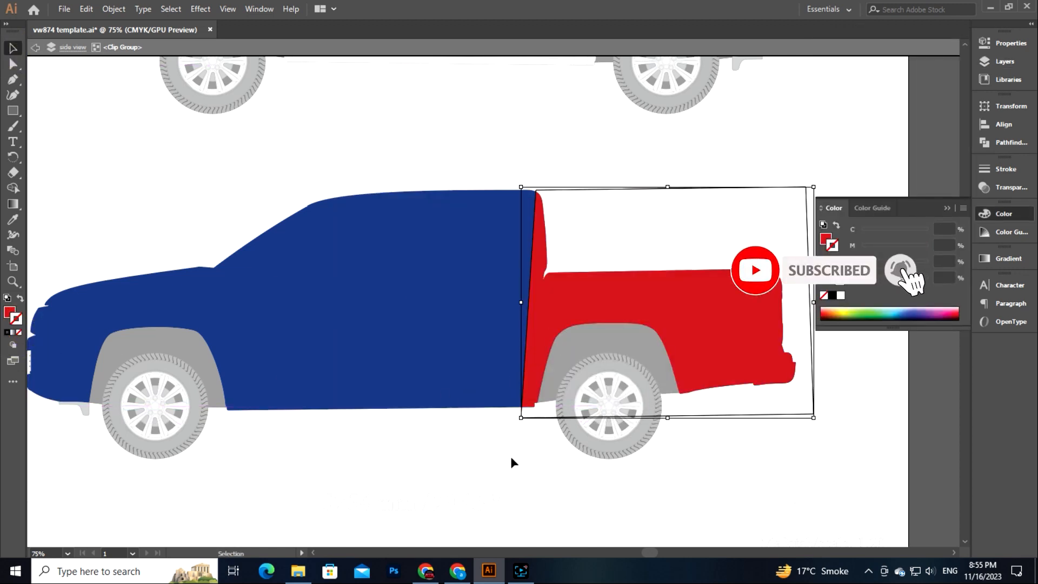
Copy the red cargo-bed shape, paste it in front and offset the copy slightly toward the cab.
{"action": "key", "text": "a"}
{"action": "key", "text": "ctrl+c"}
{"action": "key", "text": "ctrl+f"}
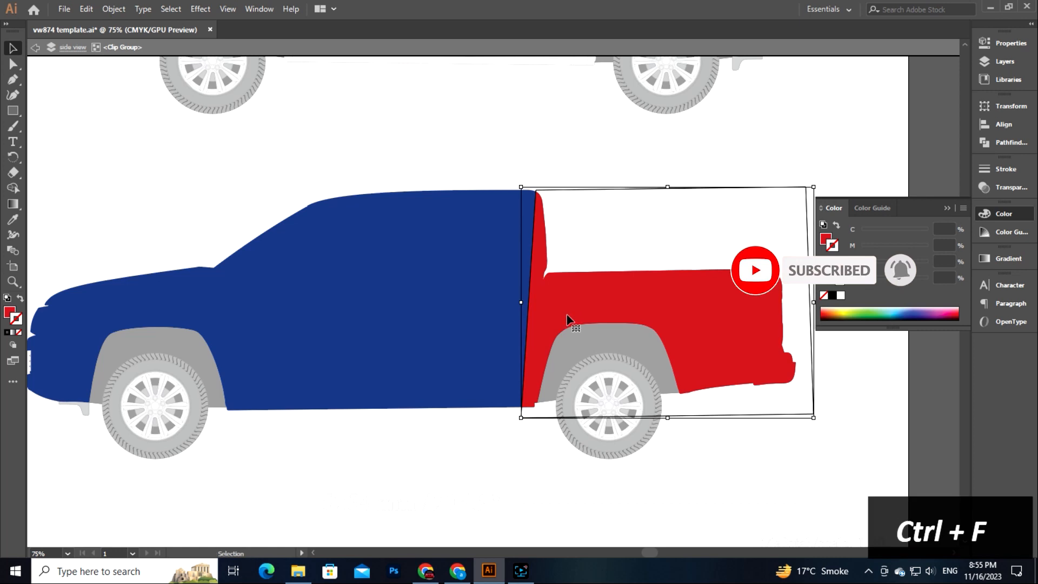
{"action": "key", "text": "shift+Left"}
{"action": "key", "text": "Right"}
{"action": "key", "text": "Right"}
{"action": "key", "text": "Right"}
{"action": "key", "text": "Right"}
Send the copied shape behind the red one and fill it with light grey to form a thin slanted stripe.
{"action": "double_click", "coordinate": [9, 313]}
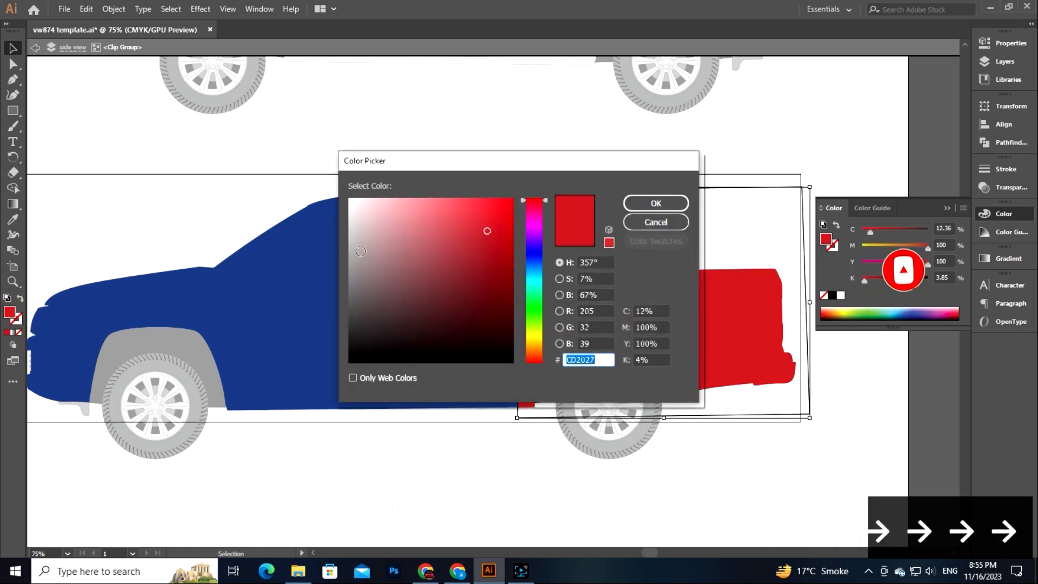
{"action": "left_click_drag", "start_coordinate": [361, 251], "coordinate": [335, 286]}
{"action": "left_click", "coordinate": [656, 203]}
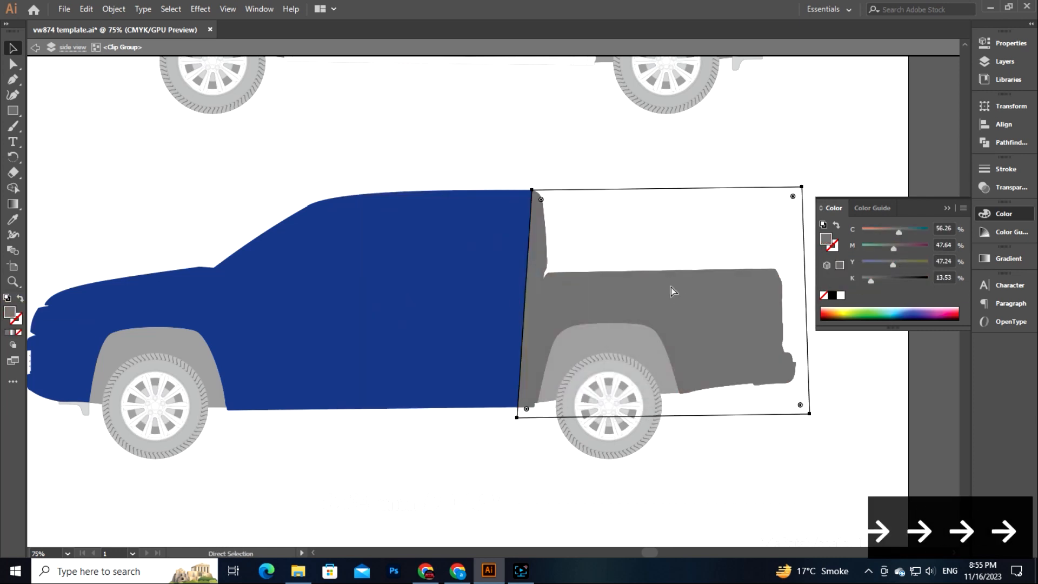
{"action": "key", "text": "ctrl+bracketleft"}
{"action": "double_click", "coordinate": [9, 312]}
{"action": "left_click_drag", "start_coordinate": [354, 265], "coordinate": [330, 226]}
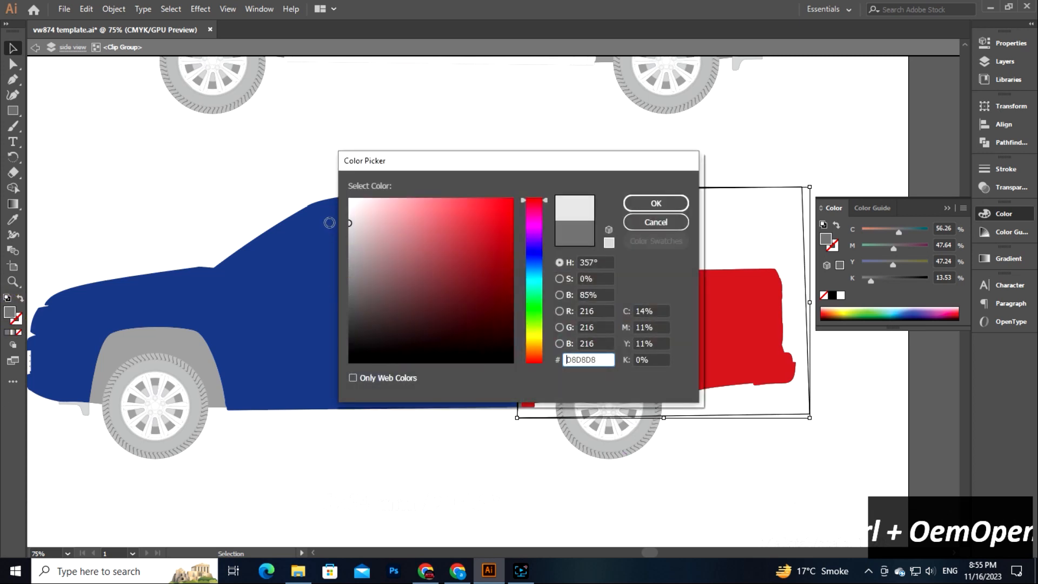
{"action": "left_click", "coordinate": [653, 204]}
{"action": "left_click", "coordinate": [945, 209]}
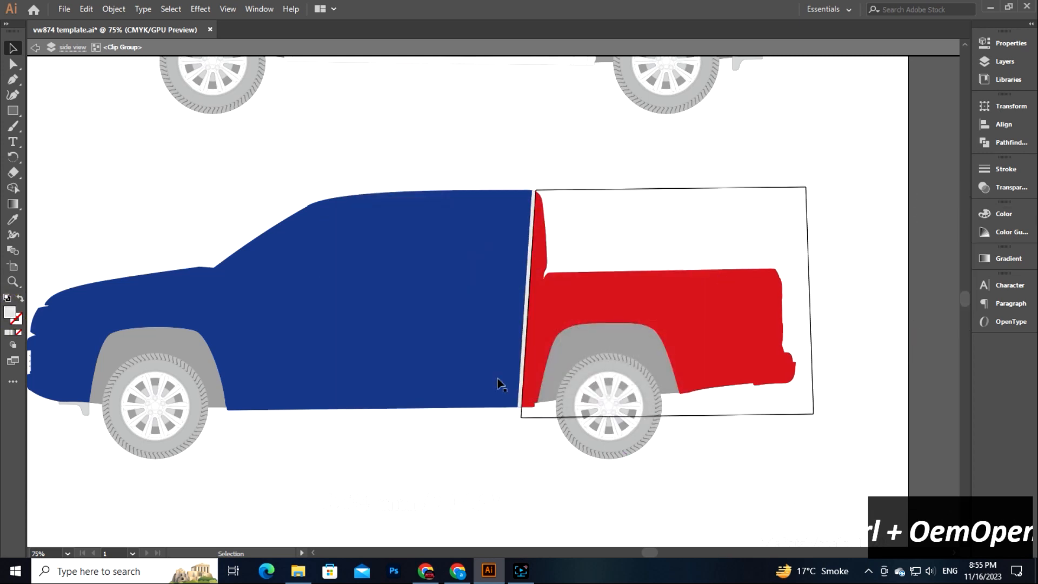
Nudge the light grey shape toward the cargo bed to narrow the stripe, and leave isolation mode.
{"action": "key", "text": "z"}
{"action": "left_click_drag", "start_coordinate": [529, 251], "coordinate": [299, 255]}
{"action": "left_click", "coordinate": [13, 47]}
{"action": "left_click", "coordinate": [531, 271]}
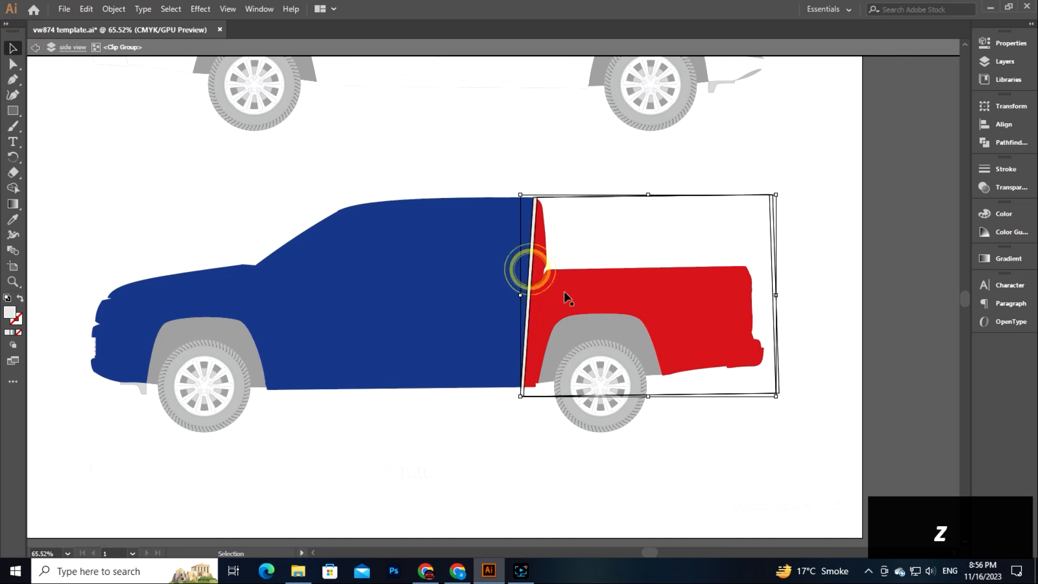
{"action": "key", "text": "Right"}
{"action": "key", "text": "Right"}
{"action": "left_click", "coordinate": [756, 432]}
{"action": "left_click", "coordinate": [527, 374]}
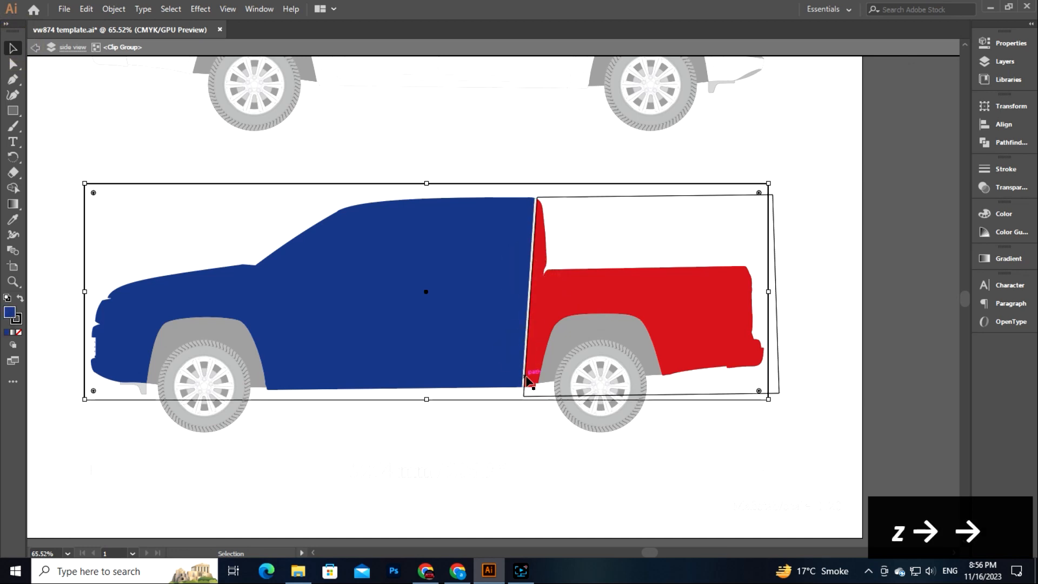
{"action": "key", "text": "Right"}
{"action": "left_click", "coordinate": [575, 450]}
{"action": "double_click", "coordinate": [905, 350]}
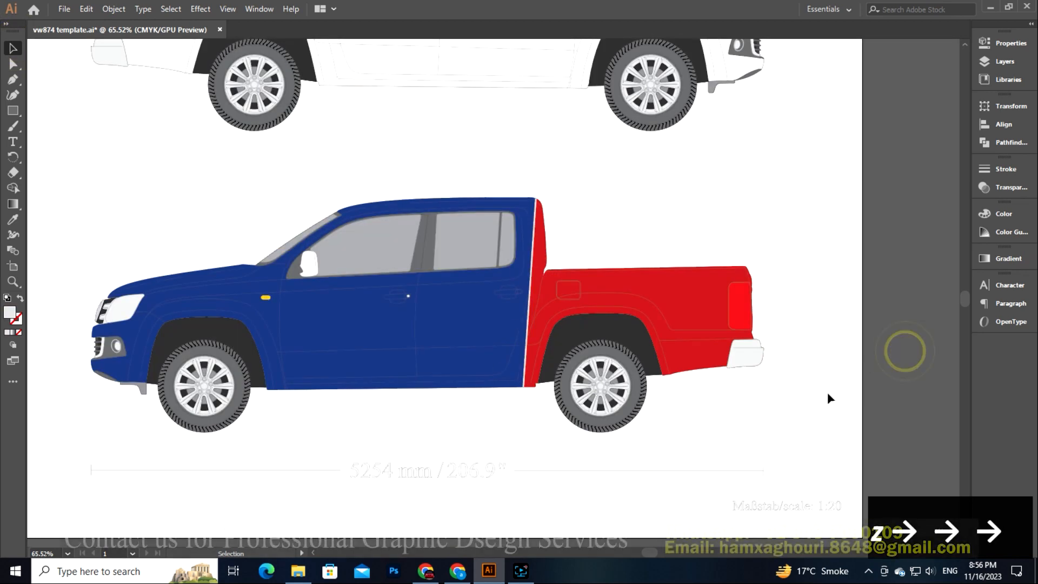
Switch to File Explorer to look through the Redbull pickup truck folder's logo files, and return to Illustrator.
{"action": "left_click_drag", "start_coordinate": [867, 395], "coordinate": [941, 376]}
{"action": "left_click", "coordinate": [460, 319]}
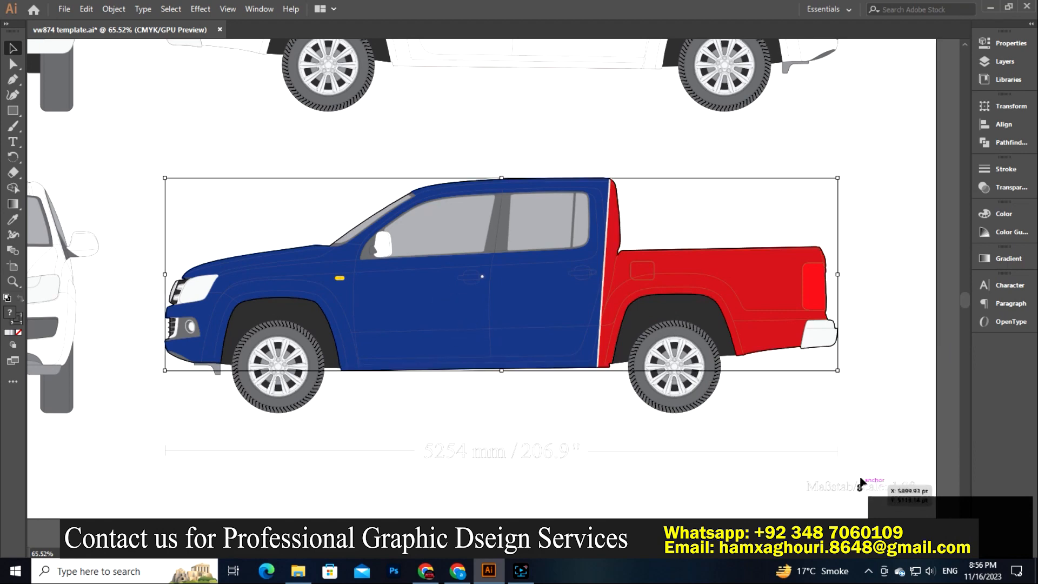
{"action": "left_click", "coordinate": [922, 395]}
{"action": "left_click", "coordinate": [298, 571]}
{"action": "key", "text": "alt+Up"}
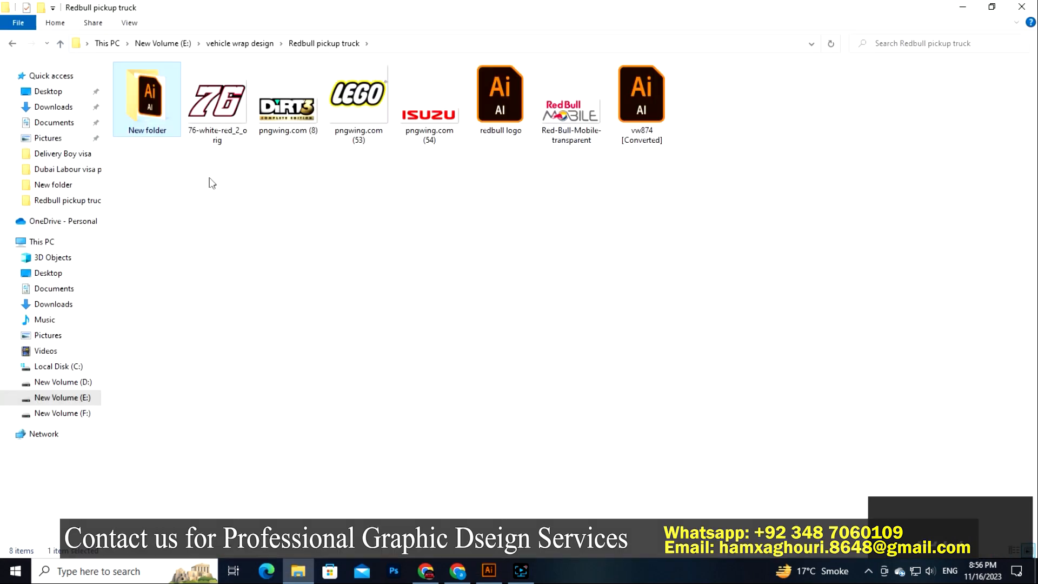
{"action": "left_click", "coordinate": [490, 574]}
Isolate the blue and red truck's clipping mask for adding new shapes.
{"action": "left_click", "coordinate": [383, 356]}
{"action": "right_click", "coordinate": [394, 287]}
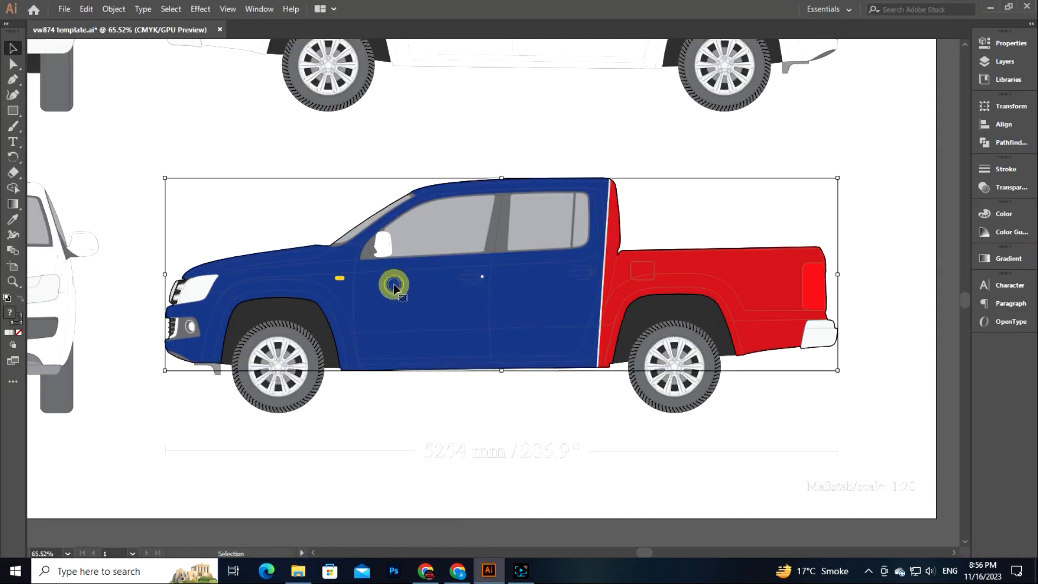
{"action": "left_click", "coordinate": [449, 379]}
{"action": "key", "text": "z"}
{"action": "left_click_drag", "start_coordinate": [370, 314], "coordinate": [427, 322]}
{"action": "key", "text": "space"}
{"action": "left_click_drag", "start_coordinate": [516, 344], "coordinate": [473, 346]}
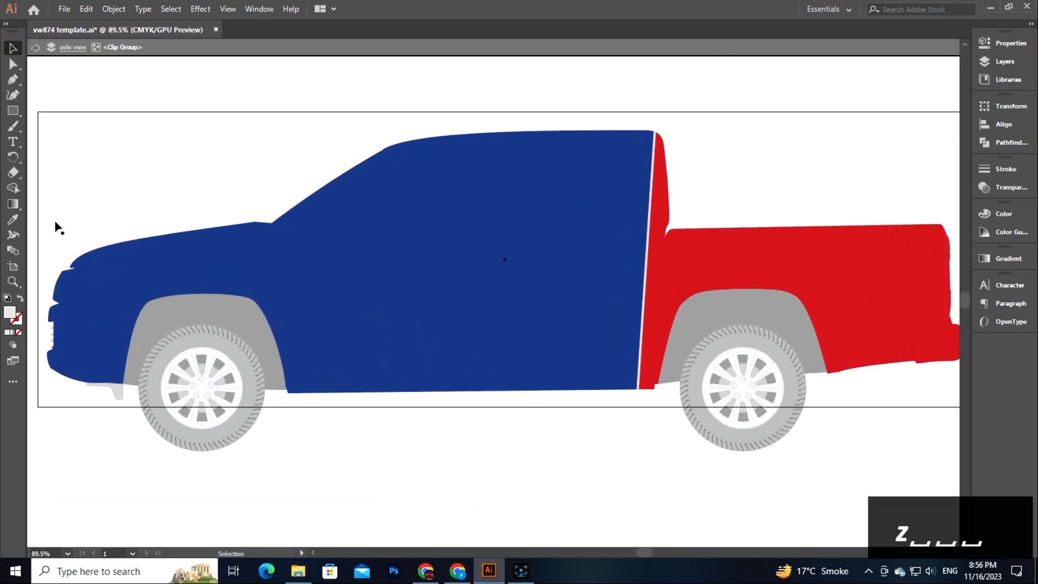
Draw a circle with the Ellipse tool across the front wheel arch and front door, and fill it with bright yellow.
{"action": "left_click", "coordinate": [13, 110]}
{"action": "left_click", "coordinate": [55, 128]}
{"action": "left_click_drag", "start_coordinate": [287, 303], "coordinate": [370, 379]}
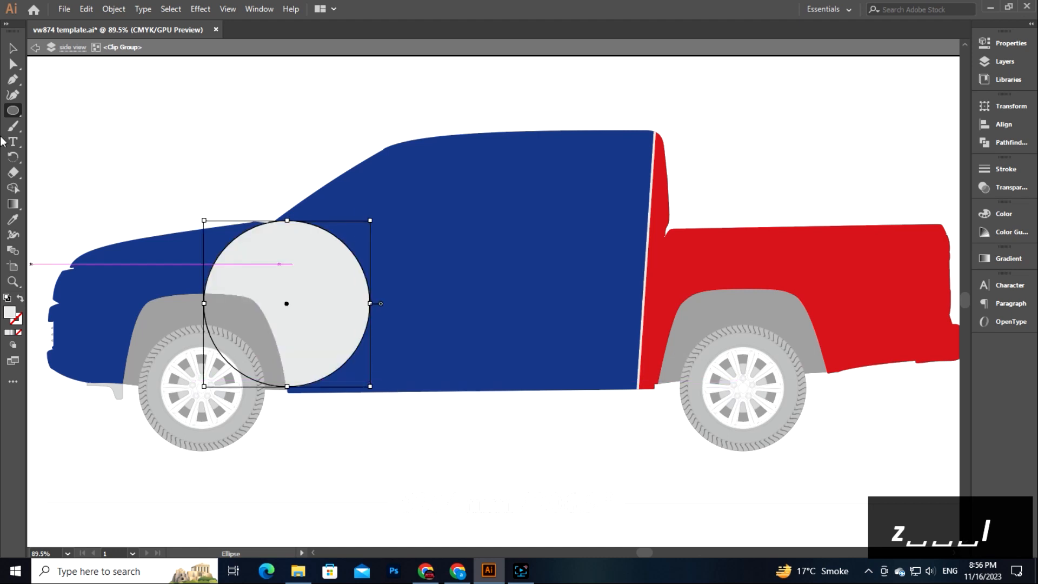
{"action": "left_click", "coordinate": [13, 48]}
{"action": "double_click", "coordinate": [9, 313]}
{"action": "left_click", "coordinate": [534, 339]}
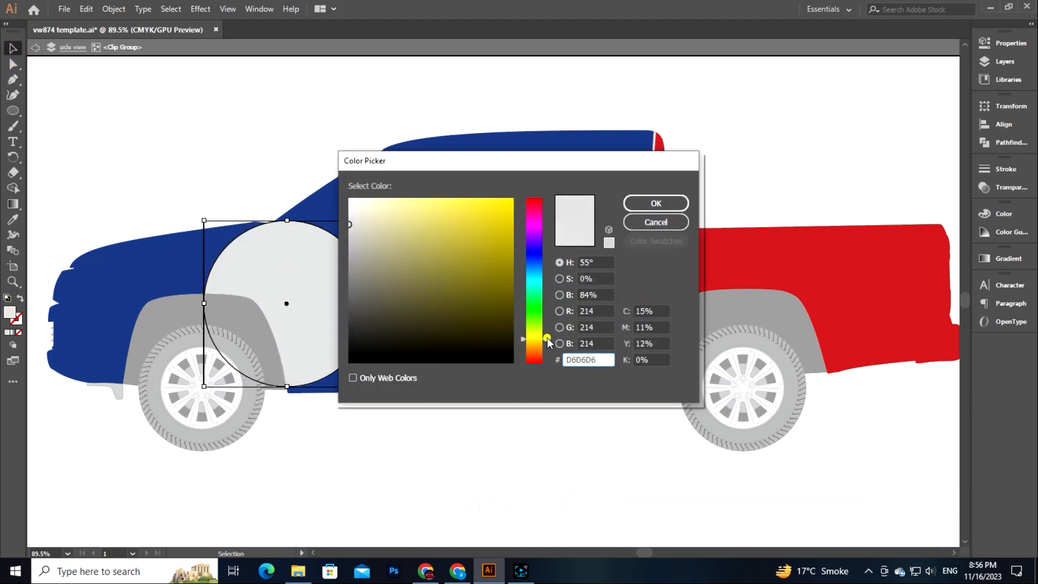
{"action": "left_click_drag", "start_coordinate": [547, 338], "coordinate": [547, 335]}
{"action": "left_click", "coordinate": [653, 203]}
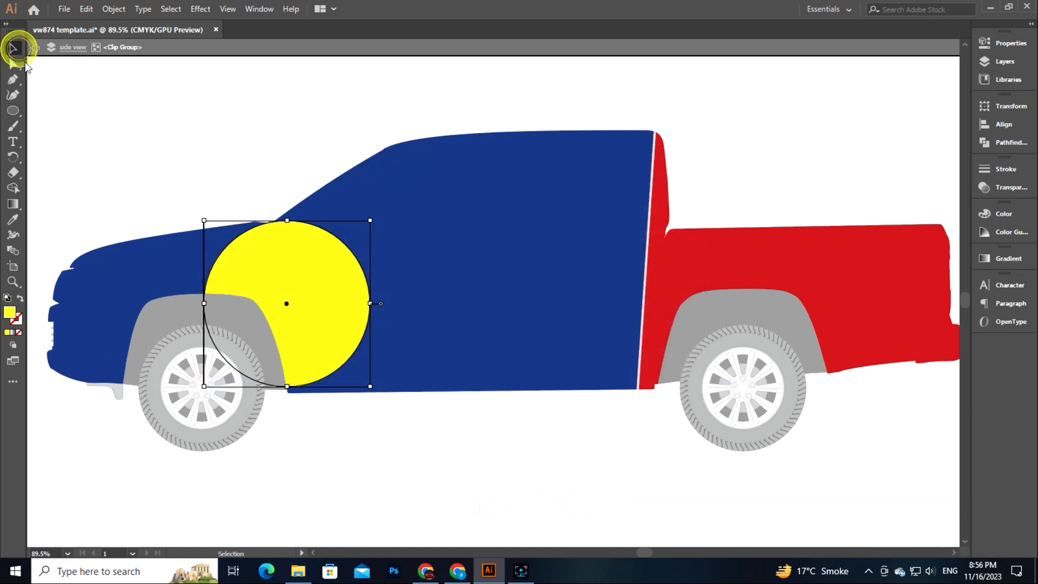
Nudge the yellow circle toward the front door and slightly down.
{"action": "key", "text": "shift+Right"}
{"action": "key", "text": "shift+Right"}
{"action": "key", "text": "shift+Right"}
{"action": "key", "text": "shift+Right"}
{"action": "key", "text": "Down"}
{"action": "key", "text": "Down"}
{"action": "key", "text": "Down"}
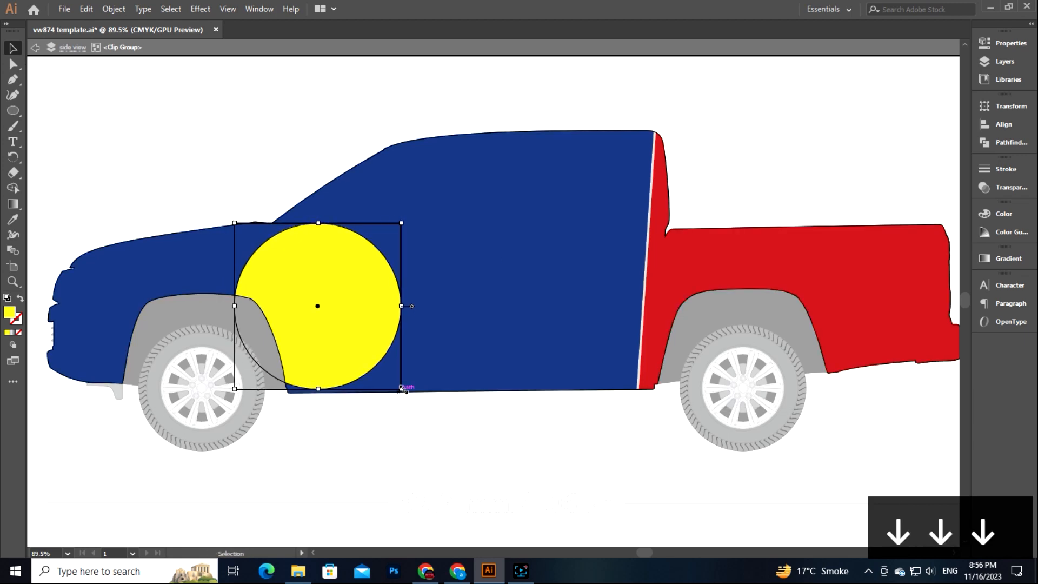
Enlarge the yellow circle slightly, nudge it down over the front door, and leave the clip group's isolation.
{"action": "left_click_drag", "start_coordinate": [401, 389], "coordinate": [408, 394]}
{"action": "key", "text": "Right"}
{"action": "key", "text": "Down"}
{"action": "key", "text": "Down"}
{"action": "key", "text": "Left"}
{"action": "key", "text": "Left"}
{"action": "key", "text": "Down"}
{"action": "left_click", "coordinate": [381, 463]}
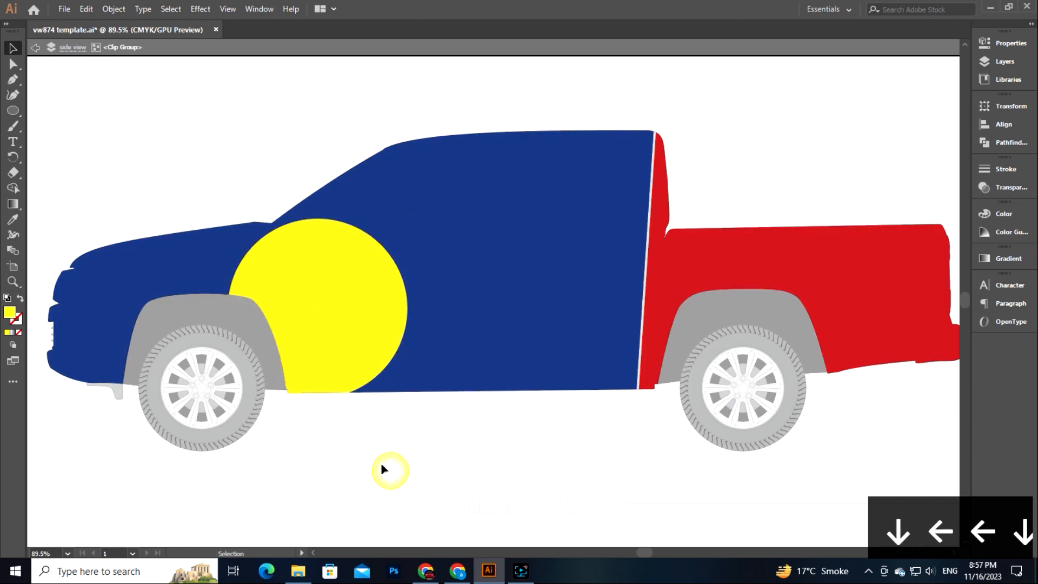
{"action": "double_click", "coordinate": [344, 441]}
Switch to File Explorer and open redbull logo.ai from the logo files in Illustrator.
{"action": "key", "text": "z"}
{"action": "left_click_drag", "start_coordinate": [451, 411], "coordinate": [372, 390]}
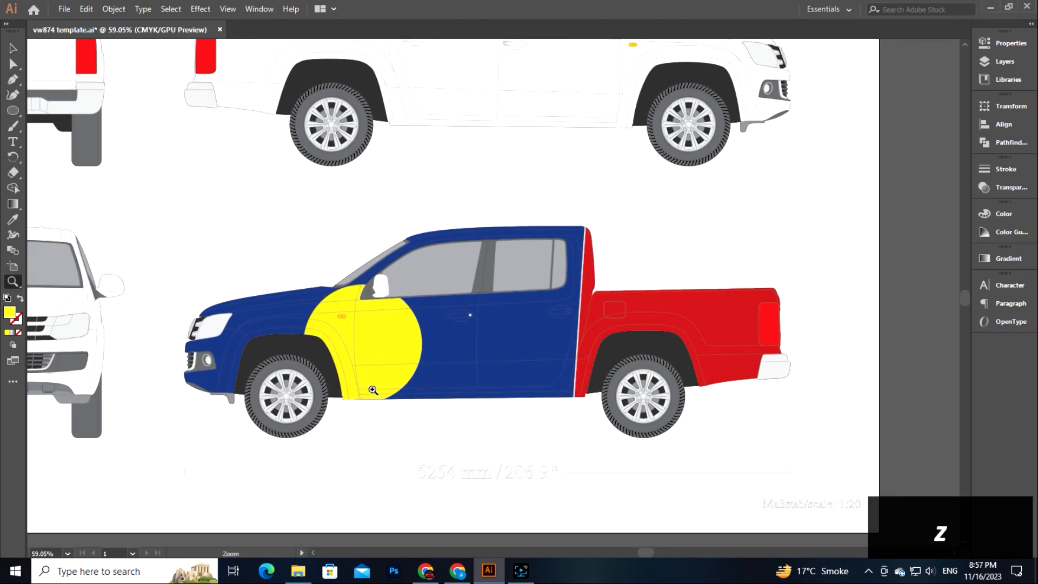
{"action": "left_click", "coordinate": [13, 48]}
{"action": "left_click", "coordinate": [298, 570]}
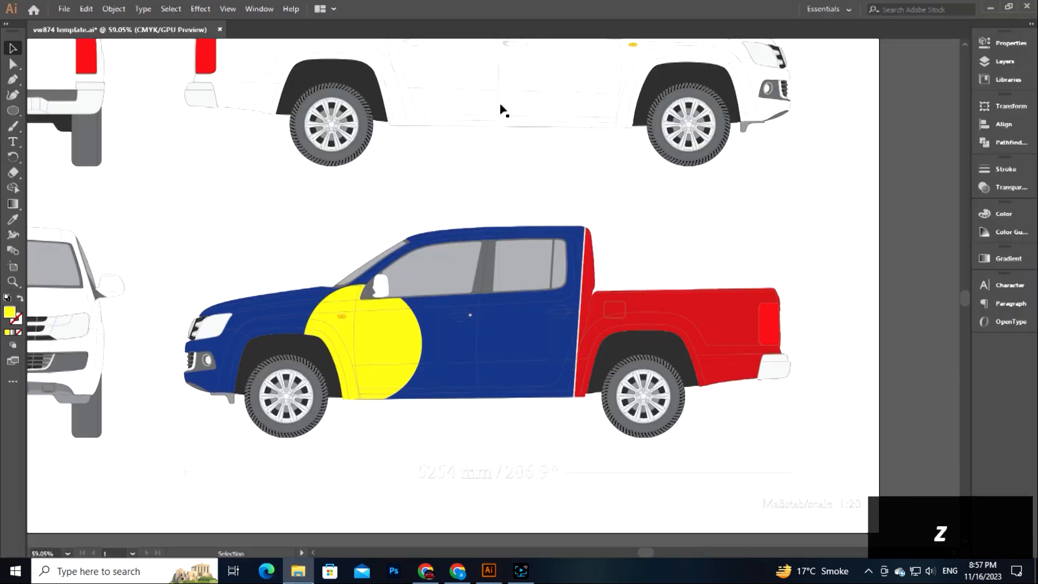
{"action": "key", "text": "z"}
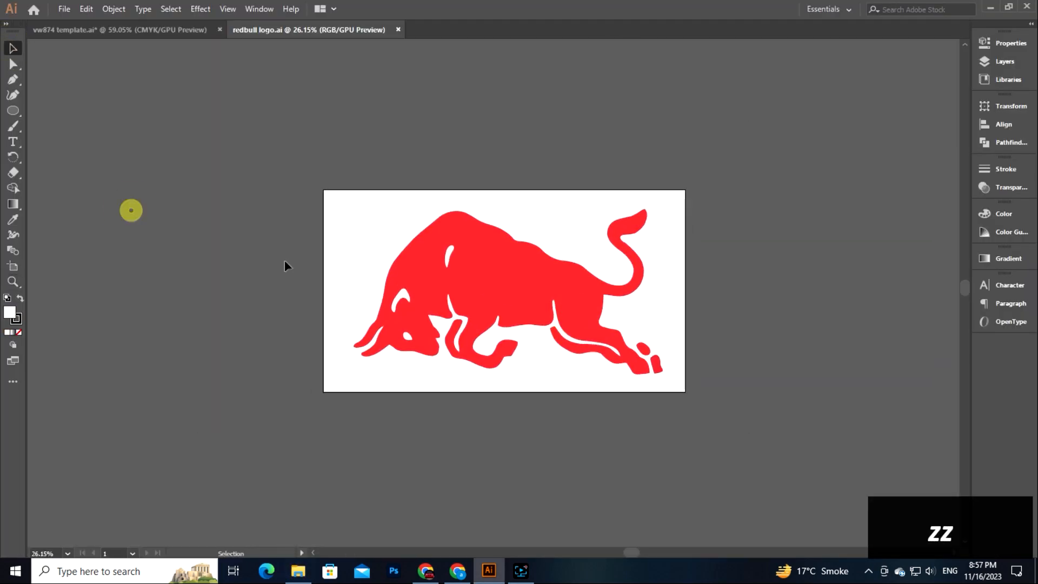
Move the red bull's body below the logo artboard and copy it.
{"action": "left_click_drag", "start_coordinate": [522, 291], "coordinate": [485, 442]}
{"action": "left_click_drag", "start_coordinate": [488, 435], "coordinate": [460, 271]}
{"action": "key", "text": "ctrl+c"}
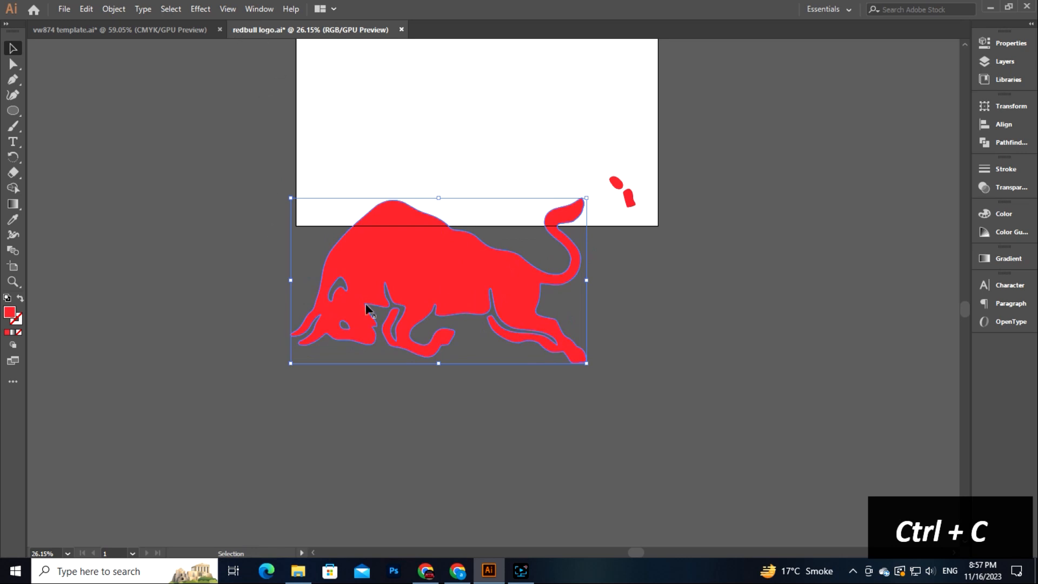
Isolate the side view's clipping mask in vw874 template.ai, paste the bull body, and shrink it to about 302 × 168 pt.
{"action": "left_click", "coordinate": [173, 29]}
{"action": "left_click", "coordinate": [365, 262]}
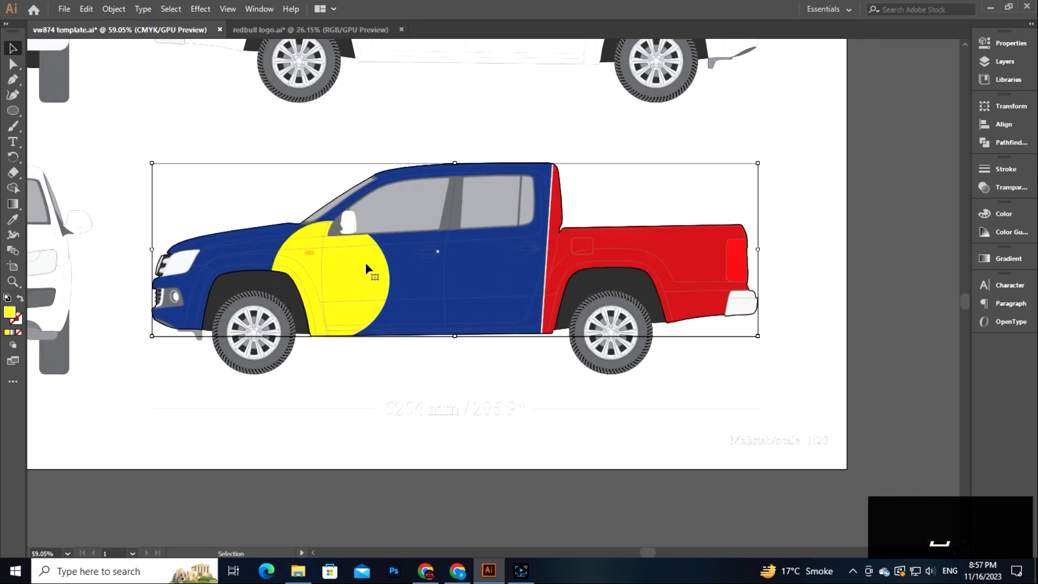
{"action": "right_click", "coordinate": [366, 263]}
{"action": "left_click", "coordinate": [426, 358]}
{"action": "key", "text": "ctrl+v"}
{"action": "left_click_drag", "start_coordinate": [494, 106], "coordinate": [517, 250]}
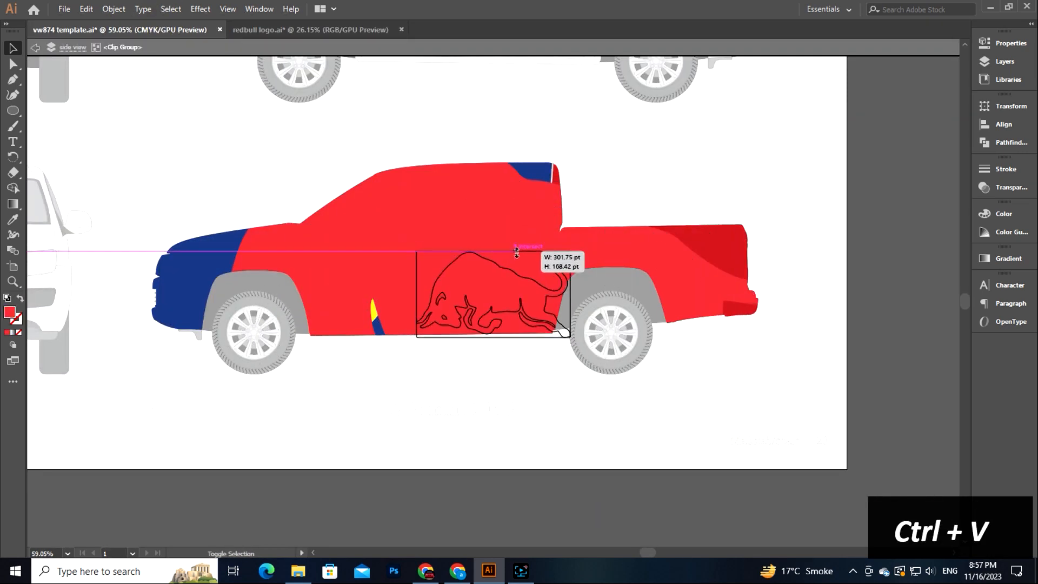
Move the pasted bull body over the yellow circle and front door, expand its appearance, and enlarge it slightly.
{"action": "left_click_drag", "start_coordinate": [498, 295], "coordinate": [403, 271]}
{"action": "left_click", "coordinate": [112, 9]}
{"action": "left_click", "coordinate": [151, 160]}
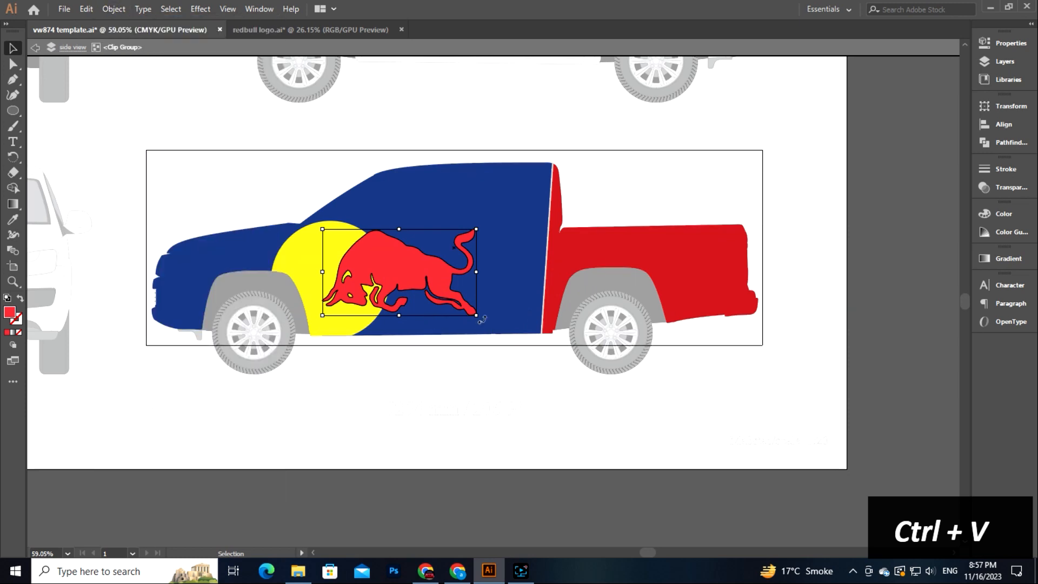
{"action": "left_click_drag", "start_coordinate": [478, 316], "coordinate": [488, 322]}
In redbull logo.ai, undo the bull's move, apply Expand Appearance to the whole logo, and copy all of its parts.
{"action": "left_click", "coordinate": [313, 35]}
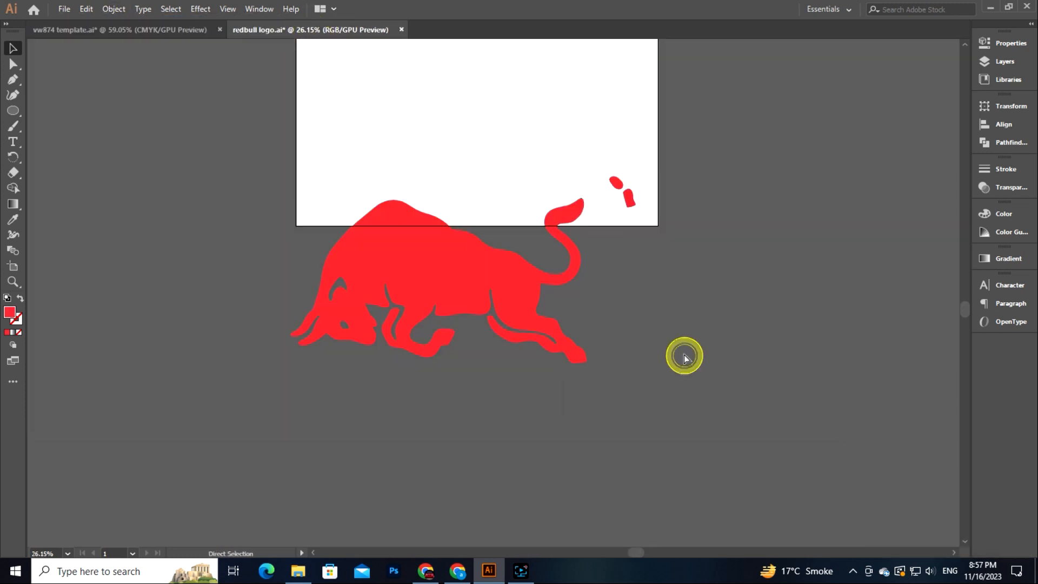
{"action": "key", "text": "ctrl+z"}
{"action": "scroll", "coordinate": [224, 127], "scroll_direction": "up", "scroll_amount": 2}
{"action": "left_click", "coordinate": [114, 9]}
{"action": "left_click", "coordinate": [178, 161]}
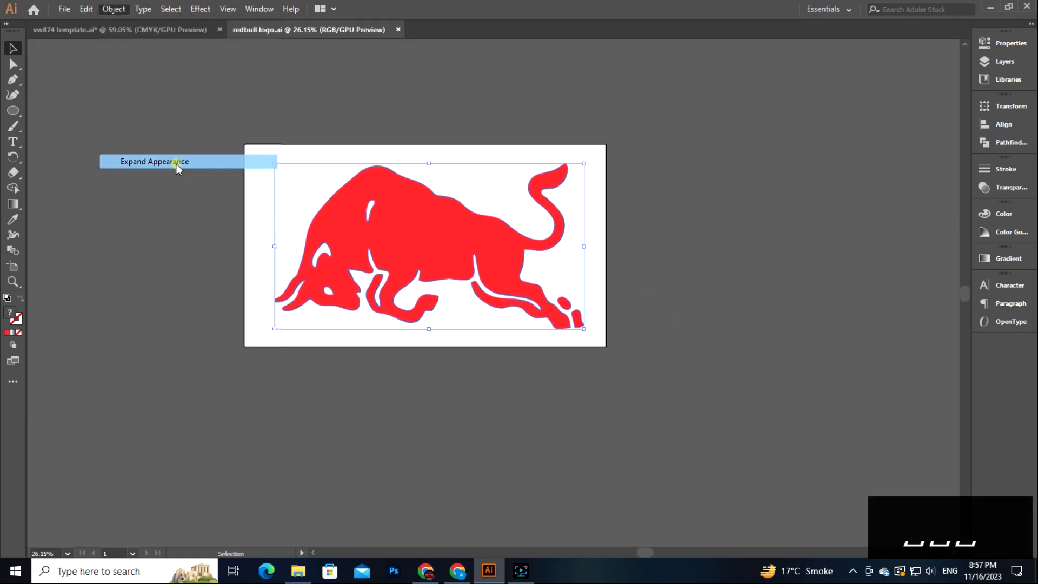
{"action": "key", "text": "ctrl+z"}
{"action": "left_click", "coordinate": [114, 9]}
{"action": "left_click", "coordinate": [183, 161]}
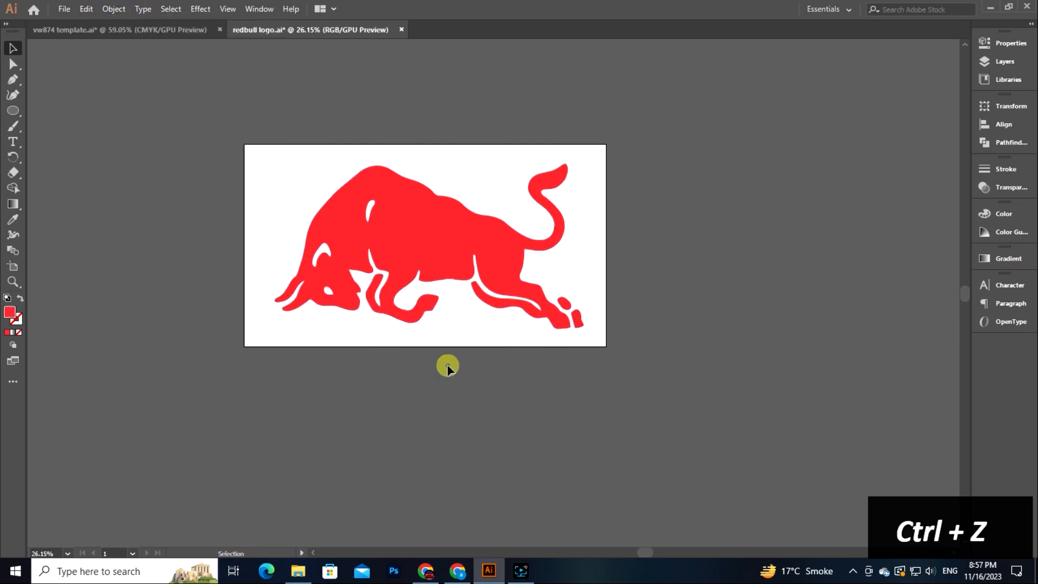
{"action": "key", "text": "ctrl+c"}
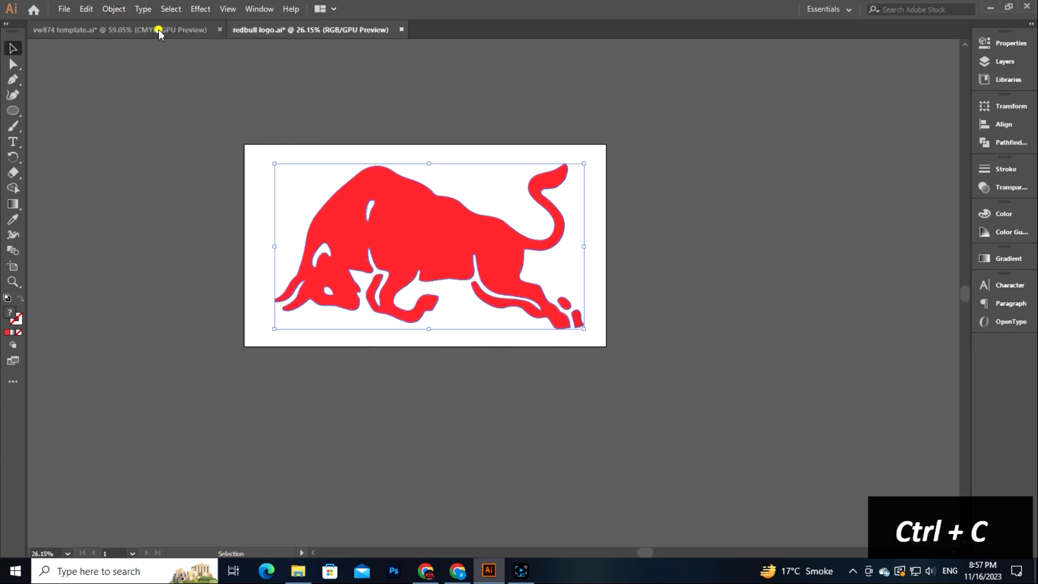
Replace the bull body in the template's clip group with the copied logo and try positioning it over the truck.
{"action": "left_click", "coordinate": [157, 30]}
{"action": "right_click", "coordinate": [436, 313]}
{"action": "key", "text": "Delete"}
{"action": "key", "text": "ctrl+v"}
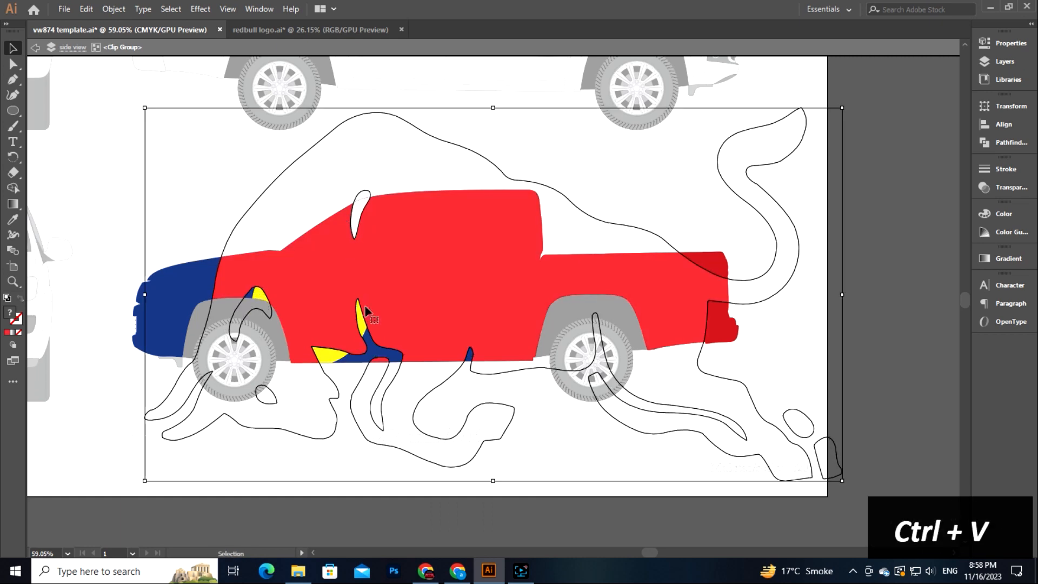
{"action": "left_click_drag", "start_coordinate": [506, 295], "coordinate": [382, 293]}
{"action": "left_click_drag", "start_coordinate": [440, 338], "coordinate": [445, 340]}
In redbull logo.ai, move the complete bull below the artboard and remove the white patch in its shoulder.
{"action": "left_click", "coordinate": [310, 29]}
{"action": "left_click", "coordinate": [705, 291]}
{"action": "left_click_drag", "start_coordinate": [705, 290], "coordinate": [687, 235]}
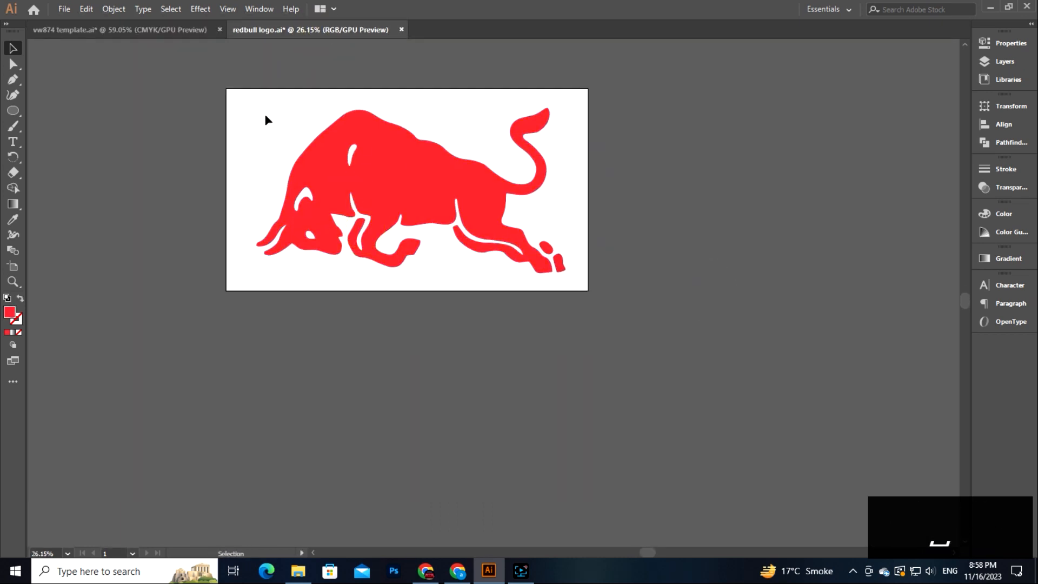
{"action": "left_click", "coordinate": [689, 371]}
{"action": "left_click_drag", "start_coordinate": [409, 184], "coordinate": [478, 397]}
{"action": "key", "text": "z"}
{"action": "key", "text": "space"}
{"action": "left_click_drag", "start_coordinate": [478, 397], "coordinate": [520, 264]}
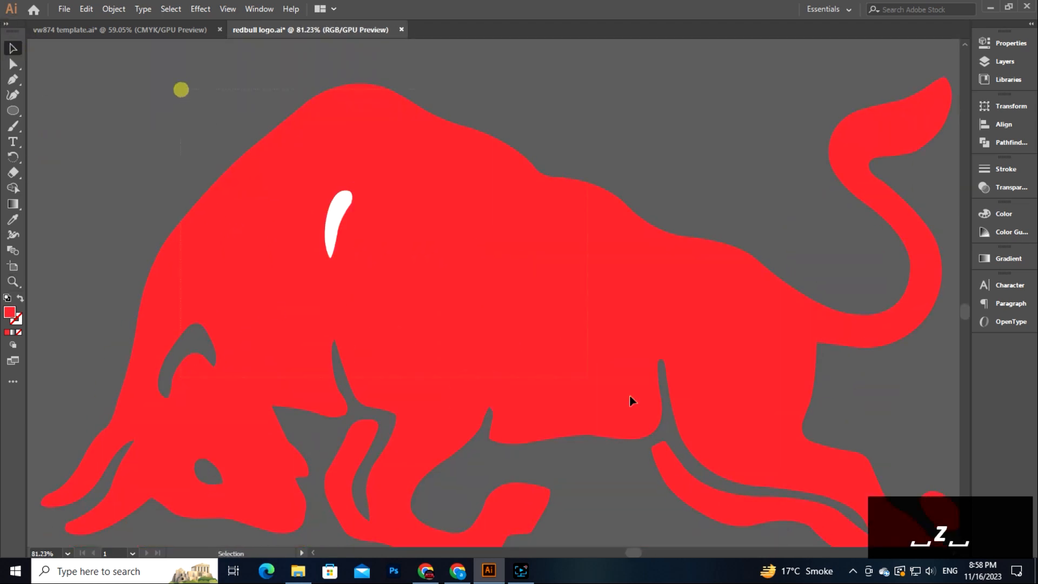
{"action": "left_click", "coordinate": [633, 400]}
{"action": "left_click", "coordinate": [12, 46]}
{"action": "left_click", "coordinate": [121, 130]}
Select all parts of the cleaned bull logo, group them, and copy the group.
{"action": "key", "text": "z"}
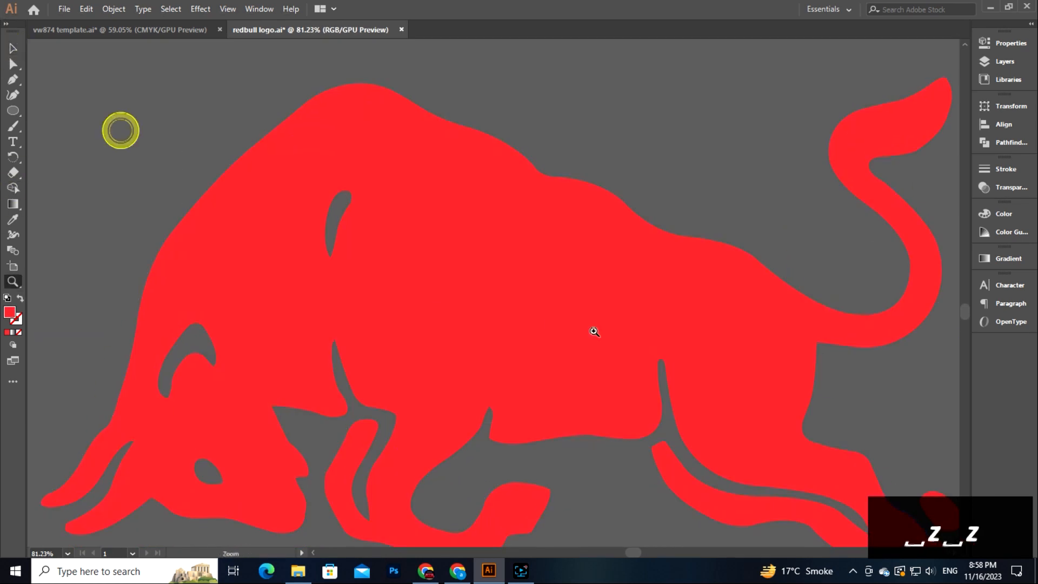
{"action": "left_click_drag", "start_coordinate": [593, 332], "coordinate": [521, 319]}
{"action": "key", "text": "space"}
{"action": "left_click_drag", "start_coordinate": [521, 319], "coordinate": [432, 302]}
{"action": "left_click_drag", "start_coordinate": [286, 219], "coordinate": [602, 470]}
{"action": "key", "text": "ctrl+g"}
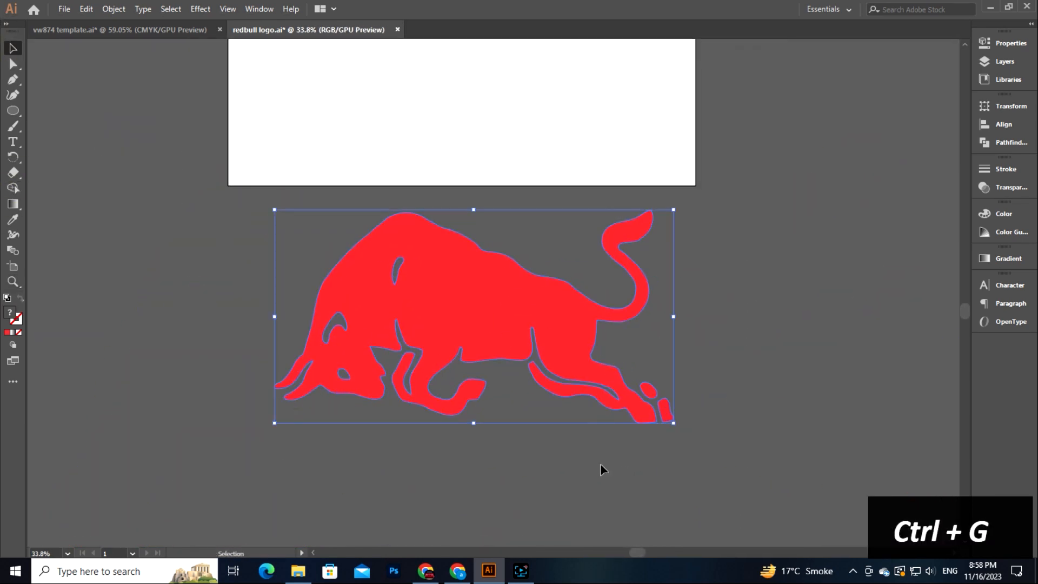
{"action": "key", "text": "ctrl+c"}
In the template's clip group, replace the old bull with the grouped copy, scaled down over the yellow circle and front door.
{"action": "left_click", "coordinate": [119, 29]}
{"action": "key", "text": "Delete"}
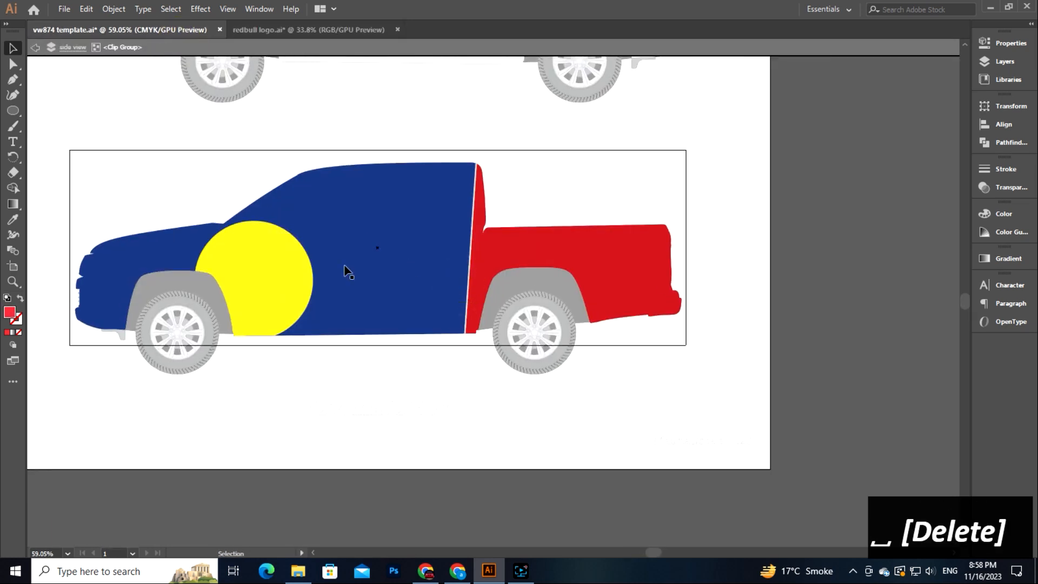
{"action": "key", "text": "ctrl+v"}
{"action": "left_click_drag", "start_coordinate": [493, 108], "coordinate": [498, 251]}
{"action": "left_click_drag", "start_coordinate": [505, 287], "coordinate": [321, 271]}
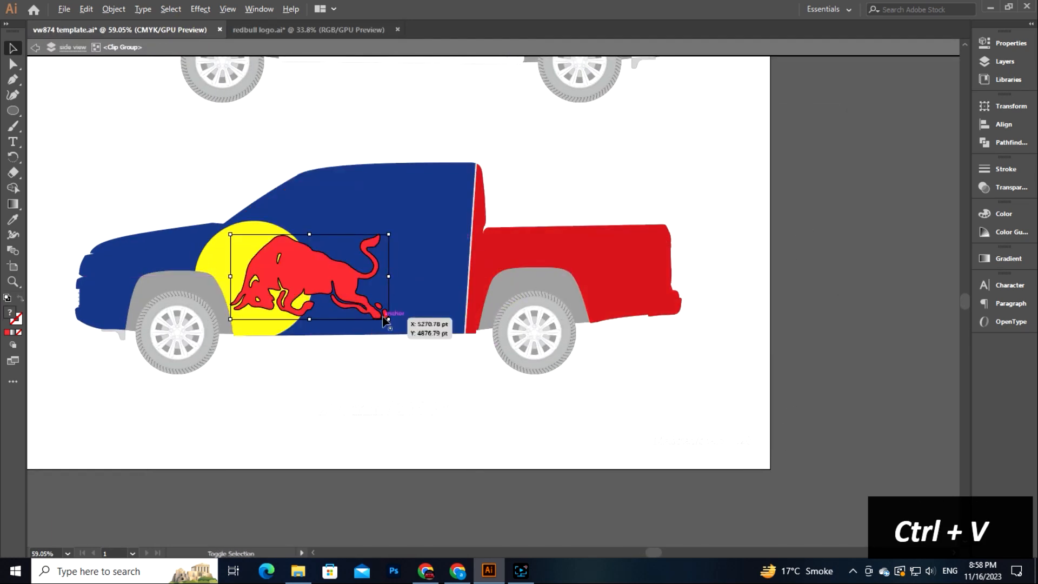
{"action": "left_click_drag", "start_coordinate": [390, 319], "coordinate": [399, 331]}
Move the bull right so its head clears the front wheel arch, and enlarge it slightly.
{"action": "key", "text": "space"}
{"action": "left_click_drag", "start_coordinate": [298, 280], "coordinate": [306, 314]}
{"action": "key", "text": "z"}
{"action": "left_click_drag", "start_coordinate": [306, 314], "coordinate": [501, 354]}
{"action": "key", "text": "space"}
{"action": "left_click_drag", "start_coordinate": [306, 314], "coordinate": [375, 314]}
{"action": "left_click", "coordinate": [12, 48]}
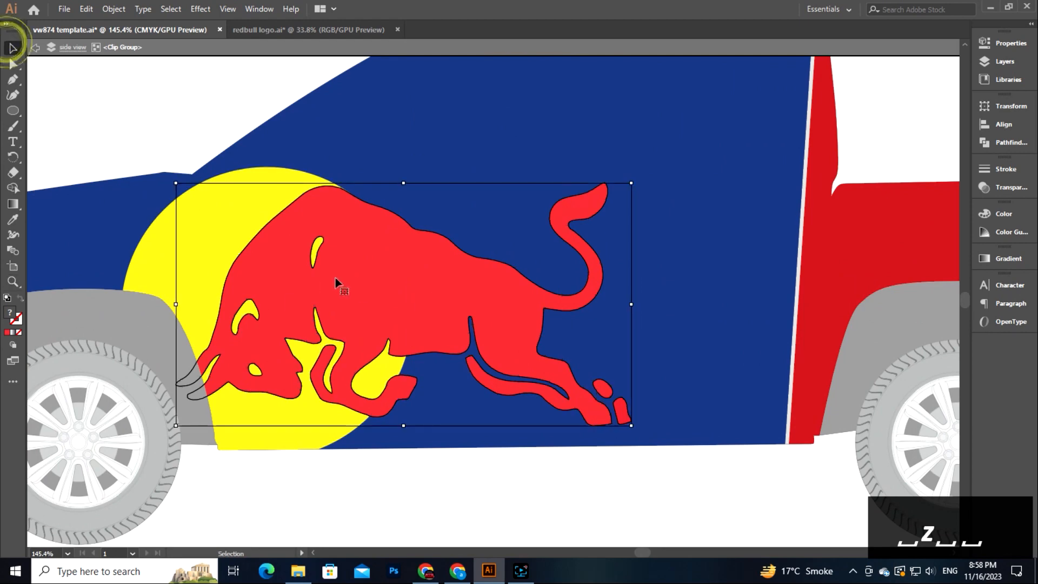
{"action": "left_click_drag", "start_coordinate": [336, 285], "coordinate": [365, 282]}
{"action": "left_click_drag", "start_coordinate": [402, 315], "coordinate": [414, 315]}
{"action": "left_click_drag", "start_coordinate": [674, 298], "coordinate": [682, 299]}
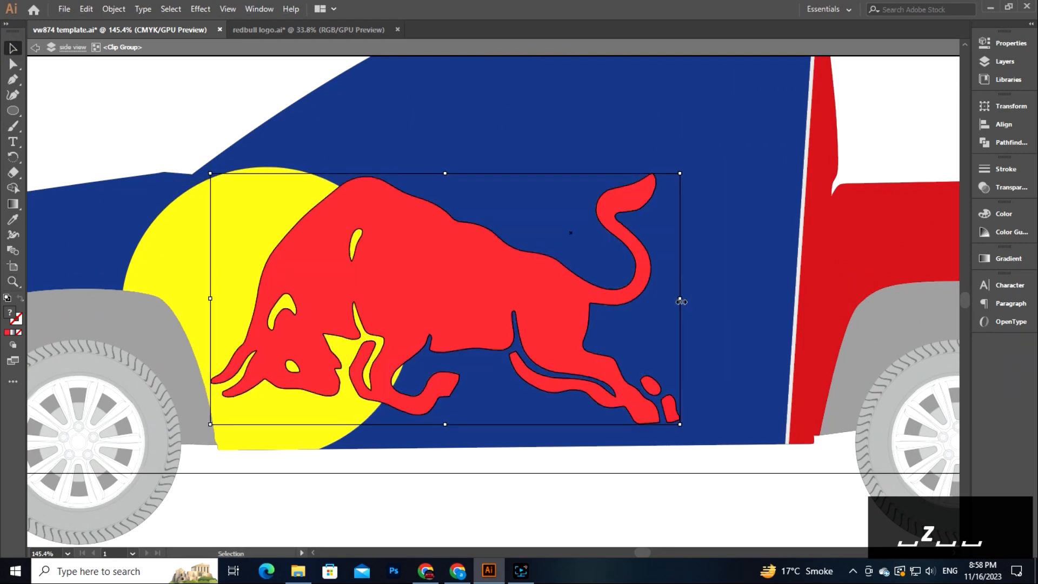
Nudge the bull further toward the rear of the truck.
{"action": "key", "text": "shift+Right"}
{"action": "key", "text": "Right"}
{"action": "key", "text": "Right"}
{"action": "key", "text": "Right"}
{"action": "key", "text": "Right"}
{"action": "key", "text": "Right"}
{"action": "key", "text": "Right"}
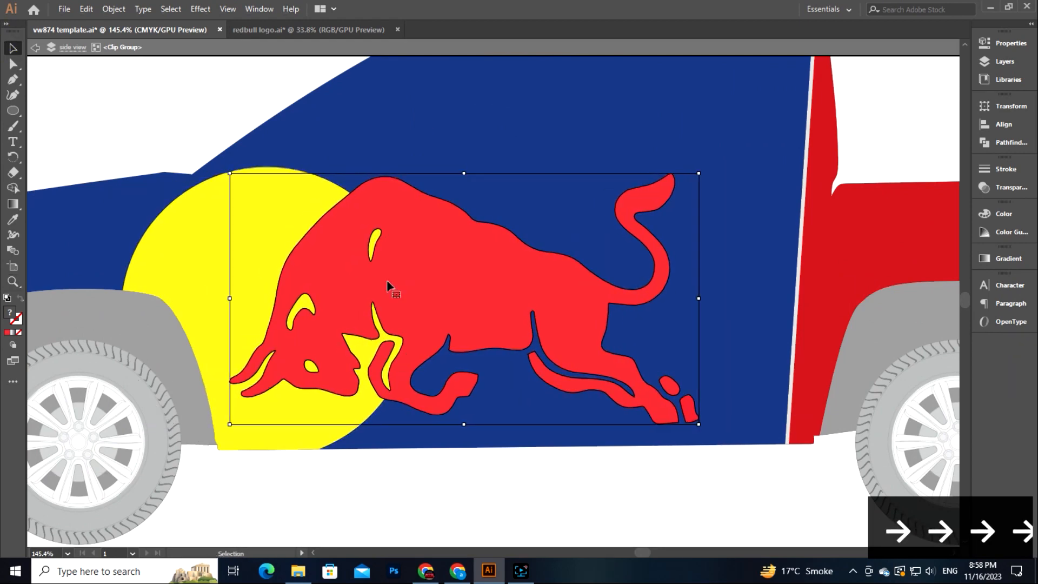
Give the bull a white stroke with a weight of 2 pt.
{"action": "left_click", "coordinate": [16, 320]}
{"action": "double_click", "coordinate": [16, 319]}
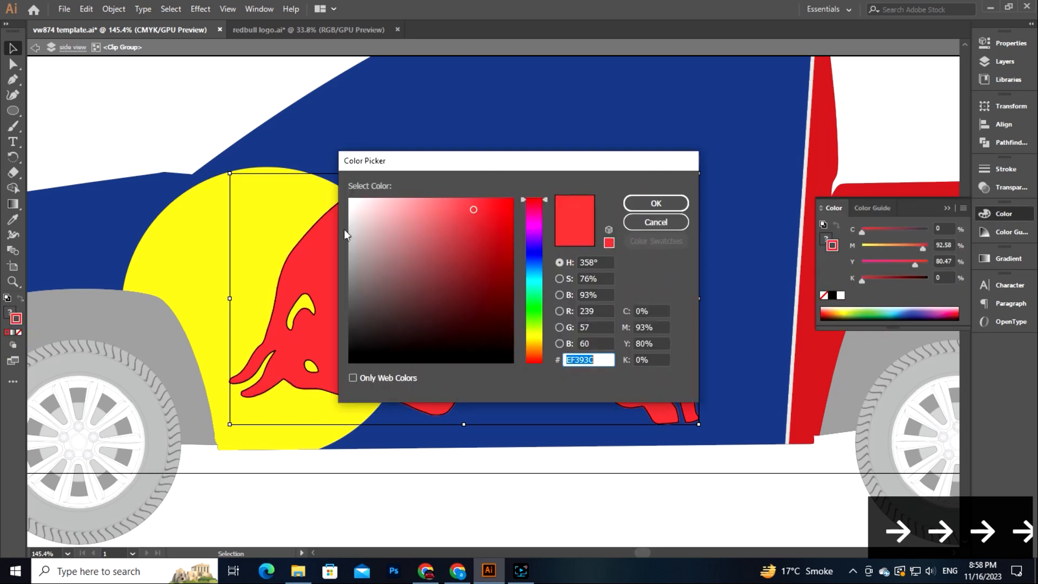
{"action": "left_click", "coordinate": [656, 203]}
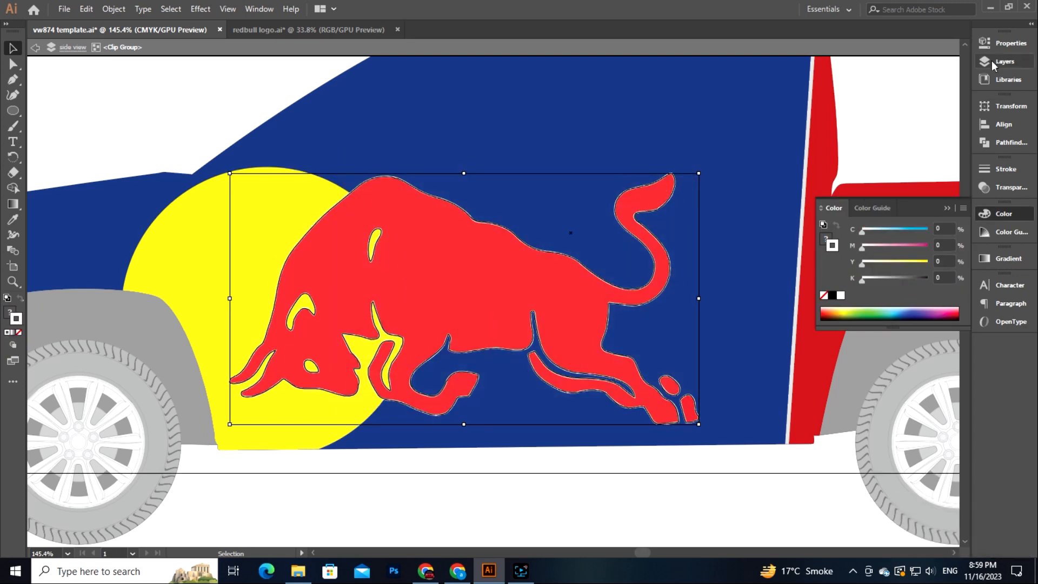
{"action": "left_click", "coordinate": [1005, 169]}
{"action": "left_click", "coordinate": [899, 183]}
{"action": "left_click", "coordinate": [919, 258]}
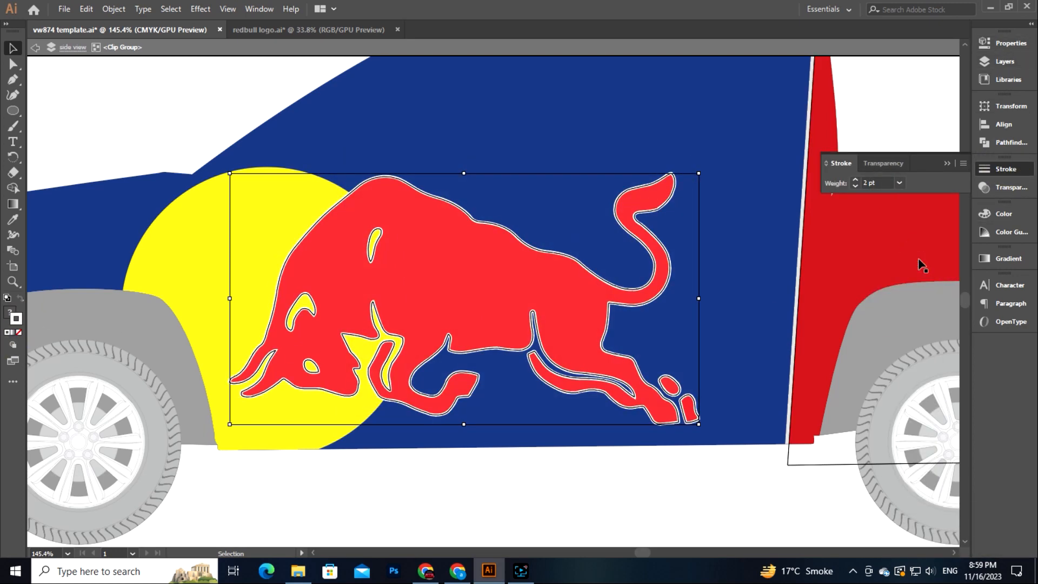
Align the bull's white stroke to the outside, try a 1 pt weight, and set it back to 2 pt.
{"action": "left_click", "coordinate": [1008, 43]}
{"action": "left_click", "coordinate": [843, 201]}
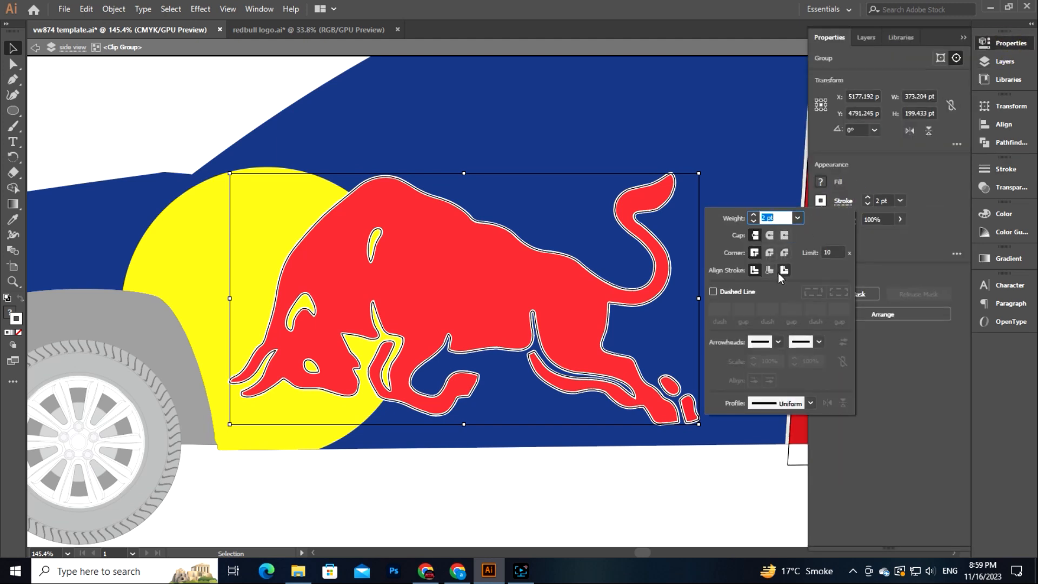
{"action": "left_click", "coordinate": [784, 270]}
{"action": "left_click", "coordinate": [797, 218]}
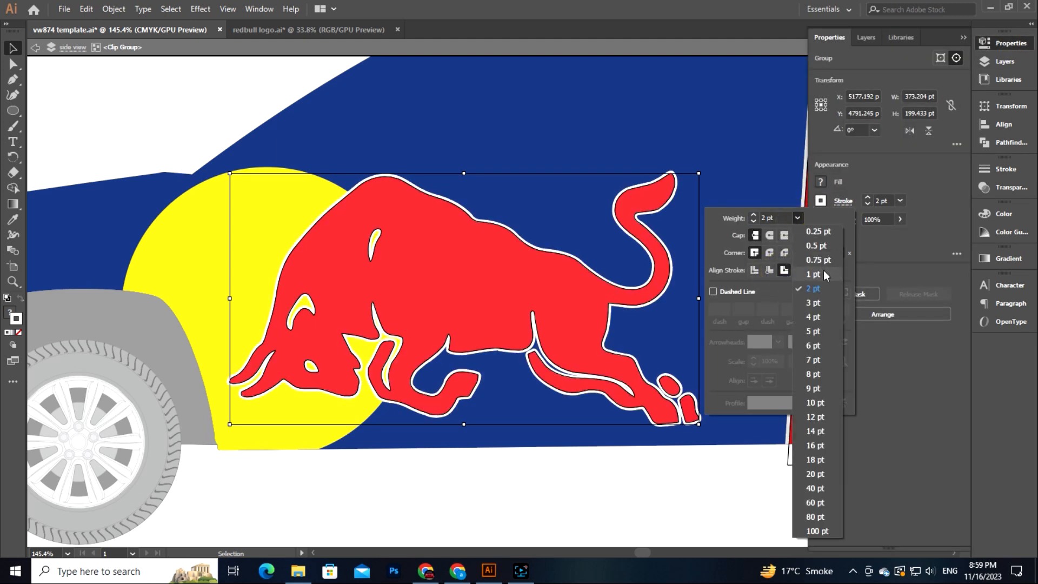
{"action": "left_click", "coordinate": [823, 270]}
{"action": "left_click", "coordinate": [797, 218]}
{"action": "left_click", "coordinate": [820, 287]}
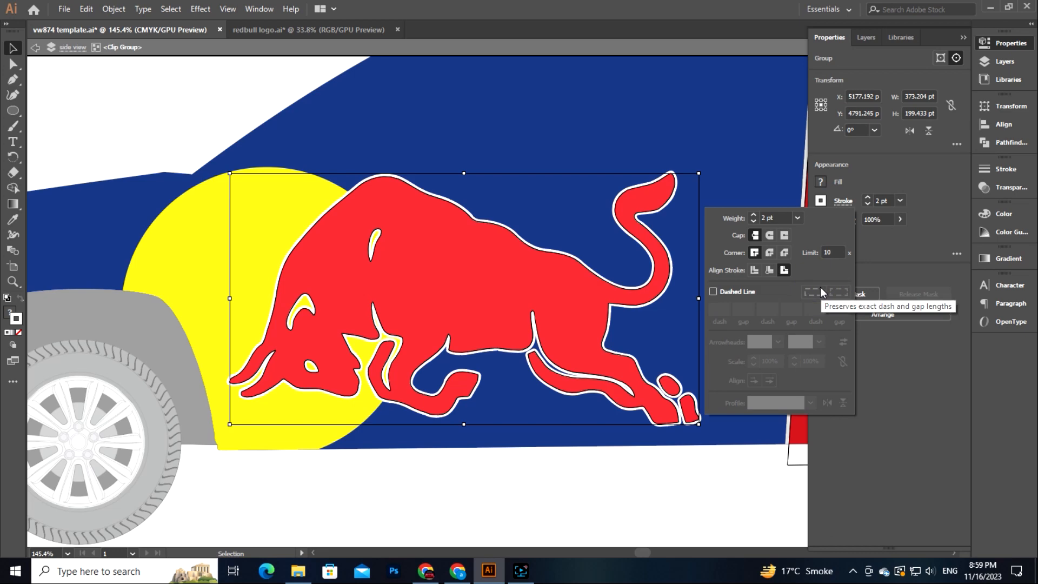
Leave the clip group's isolation and examine the outlined bull on the whole vehicle template.
{"action": "left_click", "coordinate": [679, 475]}
{"action": "key", "text": "z"}
{"action": "left_click_drag", "start_coordinate": [603, 405], "coordinate": [414, 315]}
{"action": "left_click", "coordinate": [11, 47]}
{"action": "key", "text": "z"}
{"action": "left_click_drag", "start_coordinate": [659, 406], "coordinate": [289, 246]}
{"action": "left_click", "coordinate": [10, 47]}
{"action": "double_click", "coordinate": [168, 209]}
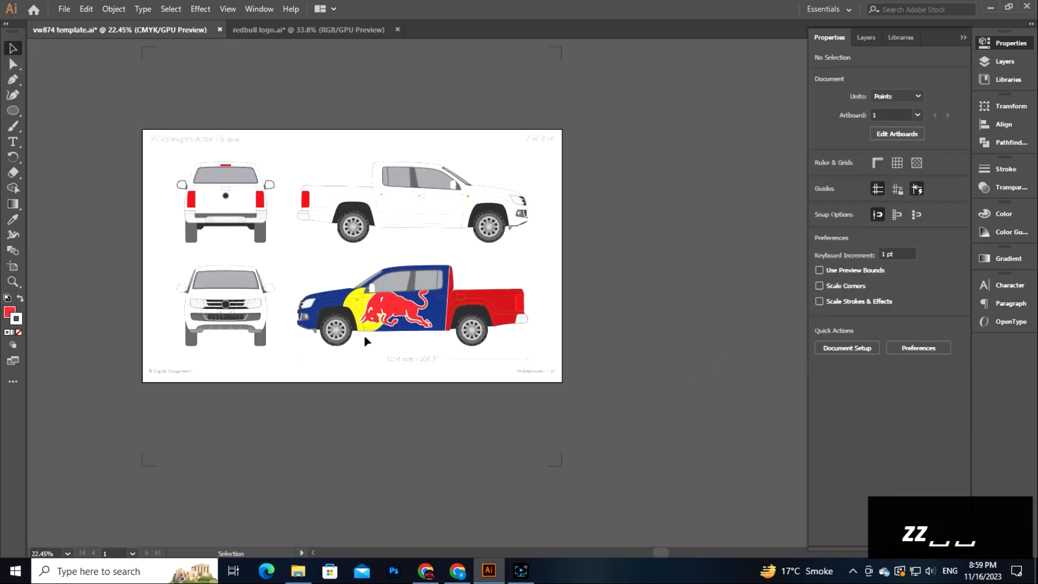
Isolate the clipping mask again, shrink the bull to about 339 × 181 pt, nudge it left and down, and leave isolation.
{"action": "key", "text": "z"}
{"action": "left_click_drag", "start_coordinate": [364, 311], "coordinate": [490, 332]}
{"action": "left_click", "coordinate": [11, 47]}
{"action": "right_click", "coordinate": [480, 331]}
{"action": "left_click", "coordinate": [556, 424]}
{"action": "key", "text": "Left"}
{"action": "key", "text": "Down"}
{"action": "key", "text": "Down"}
{"action": "key", "text": "Down"}
{"action": "key", "text": "Down"}
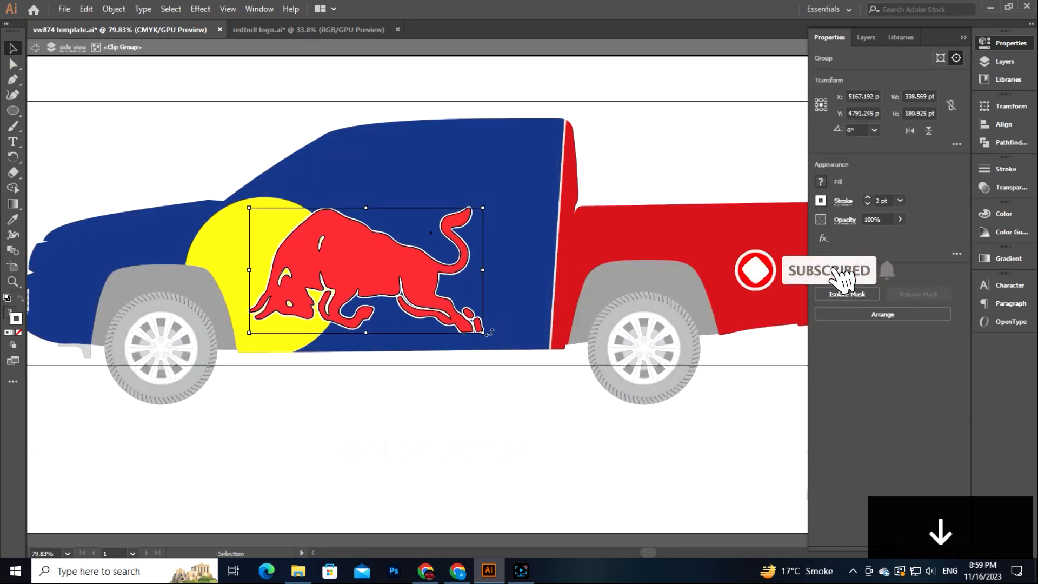
{"action": "double_click", "coordinate": [472, 400]}
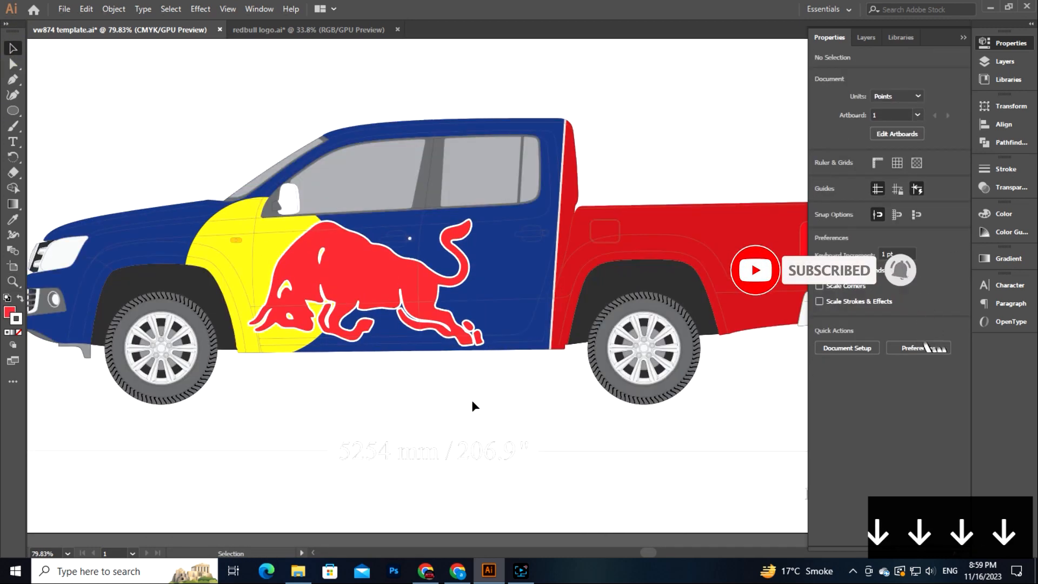
Bring the 76 number image from File Explorer into the template and place it below the artboard.
{"action": "left_click", "coordinate": [298, 571]}
{"action": "left_click_drag", "start_coordinate": [216, 111], "coordinate": [441, 292]}
{"action": "left_click_drag", "start_coordinate": [303, 169], "coordinate": [319, 396]}
{"action": "left_click_drag", "start_coordinate": [391, 445], "coordinate": [398, 292]}
{"action": "left_click_drag", "start_coordinate": [330, 284], "coordinate": [330, 443]}
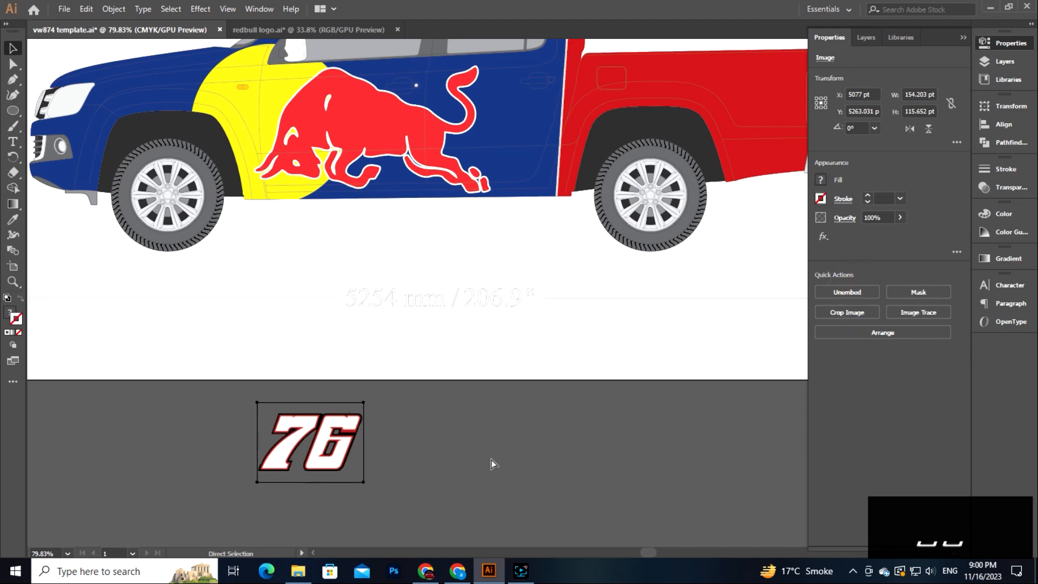
Paste the 76 image into the isolated clip group, shrink it, rotate it 10.22°, and place it above the bull's head.
{"action": "double_click", "coordinate": [371, 203]}
{"action": "key", "text": "ctrl+v"}
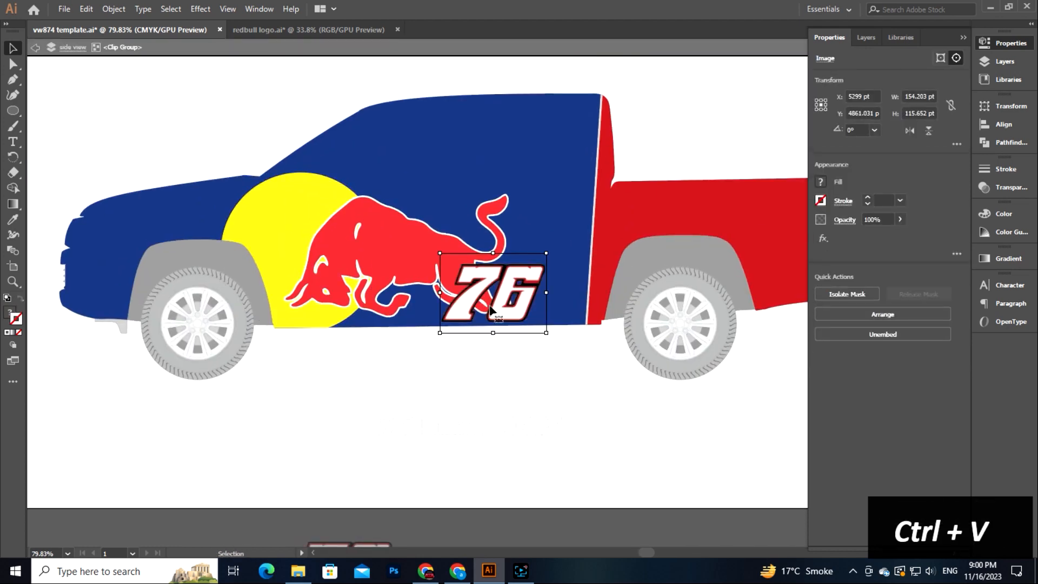
{"action": "left_click_drag", "start_coordinate": [316, 265], "coordinate": [318, 243]}
{"action": "left_click_drag", "start_coordinate": [316, 240], "coordinate": [288, 222]}
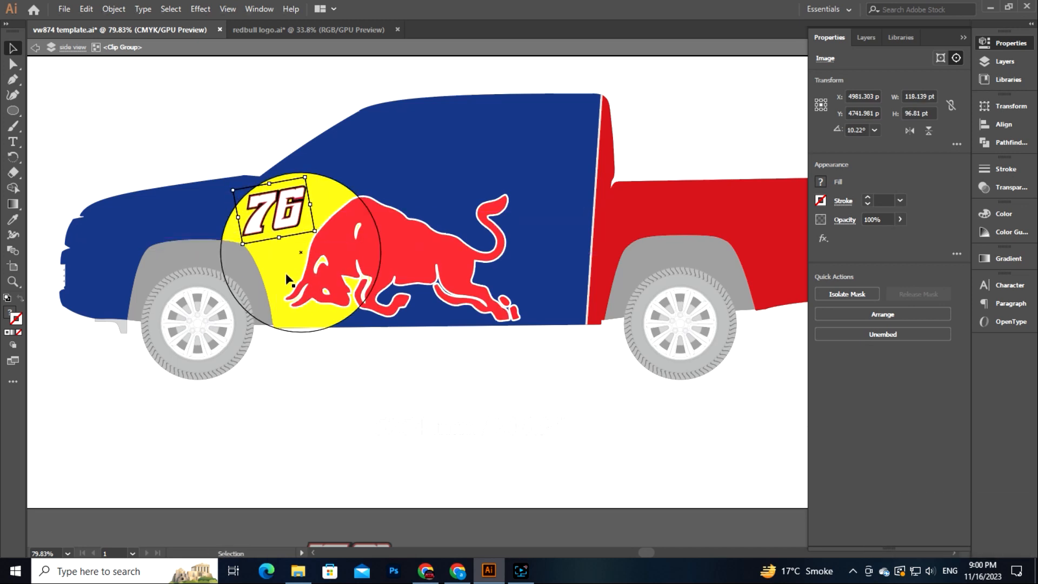
Nudge the 76 left and down within the yellow circle, and leave the clip group's isolation.
{"action": "key", "text": "shift+Left"}
{"action": "key", "text": "shift+Down"}
{"action": "double_click", "coordinate": [340, 432]}
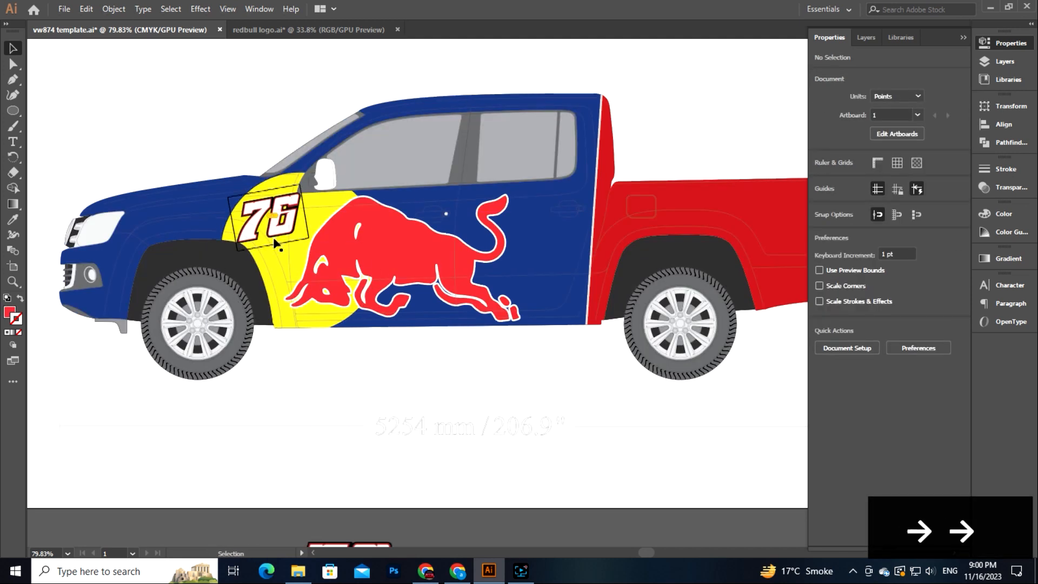
Isolate the clip group, nudge the 76 right within the yellow circle, and leave isolation.
{"action": "double_click", "coordinate": [280, 233]}
{"action": "key", "text": "Right"}
{"action": "key", "text": "Right"}
{"action": "key", "text": "Right"}
{"action": "key", "text": "Right"}
{"action": "key", "text": "Right"}
{"action": "key", "text": "Right"}
{"action": "key", "text": "Right"}
{"action": "key", "text": "Right"}
{"action": "key", "text": "Right"}
{"action": "key", "text": "Right"}
{"action": "double_click", "coordinate": [357, 443]}
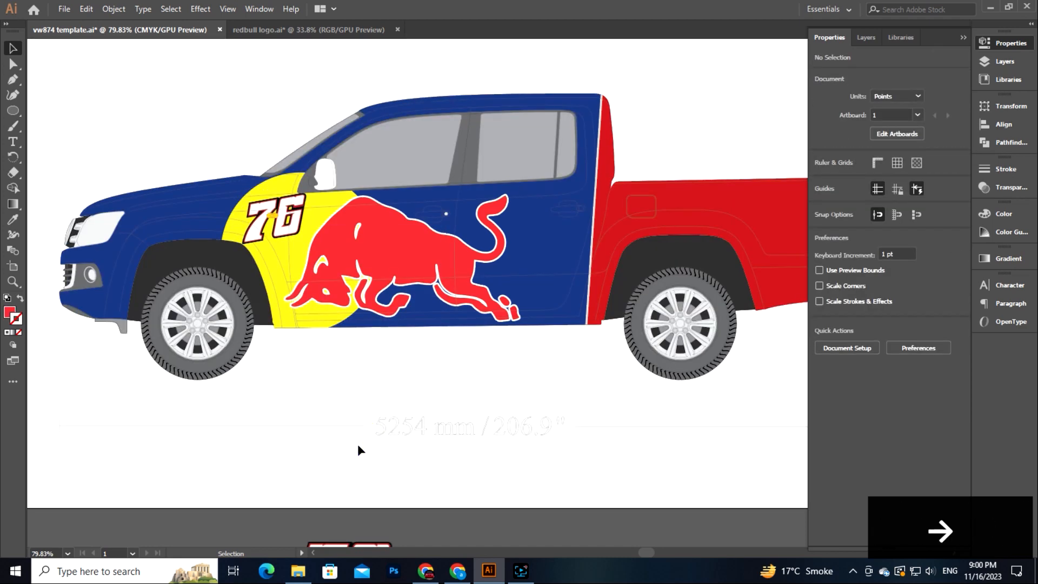
Isolate the side view's clipping mask for editing the boundary between the blue cab and the red rear panel.
{"action": "key", "text": "z"}
{"action": "left_click_drag", "start_coordinate": [500, 426], "coordinate": [413, 394]}
{"action": "left_click_drag", "start_coordinate": [457, 442], "coordinate": [392, 393]}
{"action": "left_click", "coordinate": [11, 47]}
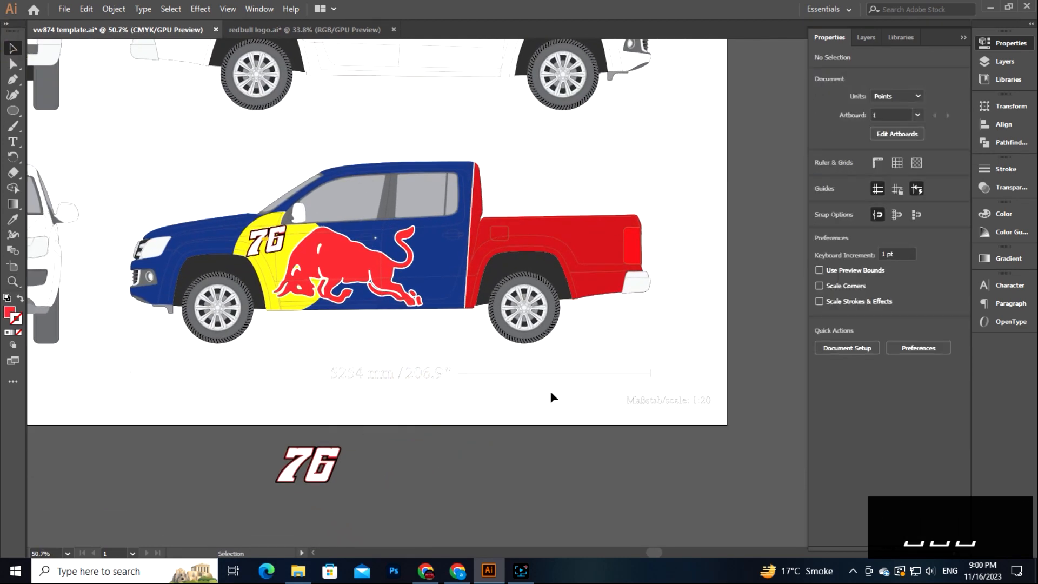
{"action": "key", "text": "z"}
{"action": "left_click", "coordinate": [486, 282]}
{"action": "left_click", "coordinate": [12, 48]}
{"action": "left_click", "coordinate": [422, 268]}
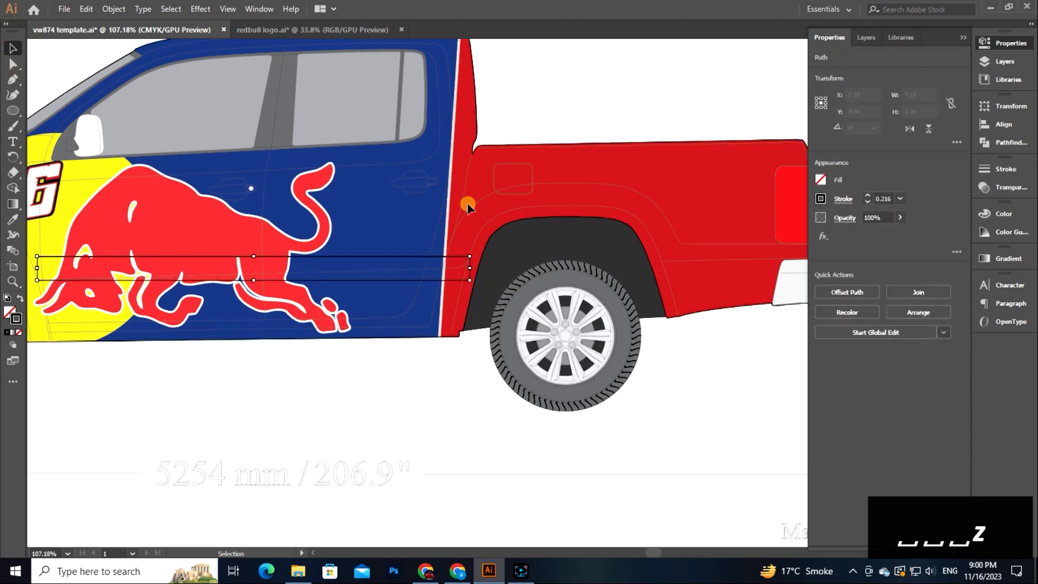
{"action": "right_click", "coordinate": [468, 204]}
{"action": "left_click", "coordinate": [519, 298]}
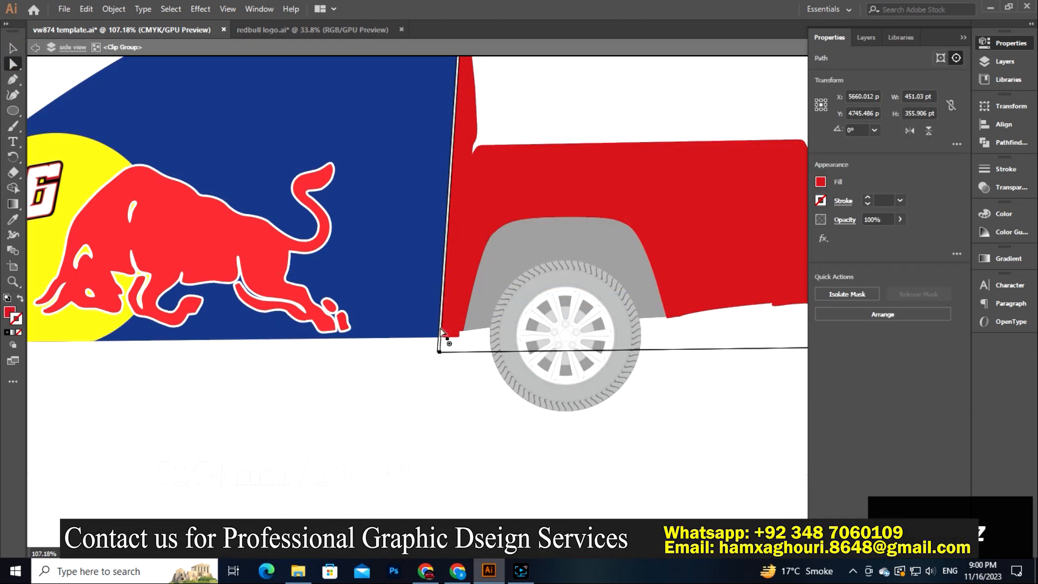
Try to move the lower corner of the white stripe and red panel toward the front of the truck.
{"action": "key", "text": "z"}
{"action": "left_click_drag", "start_coordinate": [440, 322], "coordinate": [676, 362]}
{"action": "left_click", "coordinate": [14, 47]}
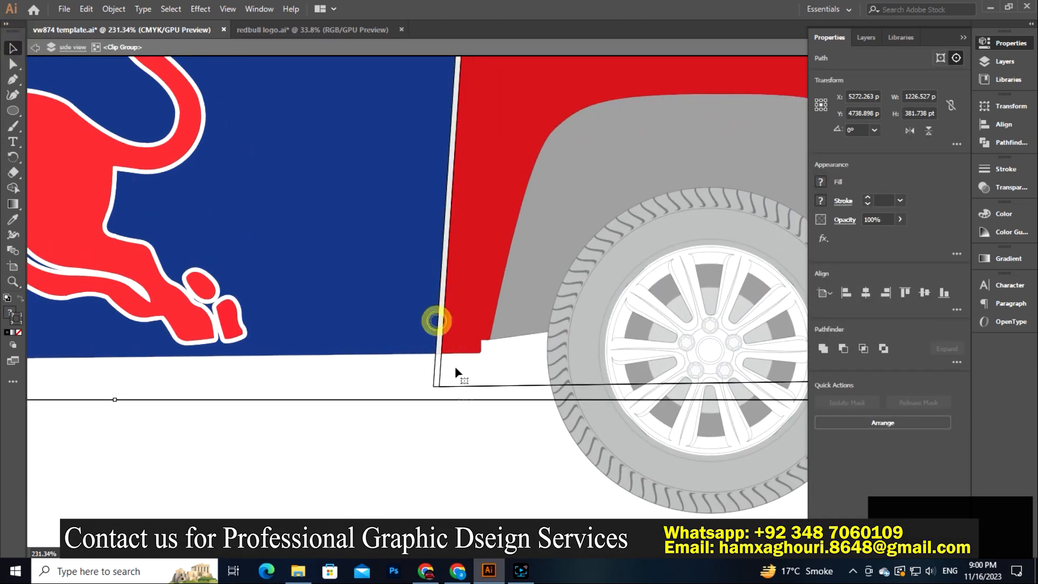
{"action": "key", "text": "a"}
{"action": "left_click_drag", "start_coordinate": [434, 386], "coordinate": [354, 423]}
{"action": "key", "text": "z"}
{"action": "key", "text": "ctrl+z"}
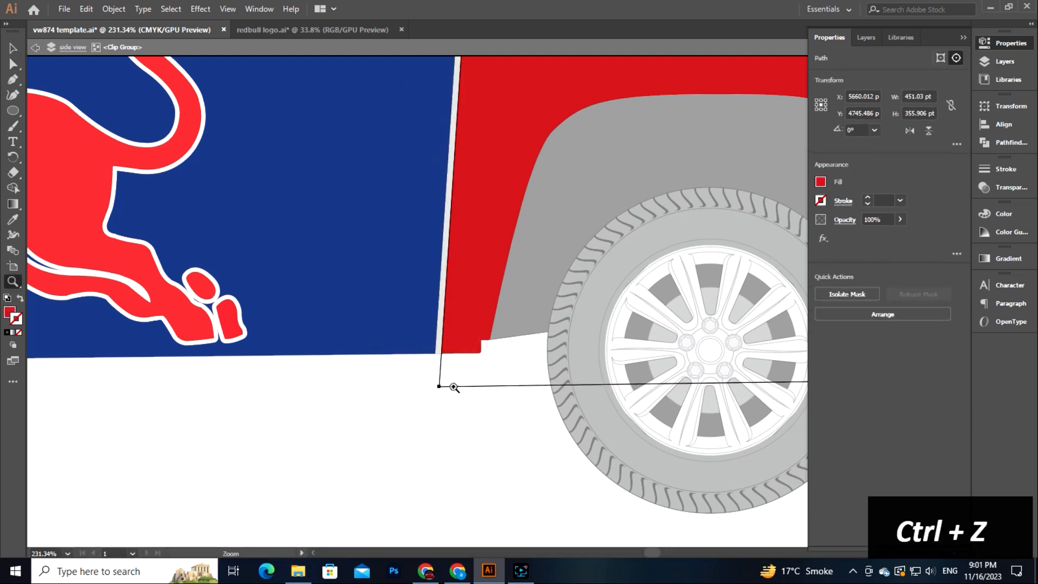
Move the lower front corners of the white stripe and red panel forward to slant the divider more, and leave isolation.
{"action": "left_click", "coordinate": [434, 386]}
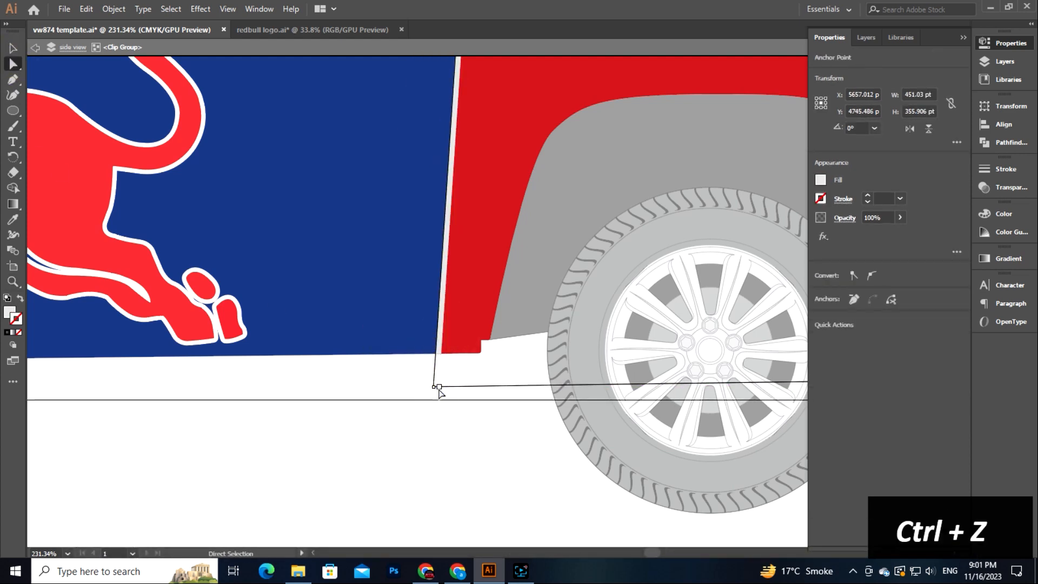
{"action": "left_click", "coordinate": [440, 387]}
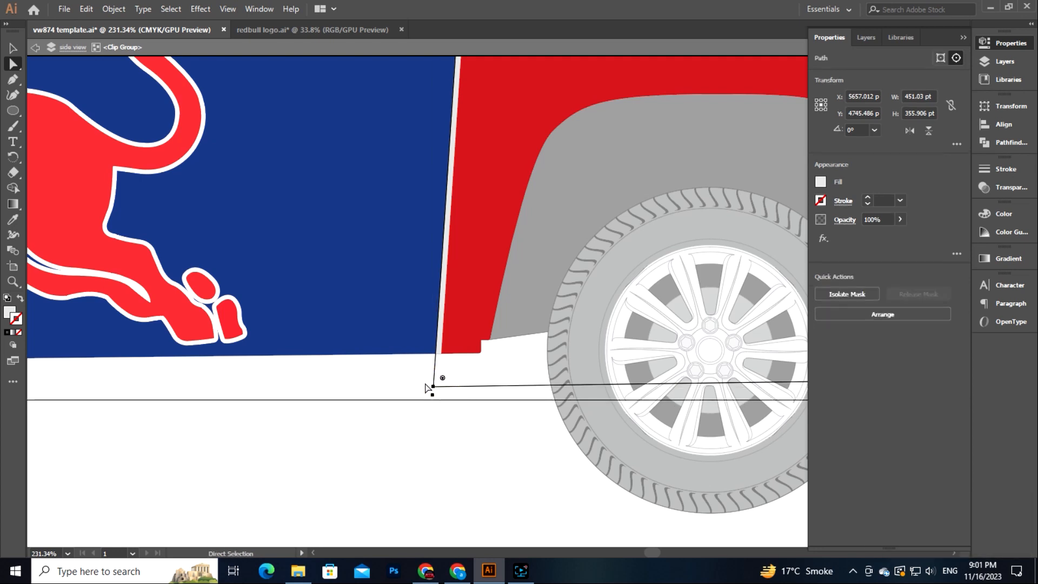
{"action": "left_click", "coordinate": [433, 386]}
{"action": "left_click_drag", "start_coordinate": [439, 388], "coordinate": [374, 384]}
{"action": "left_click", "coordinate": [445, 343]}
{"action": "left_click", "coordinate": [439, 387]}
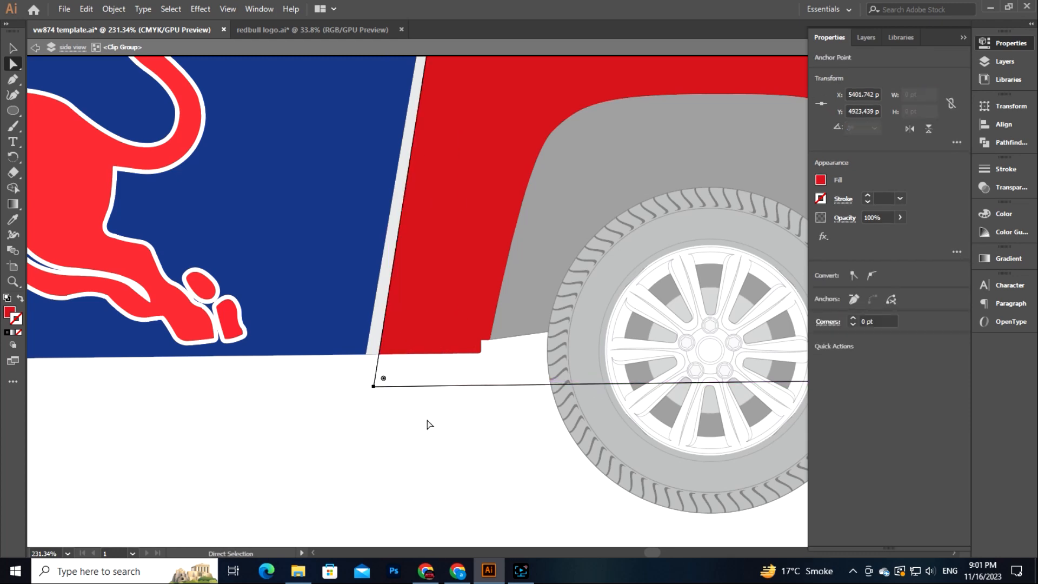
{"action": "key", "text": "z"}
{"action": "left_click_drag", "start_coordinate": [463, 387], "coordinate": [344, 333]}
{"action": "left_click", "coordinate": [12, 48]}
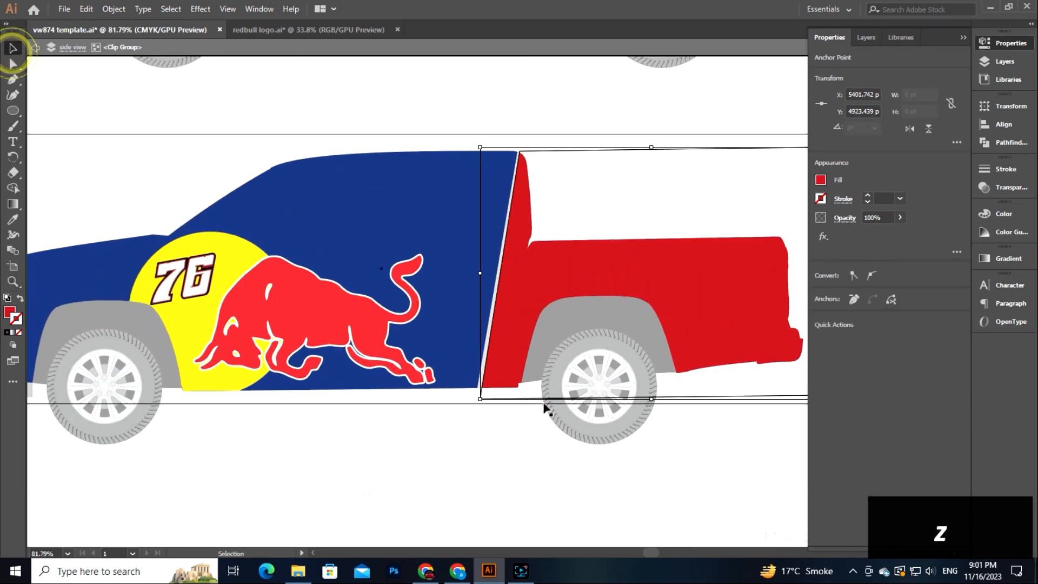
{"action": "double_click", "coordinate": [655, 468]}
Check the whole side view and the image files in the Redbull pickup truck folder.
{"action": "key", "text": "space"}
{"action": "left_click_drag", "start_coordinate": [655, 469], "coordinate": [385, 404]}
{"action": "key", "text": "z"}
{"action": "left_click_drag", "start_coordinate": [516, 410], "coordinate": [353, 389]}
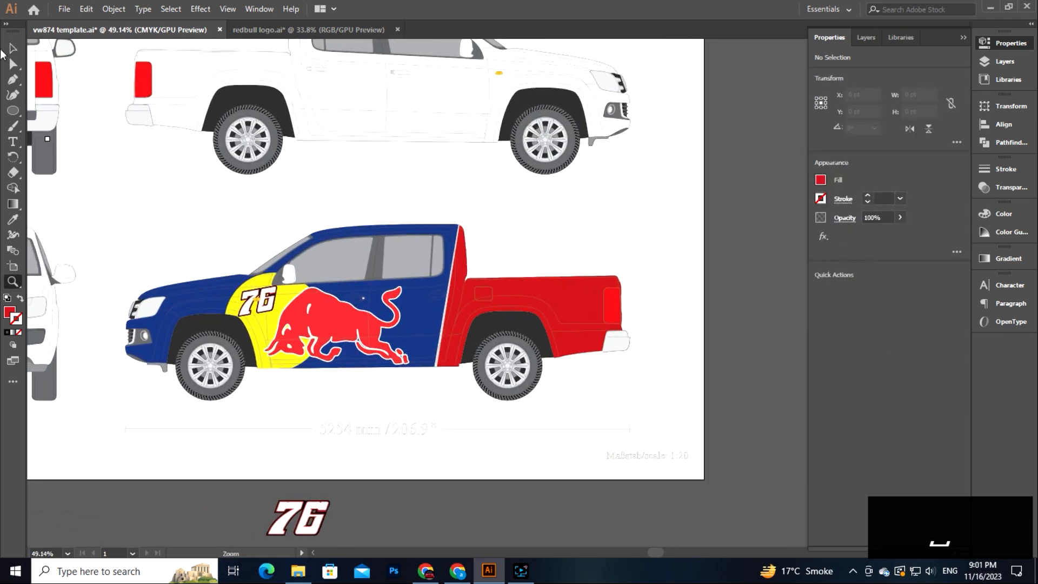
{"action": "key", "text": "v"}
{"action": "left_click", "coordinate": [298, 570]}
{"action": "left_click", "coordinate": [434, 469]}
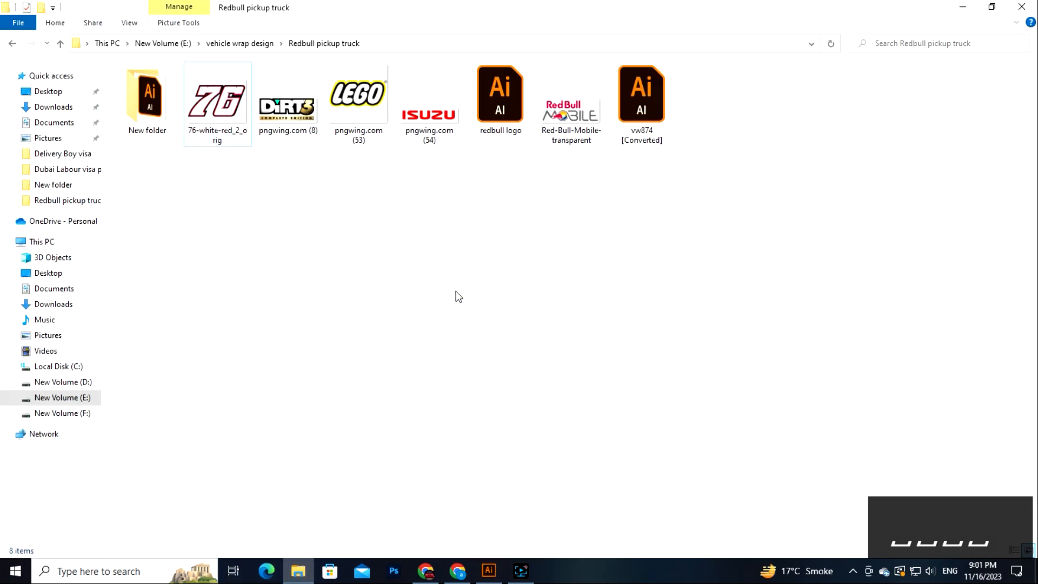
{"action": "left_click", "coordinate": [489, 571]}
Isolate the clipping mask, shrink the bull to about 310 × 166 pt, nudge it up, and leave isolation.
{"action": "key", "text": "z"}
{"action": "left_click_drag", "start_coordinate": [366, 266], "coordinate": [533, 301]}
{"action": "left_click", "coordinate": [13, 48]}
{"action": "right_click", "coordinate": [333, 253]}
{"action": "left_click", "coordinate": [401, 346]}
{"action": "left_click", "coordinate": [357, 249]}
{"action": "left_click_drag", "start_coordinate": [331, 176], "coordinate": [333, 187]}
{"action": "key", "text": "Up"}
{"action": "key", "text": "Up"}
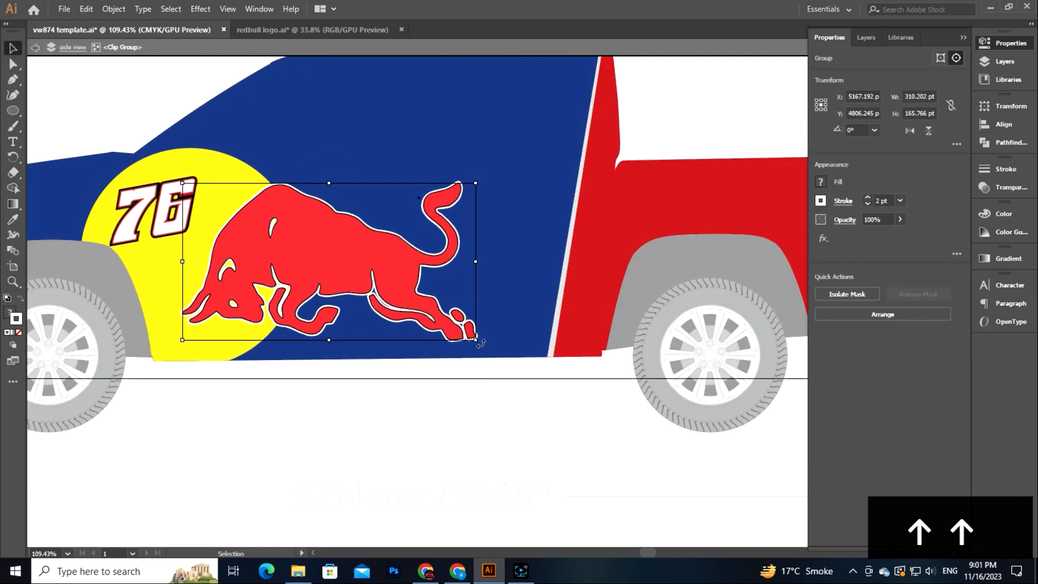
{"action": "key", "text": "Up"}
{"action": "key", "text": "Up"}
{"action": "double_click", "coordinate": [567, 446]}
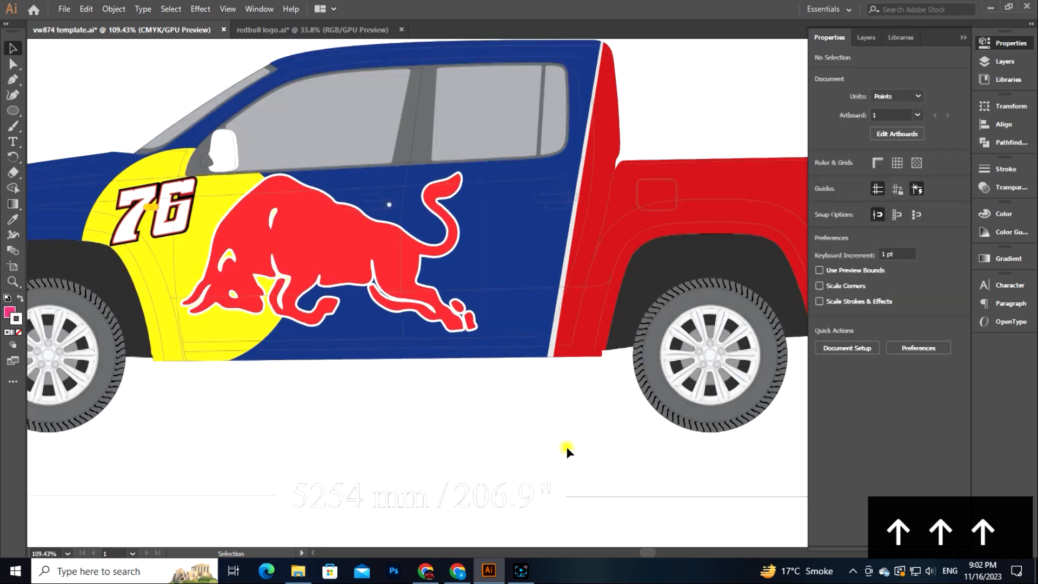
Bring the DiRT 3 image from File Explorer into the template, size it to about 242 × 105 pt beside the loose 76, and embed it.
{"action": "key", "text": "z"}
{"action": "left_click_drag", "start_coordinate": [567, 435], "coordinate": [514, 424]}
{"action": "left_click_drag", "start_coordinate": [514, 424], "coordinate": [459, 422]}
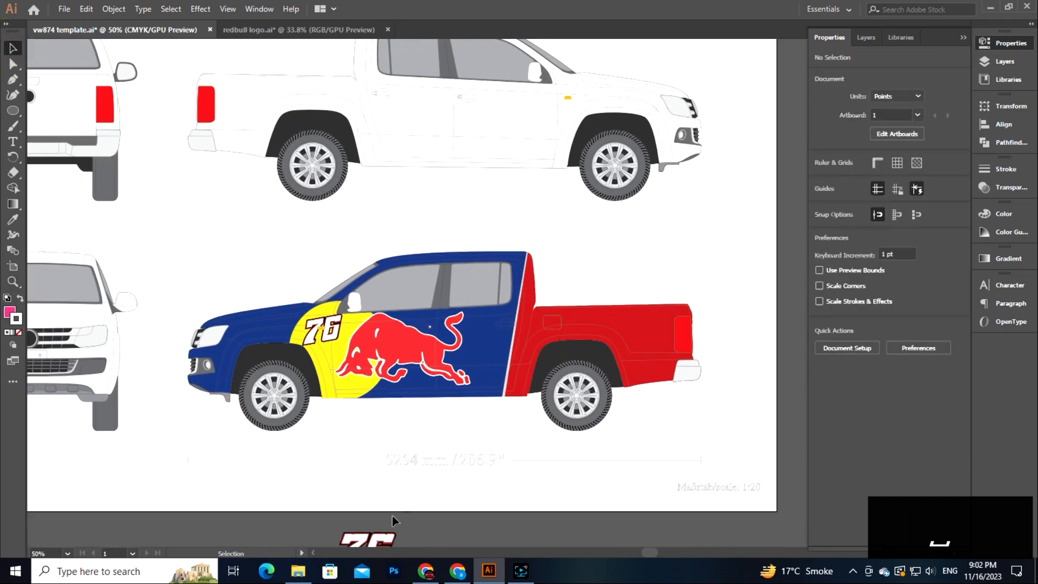
{"action": "left_click", "coordinate": [301, 571]}
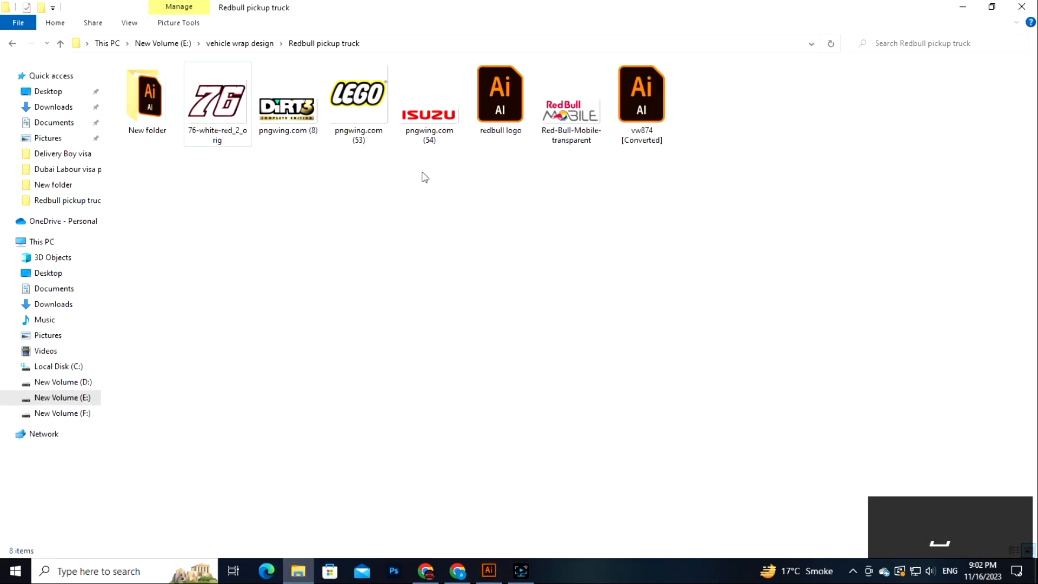
{"action": "left_click", "coordinate": [281, 126]}
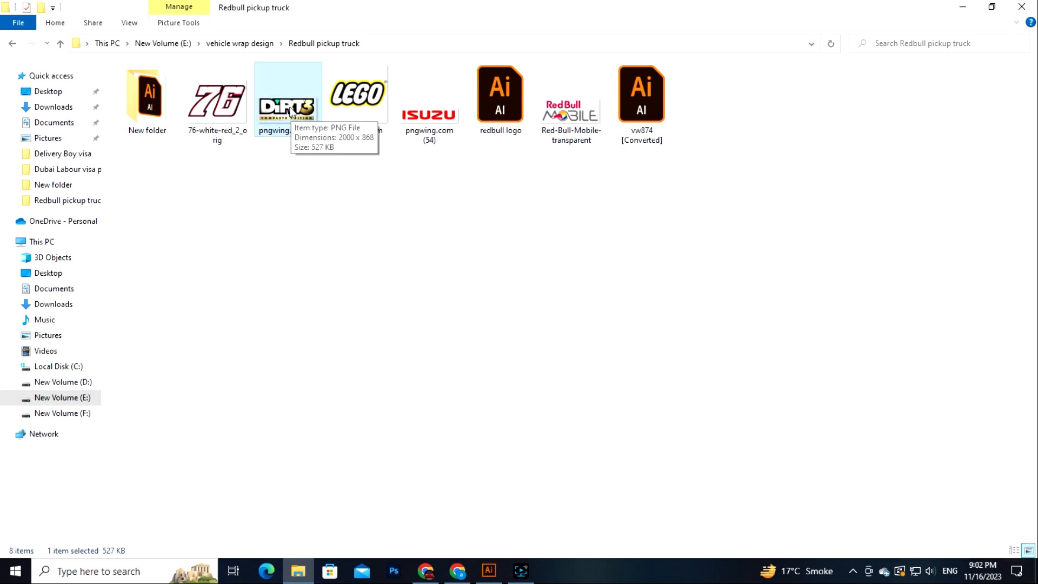
{"action": "left_click_drag", "start_coordinate": [491, 568], "coordinate": [560, 430]}
{"action": "left_click_drag", "start_coordinate": [493, 438], "coordinate": [486, 436]}
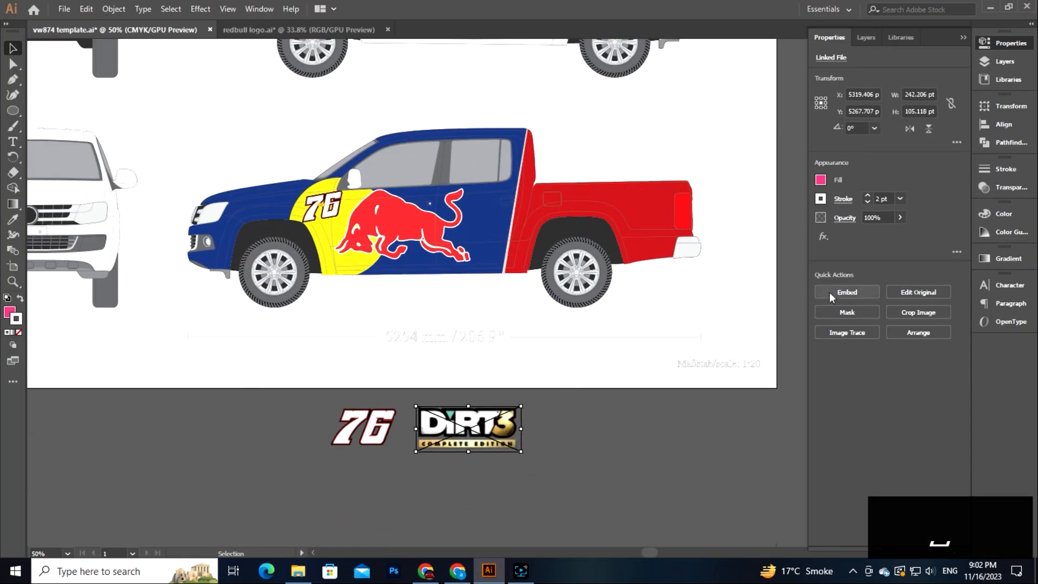
Isolate the side view's clipping mask and paste the DiRT 3 logo into it.
{"action": "key", "text": "z"}
{"action": "left_click_drag", "start_coordinate": [543, 225], "coordinate": [595, 271]}
{"action": "left_click_drag", "start_coordinate": [595, 271], "coordinate": [466, 289]}
{"action": "left_click", "coordinate": [13, 49]}
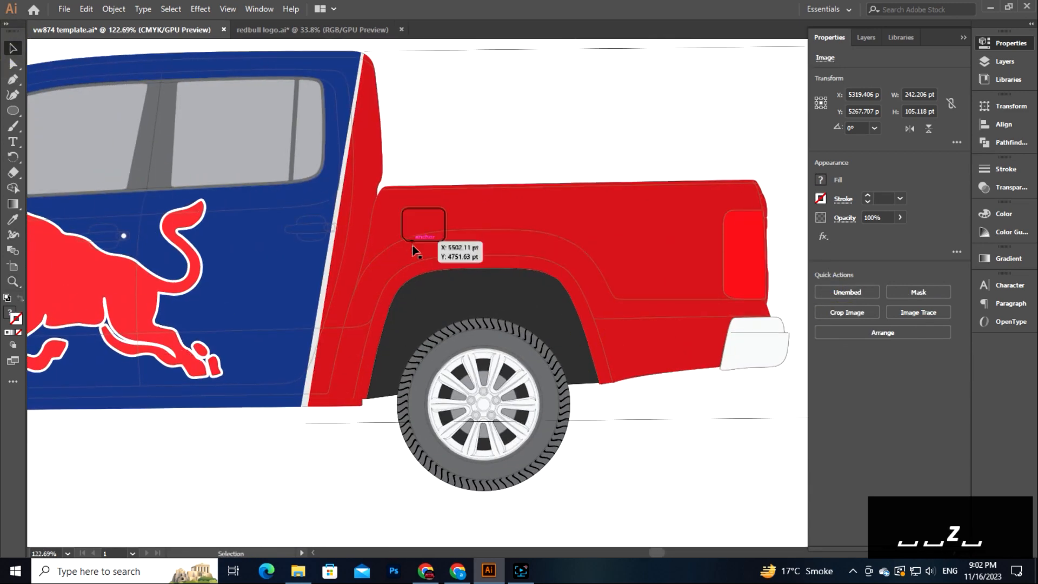
{"action": "left_click", "coordinate": [414, 248]}
{"action": "right_click", "coordinate": [415, 249]}
{"action": "left_click", "coordinate": [468, 347]}
{"action": "left_click_drag", "start_coordinate": [467, 347], "coordinate": [413, 393]}
{"action": "key", "text": "ctrl+v"}
Size the DiRT 3 logo to about 122 × 53 pt on the red panel above the rear wheel, and nudge it right.
{"action": "left_click_drag", "start_coordinate": [496, 233], "coordinate": [499, 250]}
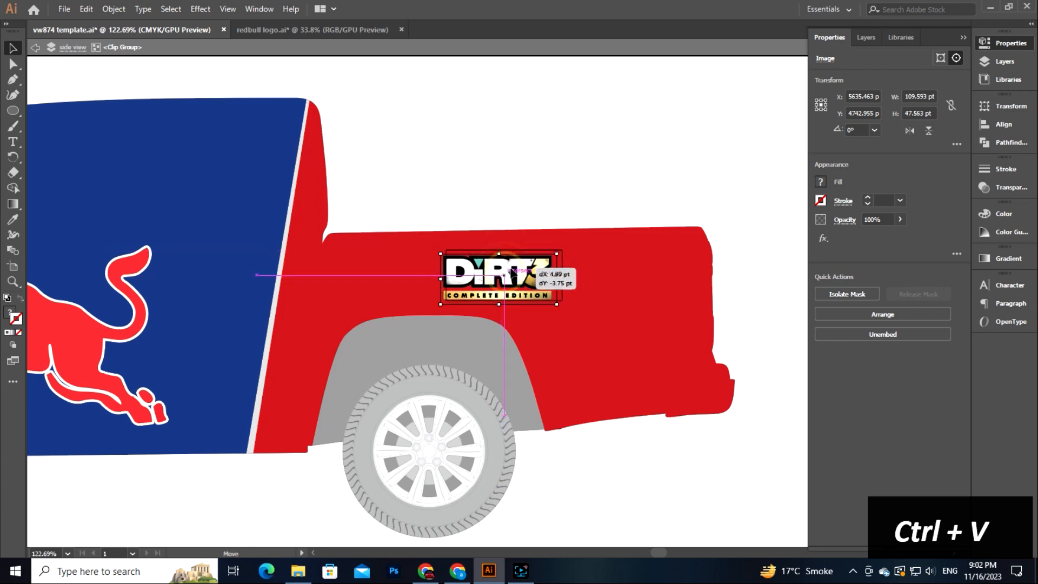
{"action": "mouse_move", "coordinate": [566, 306]}
{"action": "left_mouse_down"}
{"action": "mouse_move", "coordinate": [562, 296]}
{"action": "mouse_move", "coordinate": [569, 304]}
{"action": "left_mouse_up"}
{"action": "key", "text": "Right"}
{"action": "key", "text": "Right"}
{"action": "key", "text": "Right"}
{"action": "key", "text": "Right"}
{"action": "key", "text": "Right"}
{"action": "key", "text": "Right"}
{"action": "key", "text": "Right"}
{"action": "key", "text": "Right"}
{"action": "key", "text": "Right"}
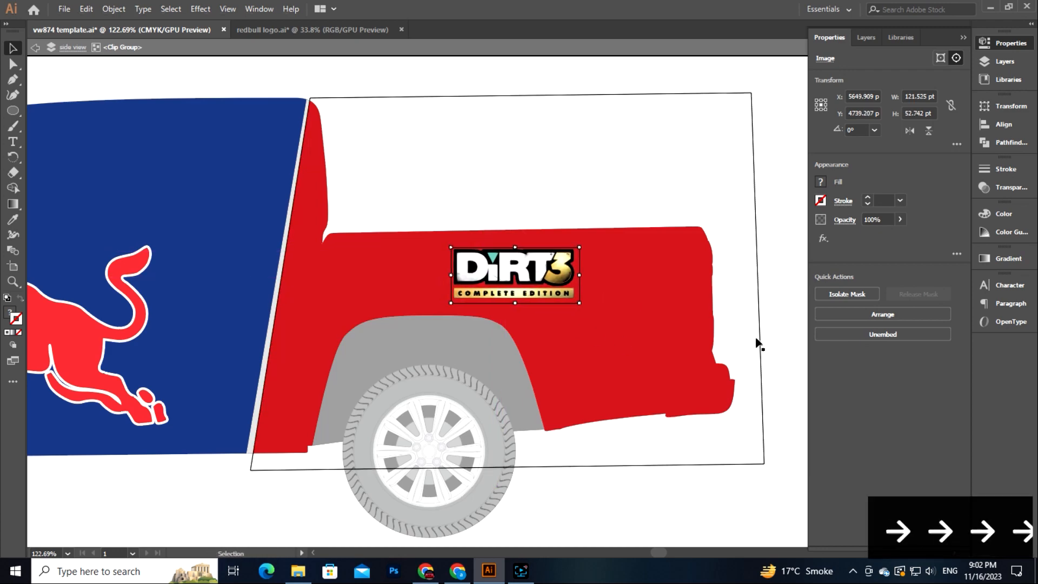
{"action": "left_click", "coordinate": [755, 341]}
Bring the Red-Bull-Mobile-transparent image from File Explorer into the template and embed it.
{"action": "left_click_drag", "start_coordinate": [735, 507], "coordinate": [682, 405]}
{"action": "left_click", "coordinate": [298, 570]}
{"action": "left_click", "coordinate": [495, 292]}
{"action": "left_click_drag", "start_coordinate": [563, 120], "coordinate": [325, 198]}
{"action": "key", "text": "z"}
{"action": "left_click", "coordinate": [16, 48]}
{"action": "left_click", "coordinate": [837, 290]}
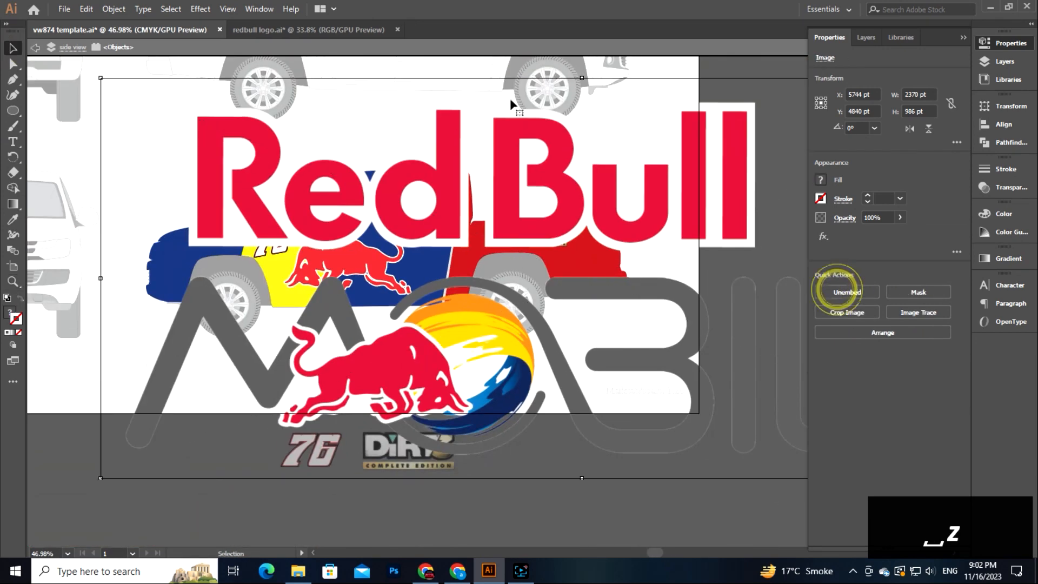
Shrink the Red Bull Mobile logo to about 87 × 40 pt, rotate it 2.7°, and place it on the red panel behind the rear wheel.
{"action": "left_click_drag", "start_coordinate": [582, 78], "coordinate": [484, 269]}
{"action": "key", "text": "z"}
{"action": "left_click_drag", "start_coordinate": [484, 269], "coordinate": [645, 369]}
{"action": "left_click", "coordinate": [13, 48]}
{"action": "left_click_drag", "start_coordinate": [547, 360], "coordinate": [540, 347]}
{"action": "left_click_drag", "start_coordinate": [625, 350], "coordinate": [578, 332]}
{"action": "left_click_drag", "start_coordinate": [494, 320], "coordinate": [522, 324]}
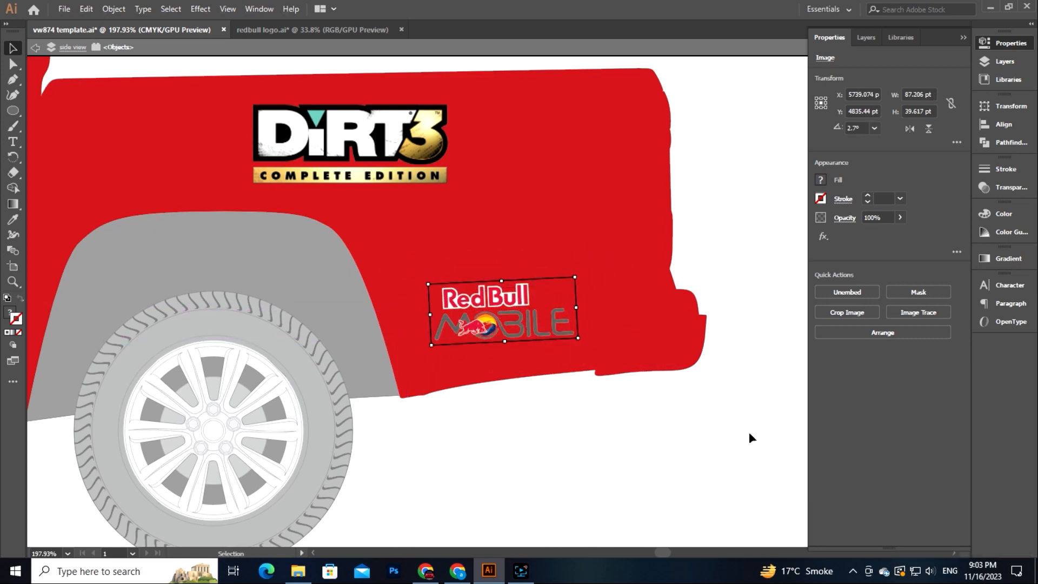
Leave isolation, enlarge the Red Bull Mobile logo to about 121 × 55 pt, and nudge it up and left.
{"action": "double_click", "coordinate": [749, 431]}
{"action": "left_click", "coordinate": [523, 332]}
{"action": "right_click", "coordinate": [523, 327]}
{"action": "left_click", "coordinate": [512, 255]}
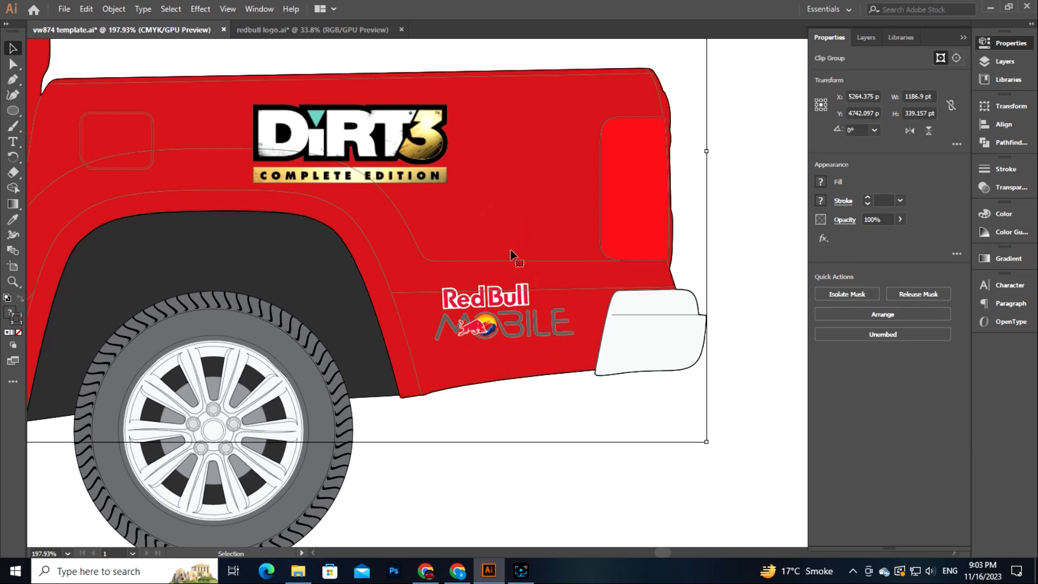
{"action": "left_click", "coordinate": [522, 328]}
{"action": "left_click_drag", "start_coordinate": [587, 345], "coordinate": [587, 344]}
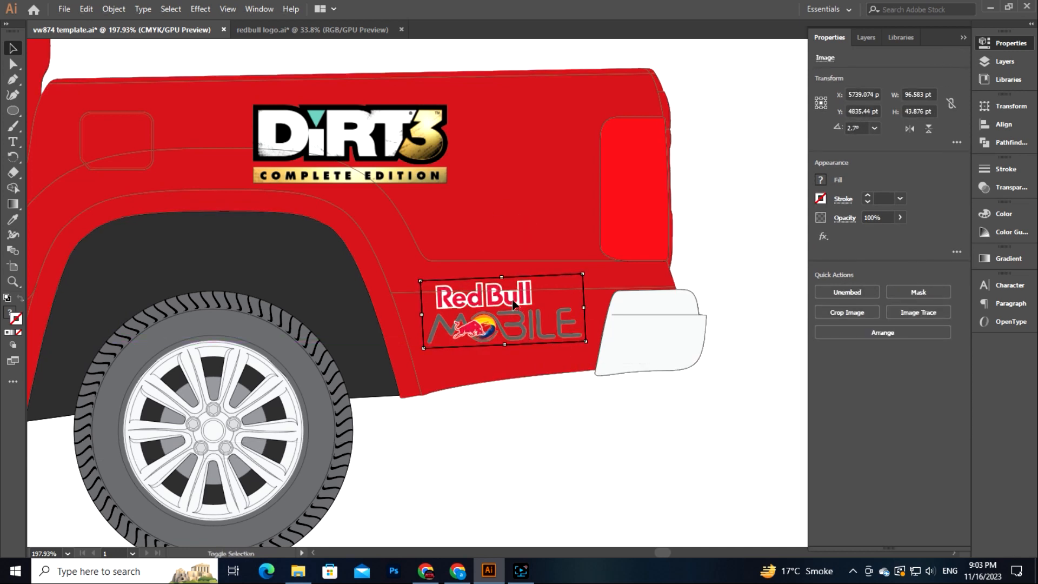
{"action": "key", "text": "shift+Up"}
{"action": "key", "text": "shift+Up"}
{"action": "left_click_drag", "start_coordinate": [586, 308], "coordinate": [606, 314]}
{"action": "key", "text": "Left"}
{"action": "key", "text": "Left"}
{"action": "left_click", "coordinate": [747, 407]}
Cut the Red Bull Mobile logo, paste it in front inside the isolated clipping mask, and leave isolation.
{"action": "key", "text": "z"}
{"action": "left_click_drag", "start_coordinate": [746, 410], "coordinate": [492, 514]}
{"action": "left_click", "coordinate": [14, 47]}
{"action": "left_click", "coordinate": [674, 328]}
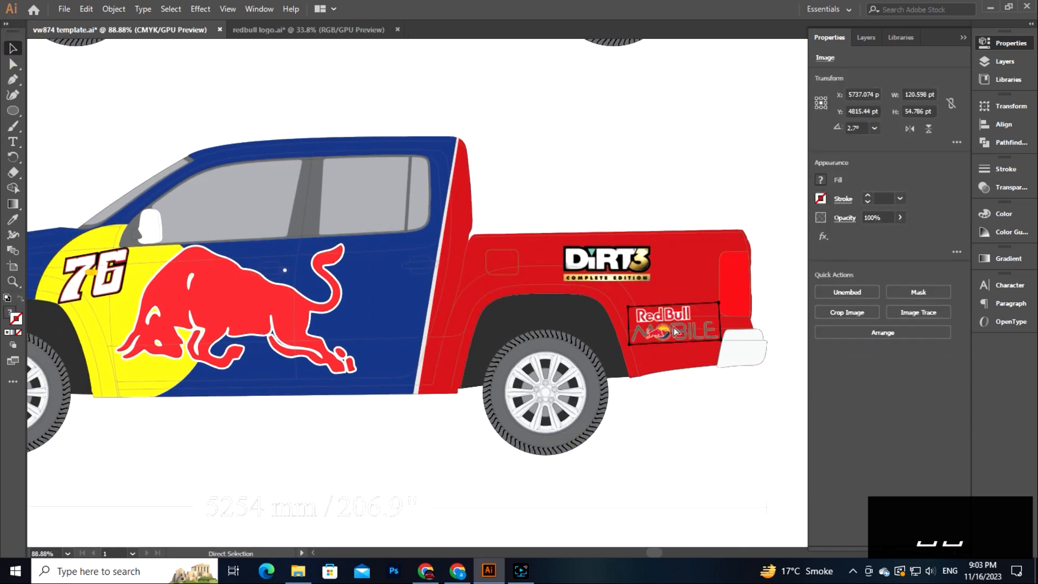
{"action": "key", "text": "ctrl+x"}
{"action": "right_click", "coordinate": [638, 271]}
{"action": "left_click", "coordinate": [689, 363]}
{"action": "key", "text": "ctrl+f"}
{"action": "double_click", "coordinate": [737, 460]}
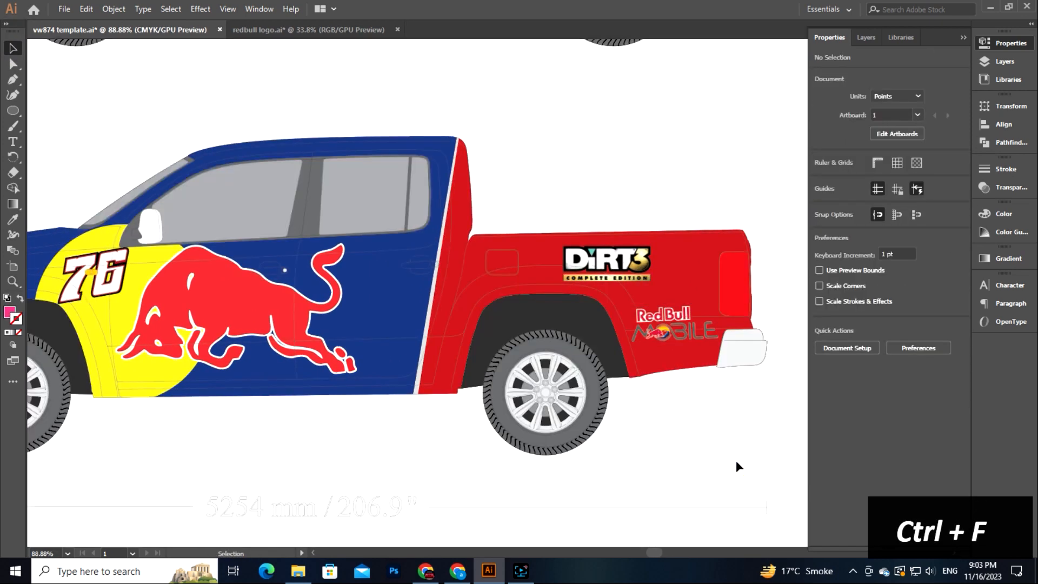
Bring the LEGO image from File Explorer into the template, shrink it to about 92 × 92 pt below the artboard, and embed it.
{"action": "key", "text": "space"}
{"action": "left_click_drag", "start_coordinate": [598, 462], "coordinate": [598, 397]}
{"action": "key", "text": "space"}
{"action": "left_click_drag", "start_coordinate": [252, 352], "coordinate": [367, 294]}
{"action": "left_click", "coordinate": [298, 570]}
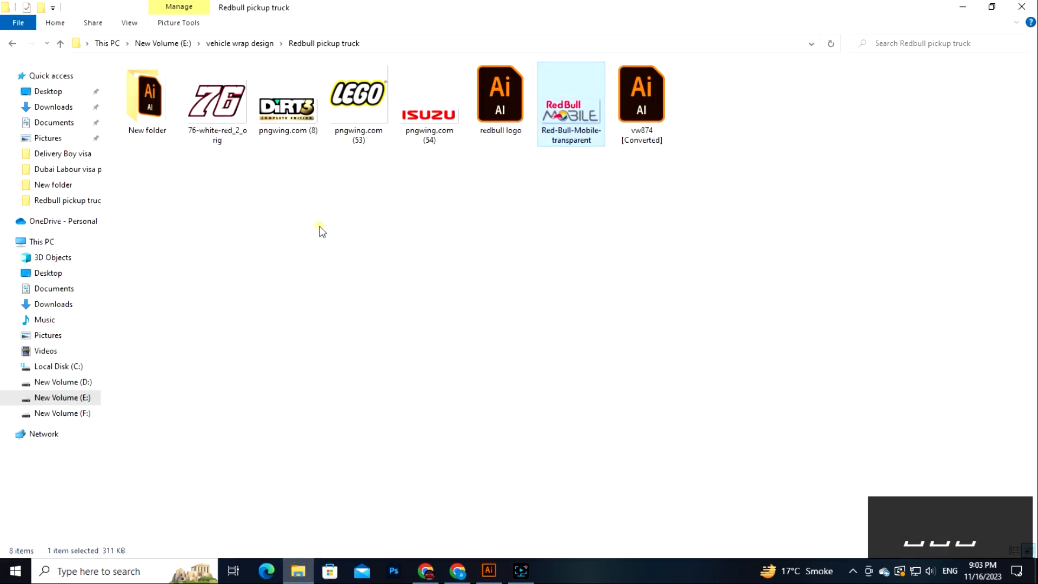
{"action": "left_click_drag", "start_coordinate": [359, 93], "coordinate": [340, 358]}
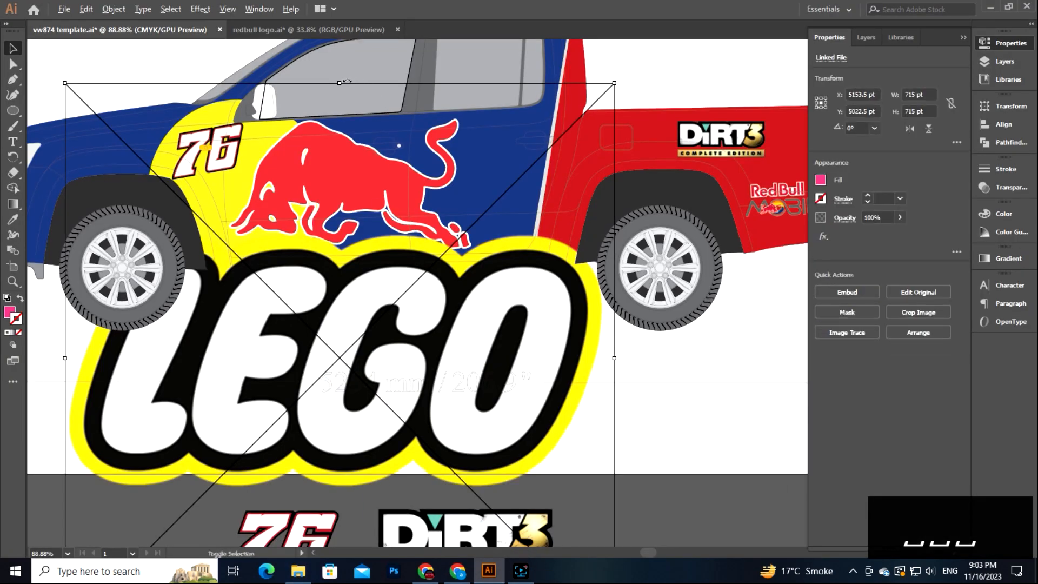
{"action": "left_click_drag", "start_coordinate": [613, 84], "coordinate": [375, 322]}
{"action": "key", "text": "space"}
{"action": "left_click_drag", "start_coordinate": [341, 360], "coordinate": [304, 382]}
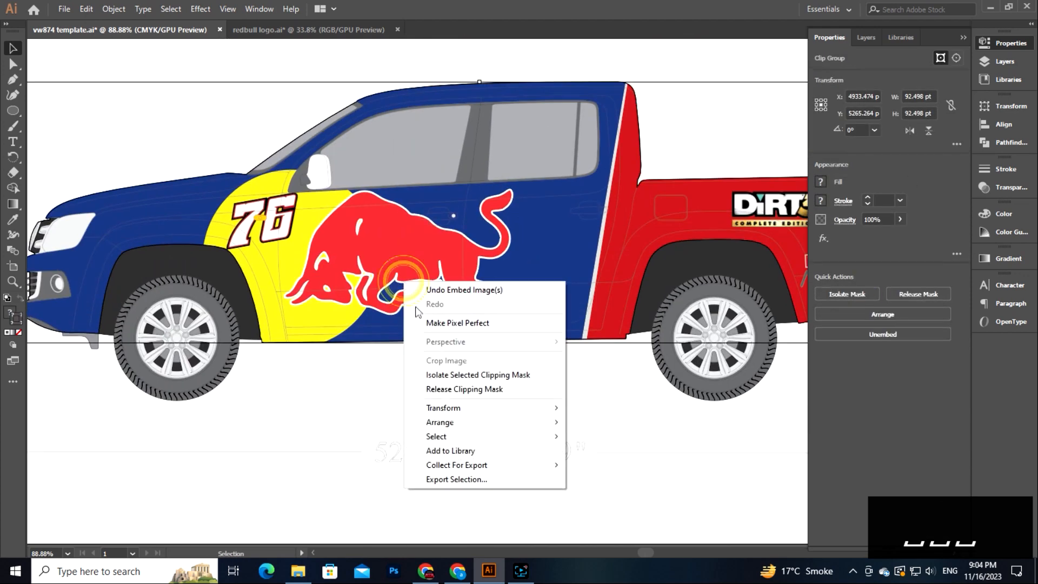
Isolate the side view's clipping mask and paste the LEGO logo into it.
{"action": "left_click", "coordinate": [498, 373]}
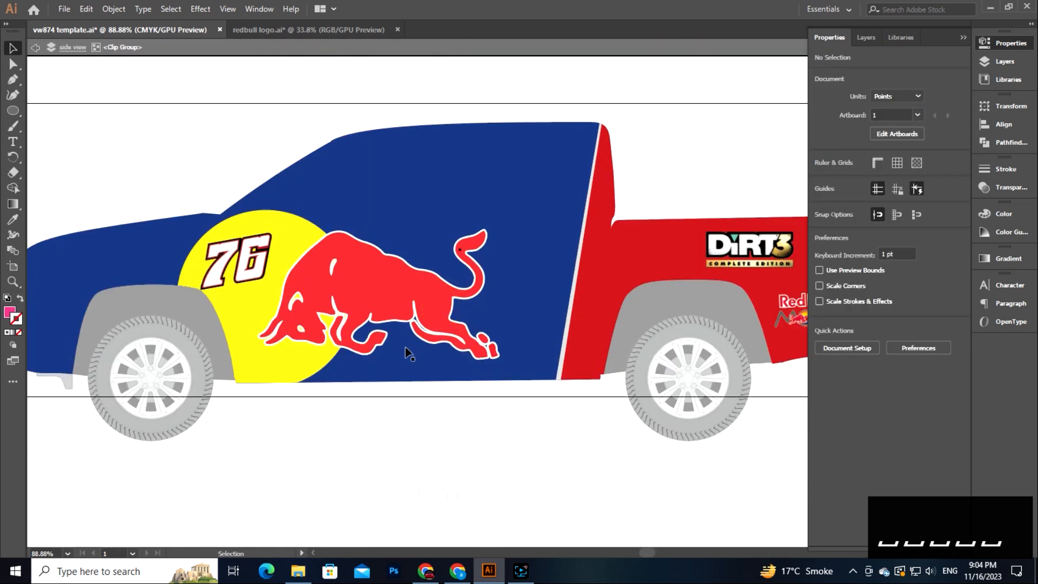
{"action": "left_click", "coordinate": [413, 387], "text": "ctrl"}
{"action": "left_click", "coordinate": [12, 49]}
{"action": "key", "text": "ctrl+v"}
{"action": "key", "text": "ctrl+z"}
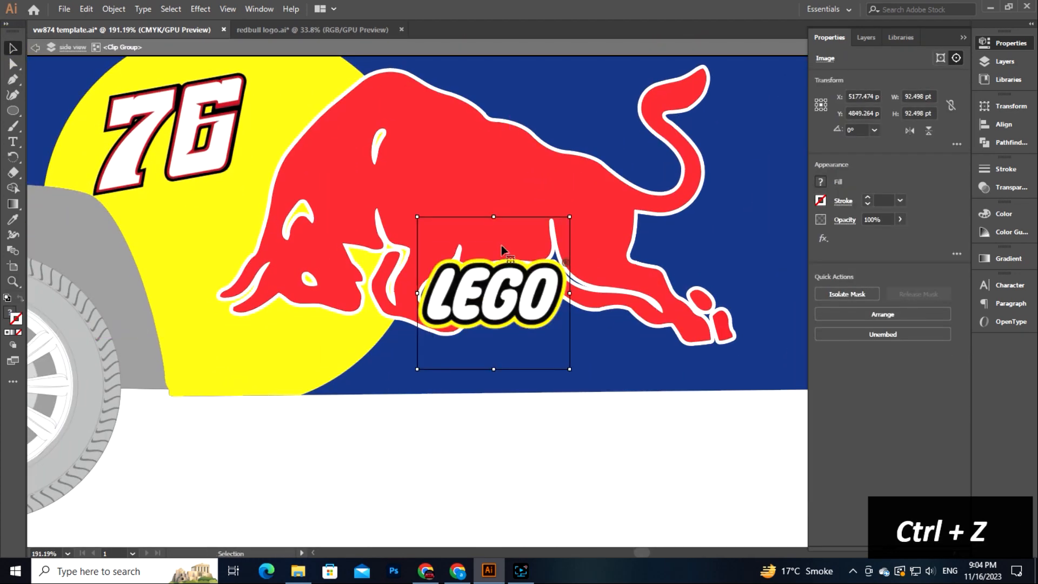
Shrink the LEGO logo to about 51 × 51 pt, place it on the blue door below the bull, nudge it up, and leave isolation.
{"action": "left_click_drag", "start_coordinate": [496, 300], "coordinate": [530, 373]}
{"action": "key", "text": "Up"}
{"action": "key", "text": "Up"}
{"action": "key", "text": "Up"}
{"action": "key", "text": "Up"}
{"action": "key", "text": "Up"}
{"action": "key", "text": "Up"}
{"action": "double_click", "coordinate": [536, 450]}
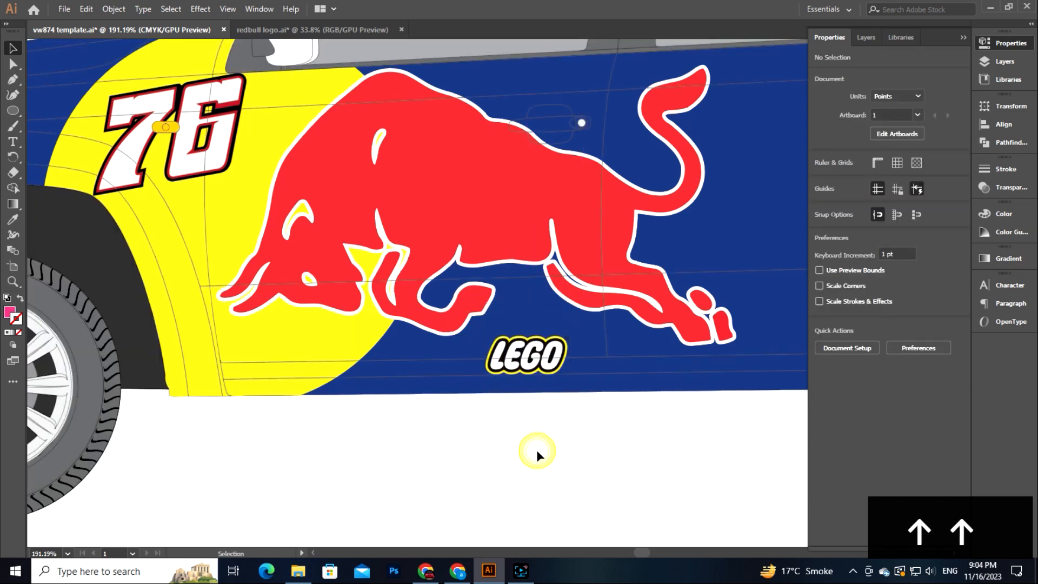
Isolate the clipping mask again and nudge the LEGO logo slightly down.
{"action": "left_click_drag", "start_coordinate": [654, 447], "coordinate": [517, 438]}
{"action": "right_click", "coordinate": [401, 349]}
{"action": "right_click", "coordinate": [642, 215]}
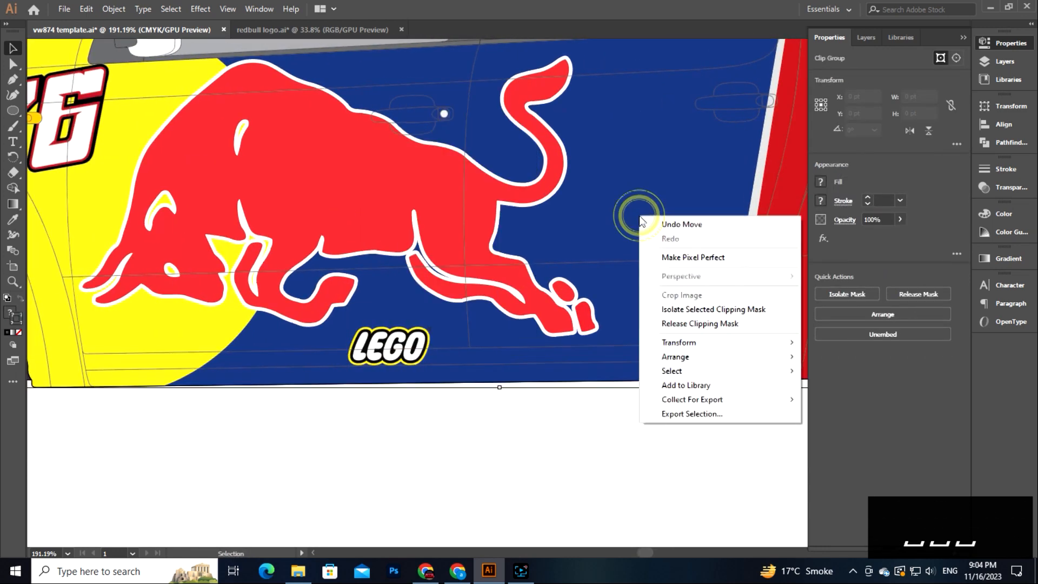
{"action": "left_click", "coordinate": [692, 309]}
{"action": "left_click", "coordinate": [393, 346]}
{"action": "key", "text": "Down"}
{"action": "key", "text": "Down"}
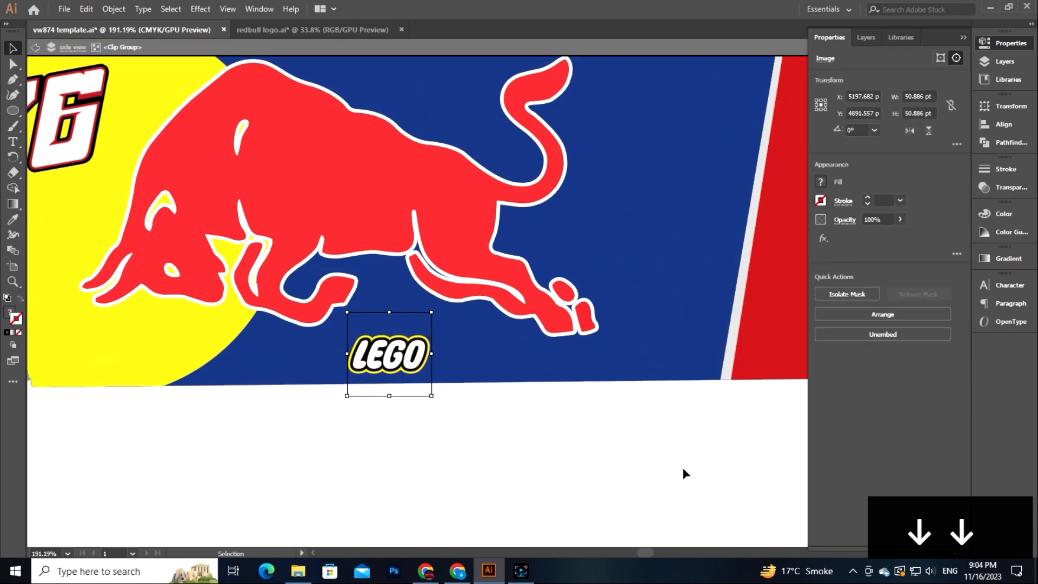
Shrink the LEGO logo to about 45 × 45 pt and leave the side view's isolation.
{"action": "left_click_drag", "start_coordinate": [432, 398], "coordinate": [431, 396]}
{"action": "double_click", "coordinate": [588, 486]}
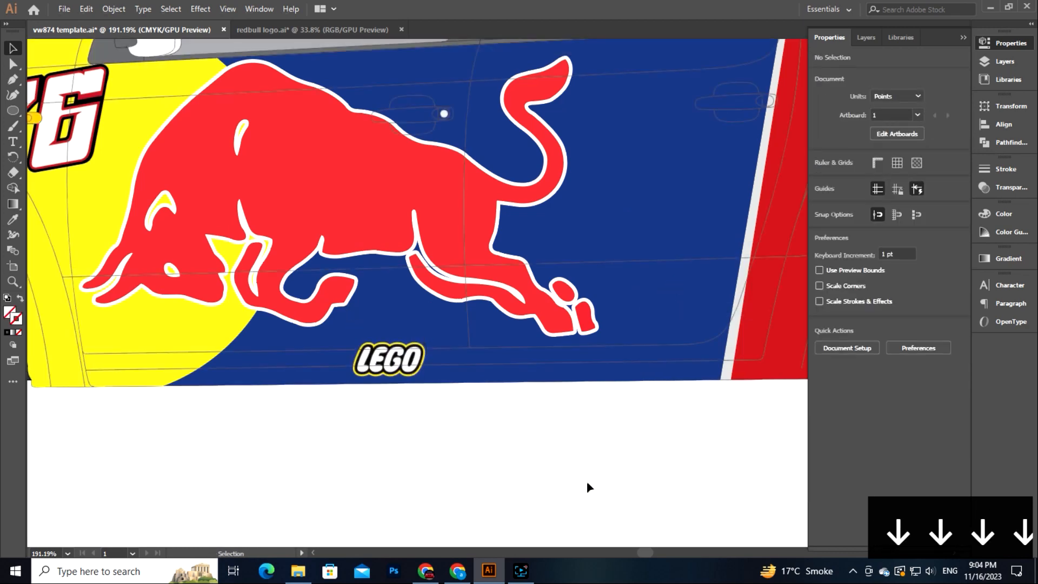
Bring the ISUZU logo from File Explorer into the template, shrink it below the artboard, embed it and copy it.
{"action": "left_click", "coordinate": [299, 573]}
{"action": "left_click_drag", "start_coordinate": [429, 120], "coordinate": [489, 498]}
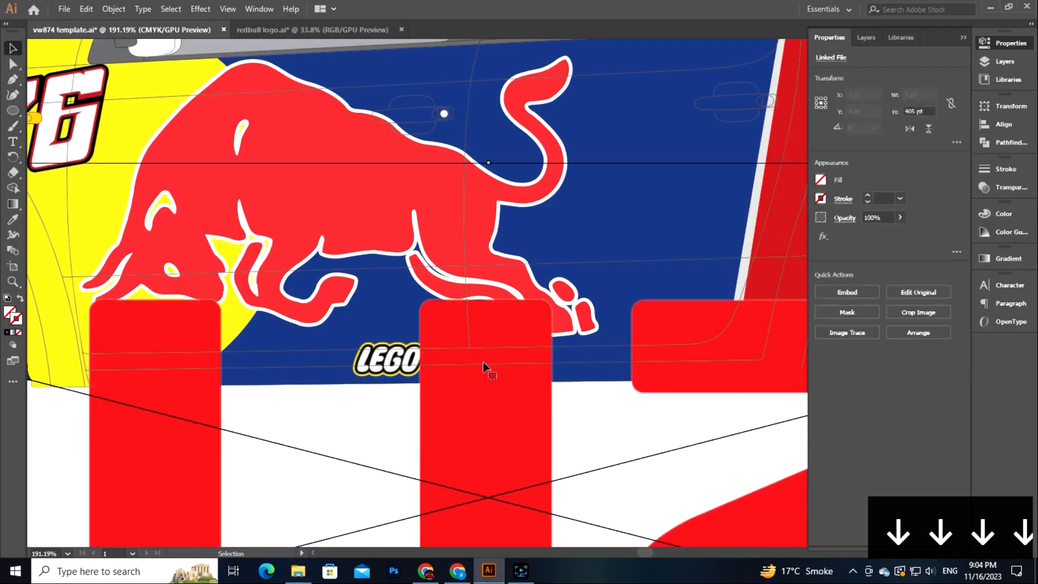
{"action": "left_click_drag", "start_coordinate": [489, 165], "coordinate": [489, 494]}
{"action": "left_click_drag", "start_coordinate": [517, 479], "coordinate": [525, 281]}
{"action": "left_click_drag", "start_coordinate": [524, 306], "coordinate": [595, 341]}
{"action": "left_click_drag", "start_coordinate": [514, 315], "coordinate": [507, 498]}
{"action": "left_click_drag", "start_coordinate": [507, 498], "coordinate": [543, 108]}
{"action": "left_click_drag", "start_coordinate": [542, 98], "coordinate": [538, 500]}
{"action": "left_click", "coordinate": [854, 295]}
{"action": "key", "text": "ctrl+c"}
Paste the ISUZU logo into the side view's isolated clipping mask and place it beside the LEGO logo at about 79 × 20 pt.
{"action": "left_click_drag", "start_coordinate": [497, 218], "coordinate": [508, 546]}
{"action": "left_click_drag", "start_coordinate": [456, 216], "coordinate": [389, 499]}
{"action": "right_click", "coordinate": [294, 238]}
{"action": "left_click", "coordinate": [363, 325]}
{"action": "left_click_drag", "start_coordinate": [574, 456], "coordinate": [490, 340]}
{"action": "key", "text": "ctrl+v"}
{"action": "left_click_drag", "start_coordinate": [497, 272], "coordinate": [426, 329]}
{"action": "left_click", "coordinate": [422, 344]}
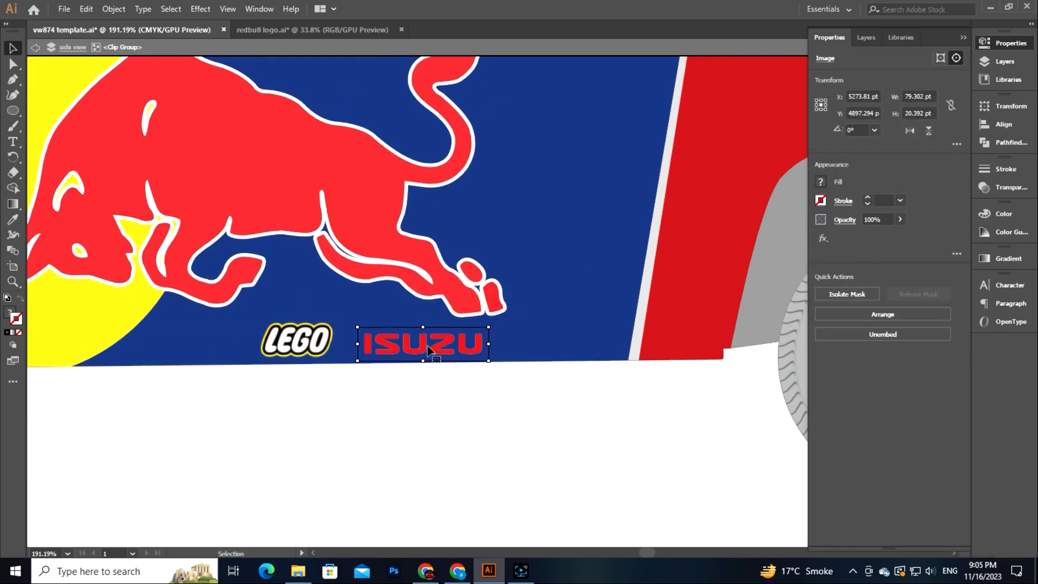
Close the gap between the LEGO and ISUZU logos, nudge LEGO slightly down, and leave isolation.
{"action": "left_click", "coordinate": [303, 340]}
{"action": "key", "text": "Left"}
{"action": "key", "text": "Down"}
{"action": "key", "text": "Right"}
{"action": "key", "text": "Right"}
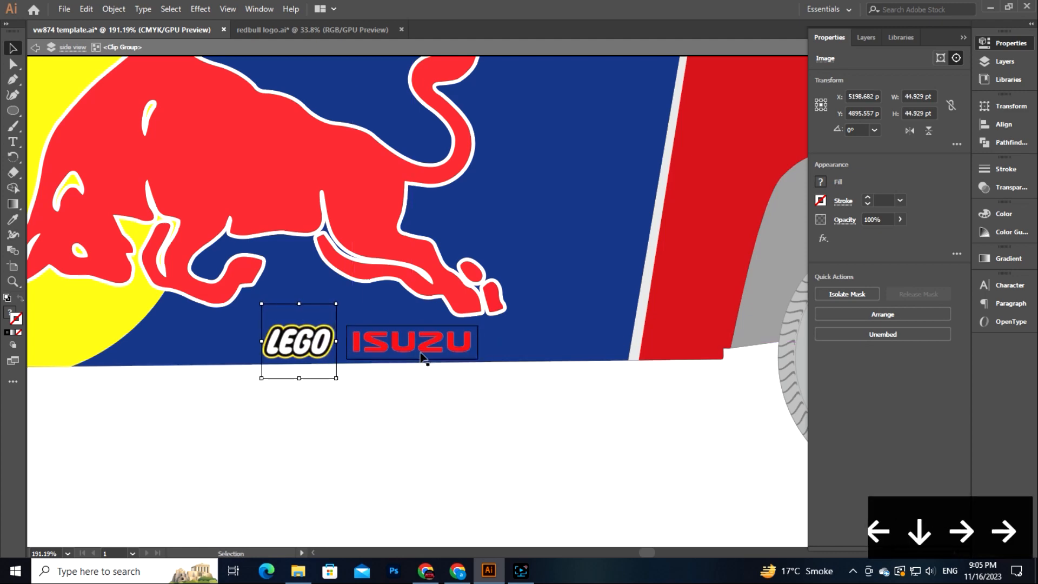
{"action": "left_click", "coordinate": [419, 344]}
{"action": "double_click", "coordinate": [505, 446]}
Check the placement of the logos across the whole side view and along the lower door edge.
{"action": "key", "text": "z"}
{"action": "left_click_drag", "start_coordinate": [593, 462], "coordinate": [458, 399]}
{"action": "key", "text": "space"}
{"action": "left_click", "coordinate": [14, 48]}
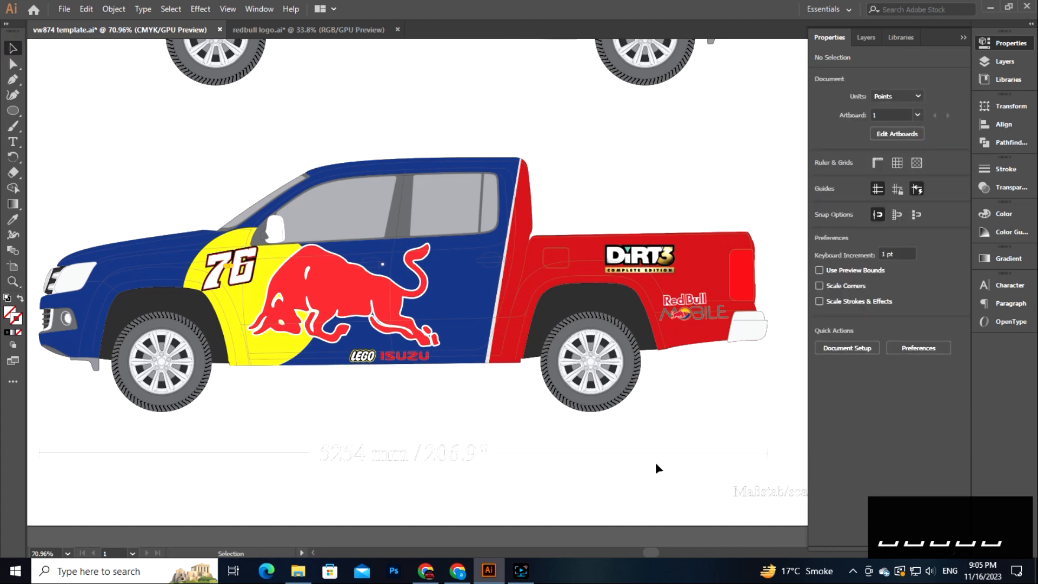
{"action": "key", "text": "space"}
{"action": "left_click_drag", "start_coordinate": [476, 368], "coordinate": [387, 331]}
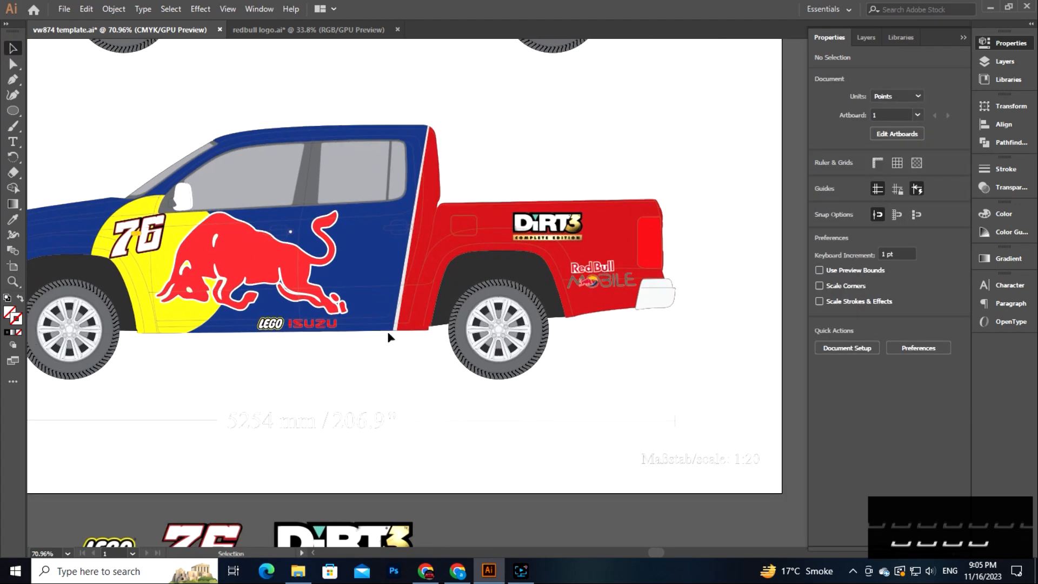
{"action": "key", "text": "z"}
{"action": "left_click_drag", "start_coordinate": [363, 261], "coordinate": [489, 292]}
{"action": "key", "text": "space"}
{"action": "left_click_drag", "start_coordinate": [378, 243], "coordinate": [437, 280]}
{"action": "key", "text": "space"}
{"action": "left_click_drag", "start_coordinate": [402, 416], "coordinate": [441, 236]}
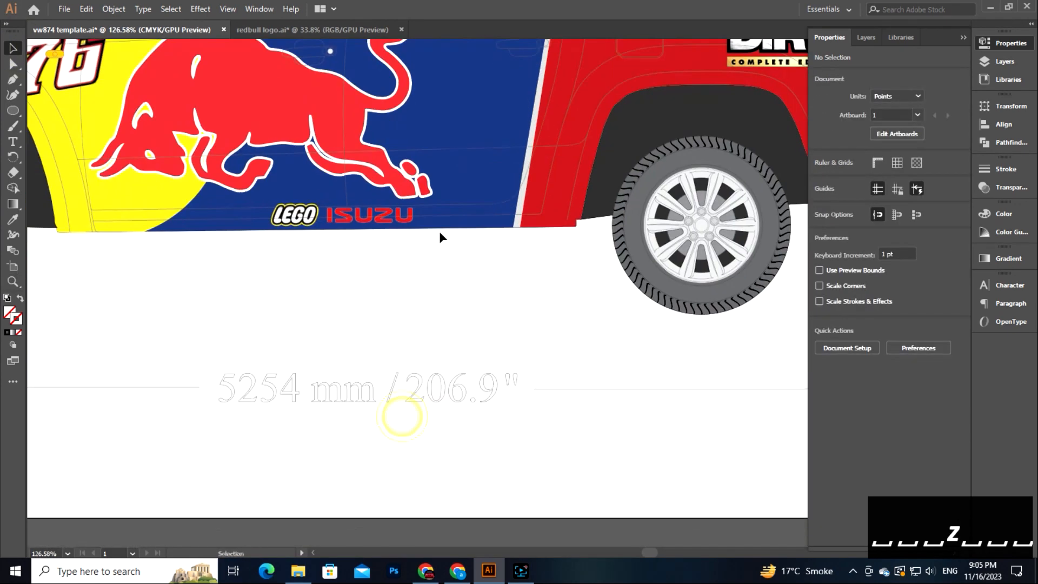
Add the text "DEATH RACING" below the side view and enlarge it to about 306 × 53 pt.
{"action": "key", "text": "t"}
{"action": "left_click", "coordinate": [354, 468]}
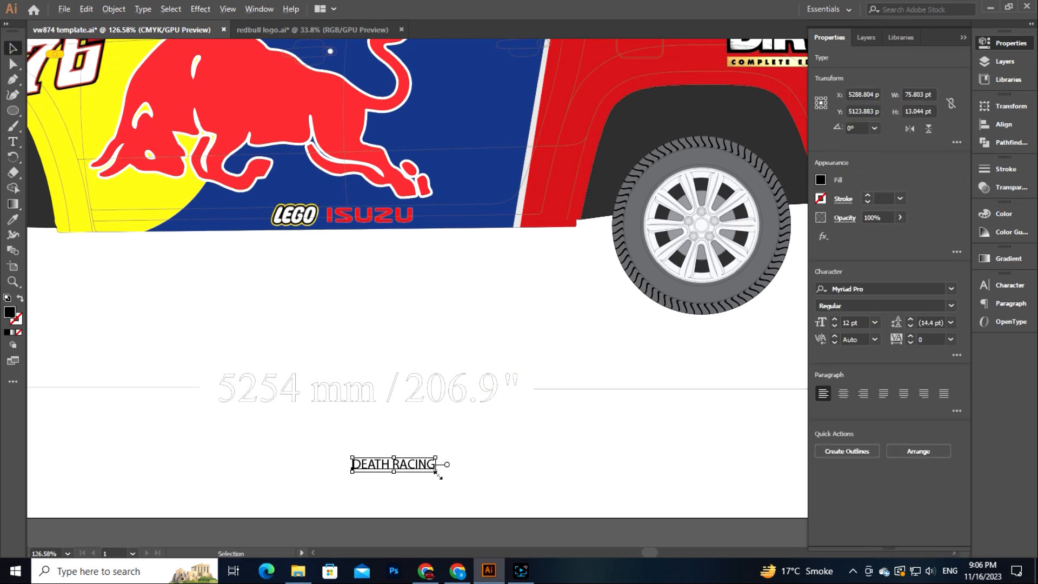
{"action": "left_click_drag", "start_coordinate": [440, 476], "coordinate": [551, 489]}
{"action": "key", "text": "space"}
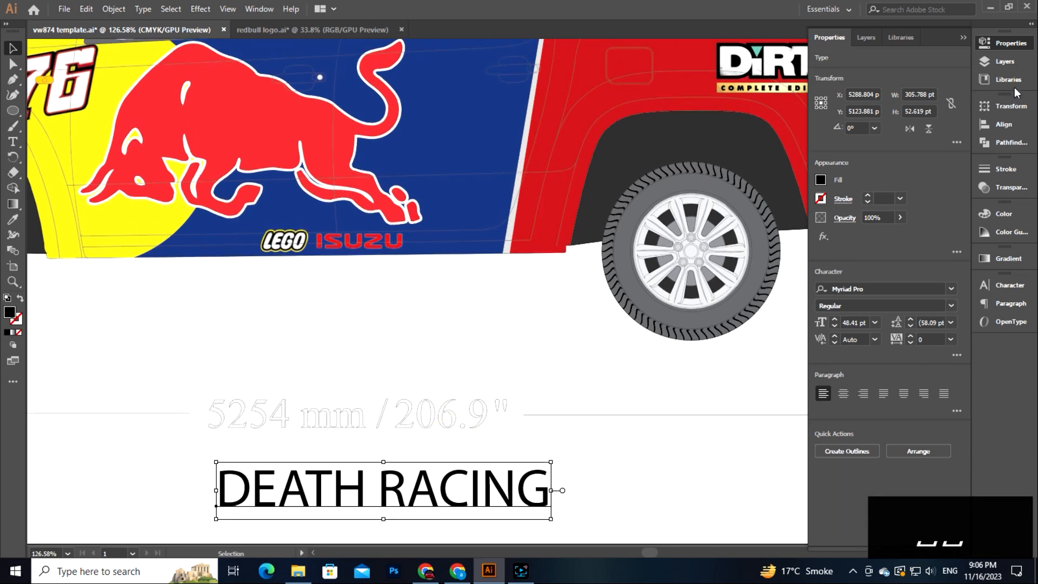
Reposition the DEATH RACING text beneath the dimension line and set its font to BankGothic Bold.
{"action": "left_click", "coordinate": [1010, 285]}
{"action": "left_click_drag", "start_coordinate": [489, 498], "coordinate": [424, 468]}
{"action": "left_click", "coordinate": [961, 299]}
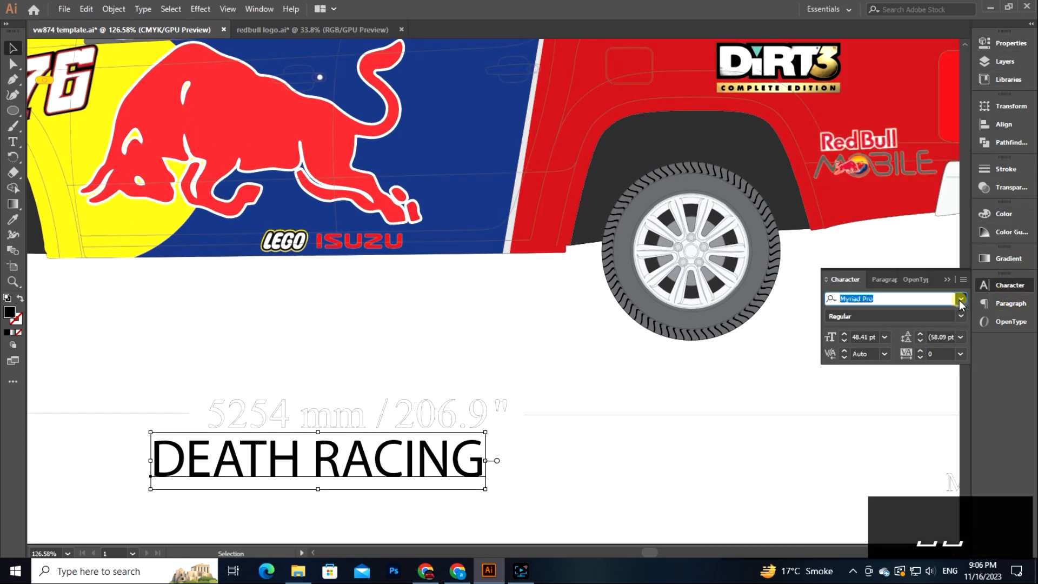
{"action": "left_click", "coordinate": [920, 383]}
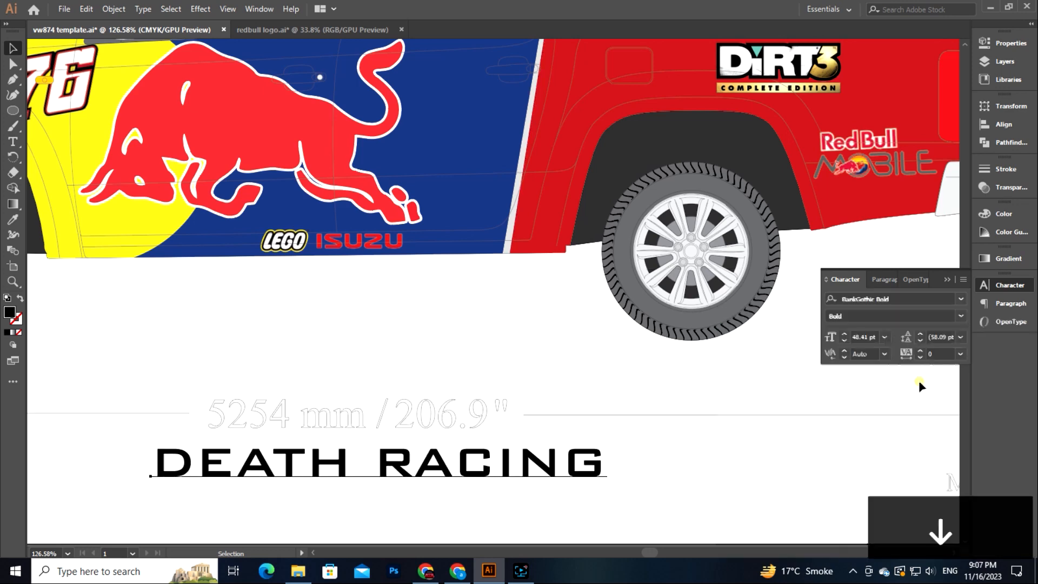
Copy the DEATH RACING text and paste it into the side view's isolated clipping mask.
{"action": "key", "text": "ctrl+c"}
{"action": "right_click", "coordinate": [492, 132]}
{"action": "left_click", "coordinate": [541, 213]}
{"action": "scroll", "coordinate": [475, 343], "scroll_direction": "up", "scroll_amount": 5}
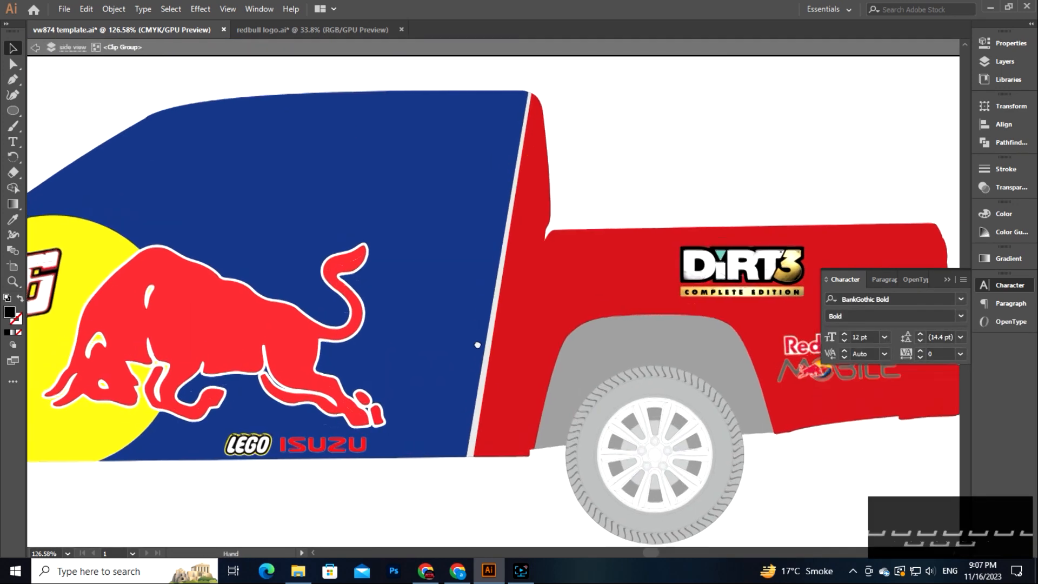
{"action": "key", "text": "ctrl+v"}
Scale the pasted DEATH RACING text to about 19 pt and fill it with white (FFFFFF).
{"action": "left_click_drag", "start_coordinate": [713, 322], "coordinate": [507, 198]}
{"action": "left_click_drag", "start_coordinate": [541, 72], "coordinate": [536, 215]}
{"action": "mouse_move", "coordinate": [478, 310]}
{"action": "left_mouse_down"}
{"action": "mouse_move", "coordinate": [483, 219]}
{"action": "mouse_move", "coordinate": [478, 311]}
{"action": "left_mouse_up"}
{"action": "left_click_drag", "start_coordinate": [356, 206], "coordinate": [346, 196]}
{"action": "left_click", "coordinate": [656, 204]}
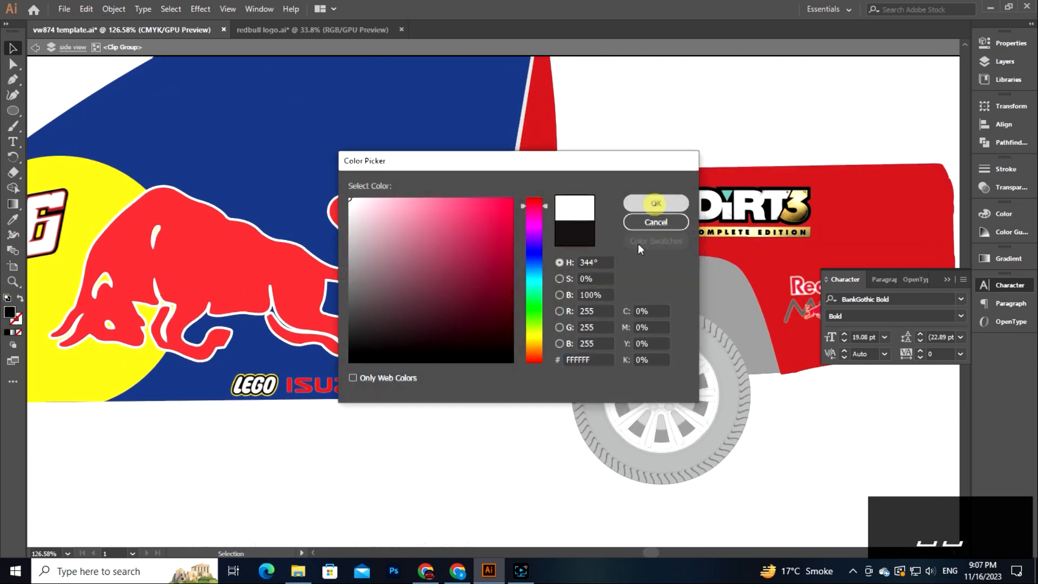
Fit the white DEATH RACING text upright along the slanted white stripe at about 20.5 pt and leave isolation.
{"action": "left_click_drag", "start_coordinate": [605, 222], "coordinate": [537, 244]}
{"action": "key", "text": "z"}
{"action": "left_click_drag", "start_coordinate": [408, 287], "coordinate": [506, 284]}
{"action": "left_click_drag", "start_coordinate": [458, 190], "coordinate": [457, 169]}
{"action": "left_click", "coordinate": [577, 97]}
{"action": "key", "text": "z"}
{"action": "left_click_drag", "start_coordinate": [697, 393], "coordinate": [600, 393]}
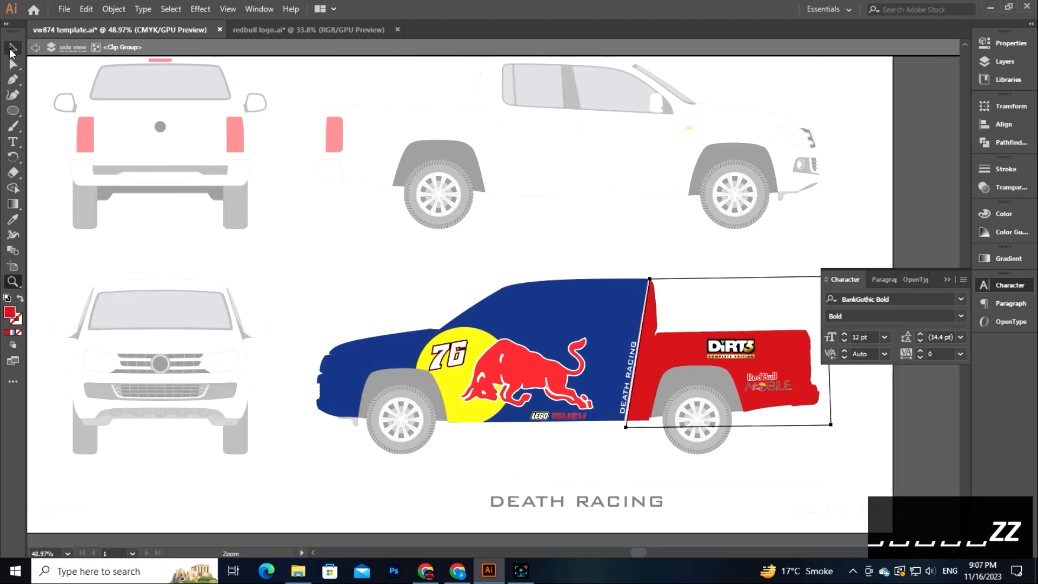
{"action": "left_click", "coordinate": [13, 48]}
{"action": "double_click", "coordinate": [910, 438]}
Isolate the side view's clipping mask again and enlarge the red bull slightly.
{"action": "left_click_drag", "start_coordinate": [769, 436], "coordinate": [587, 360]}
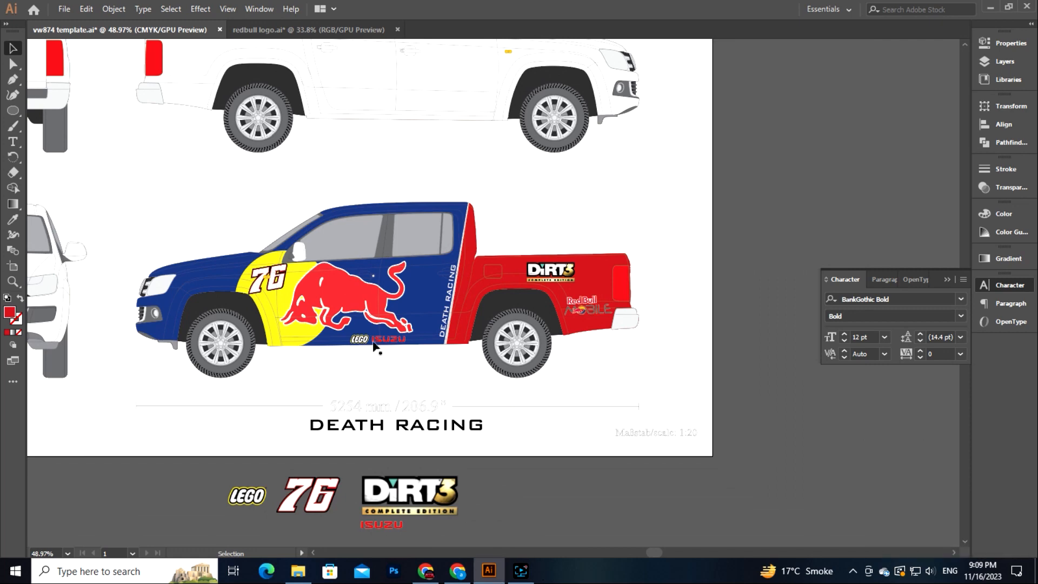
{"action": "key", "text": "z"}
{"action": "left_click_drag", "start_coordinate": [329, 300], "coordinate": [411, 300]}
{"action": "left_click", "coordinate": [13, 47]}
{"action": "left_click", "coordinate": [342, 262]}
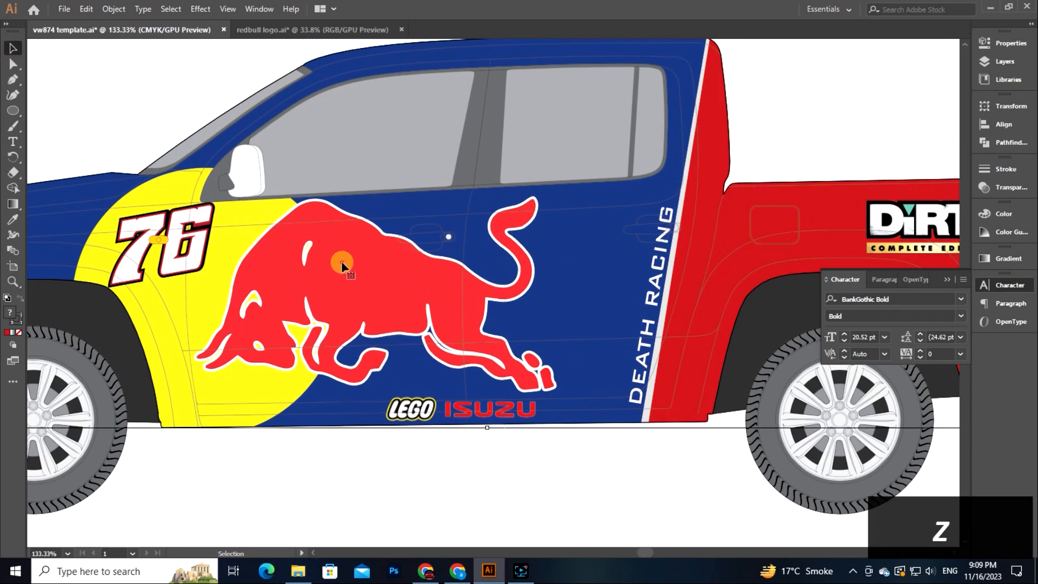
{"action": "right_click", "coordinate": [342, 263]}
{"action": "left_click", "coordinate": [419, 355]}
{"action": "left_click", "coordinate": [419, 305]}
{"action": "left_click_drag", "start_coordinate": [557, 392], "coordinate": [566, 395]}
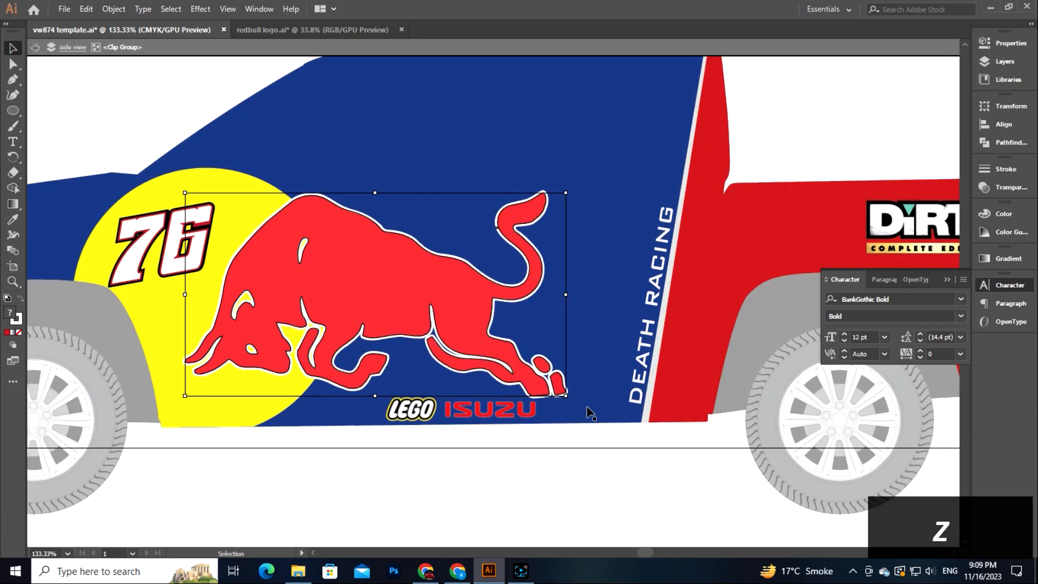
Nudge the bull slightly right and down on the doors.
{"action": "key", "text": "Right"}
{"action": "key", "text": "Right"}
{"action": "key", "text": "Right"}
{"action": "key", "text": "Right"}
{"action": "key", "text": "Right"}
{"action": "key", "text": "Right"}
{"action": "key", "text": "Right"}
{"action": "key", "text": "Right"}
{"action": "key", "text": "Right"}
{"action": "key", "text": "Right"}
{"action": "key", "text": "Right"}
{"action": "key", "text": "Down"}
Duplicate the bull in front, enlarge the copy to span the doors, and offset it to the right.
{"action": "left_click", "coordinate": [424, 318]}
{"action": "key", "text": "ctrl+f"}
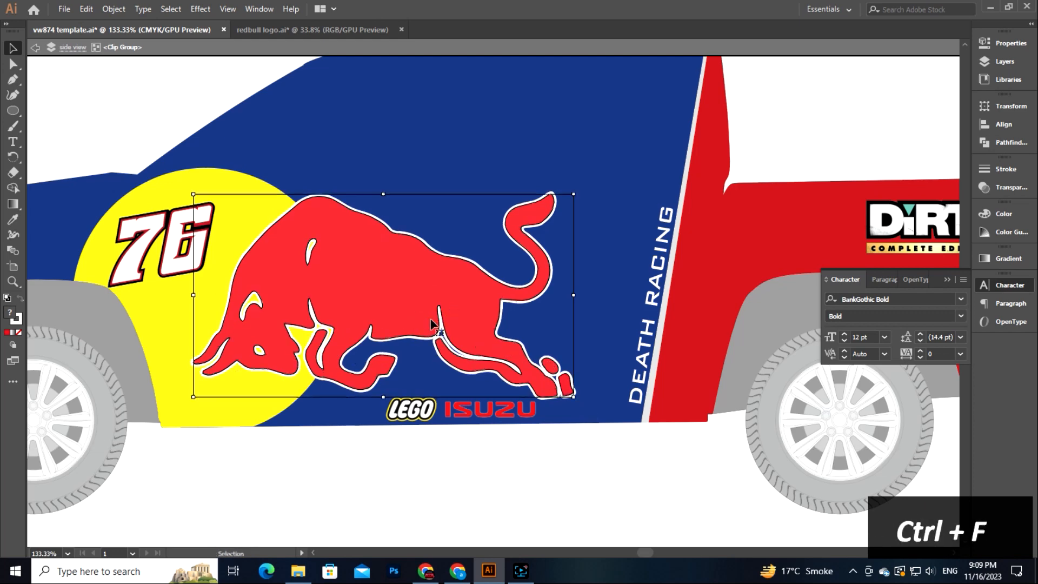
{"action": "left_click_drag", "start_coordinate": [573, 396], "coordinate": [627, 425]}
{"action": "left_click_drag", "start_coordinate": [496, 329], "coordinate": [523, 327]}
{"action": "left_click_drag", "start_coordinate": [432, 275], "coordinate": [406, 300]}
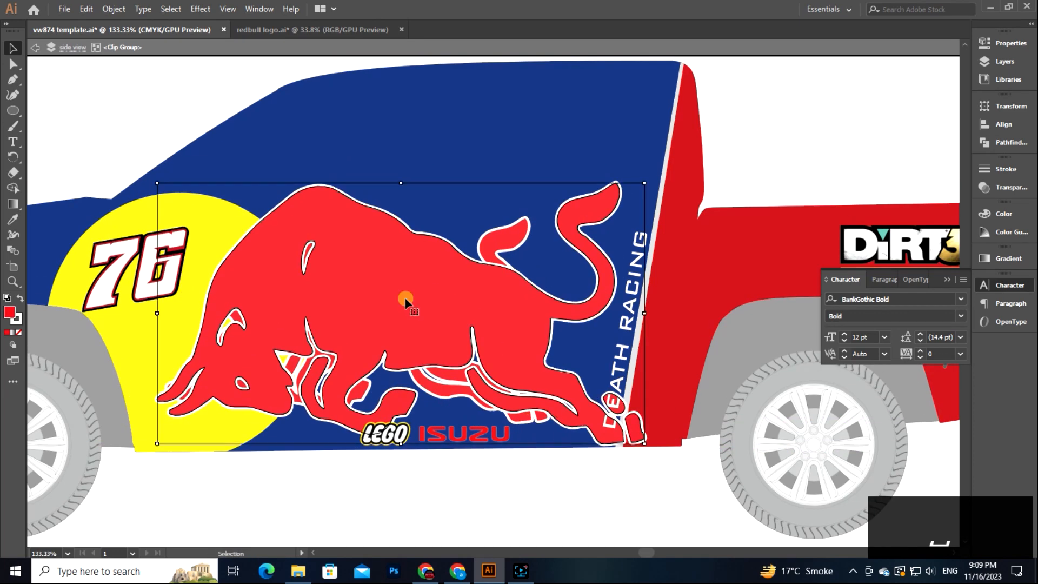
Try to send the enlarged bull copy to the very back of the clipping mask.
{"action": "key", "text": "ctrl+shift+["}
{"action": "left_click", "coordinate": [593, 464]}
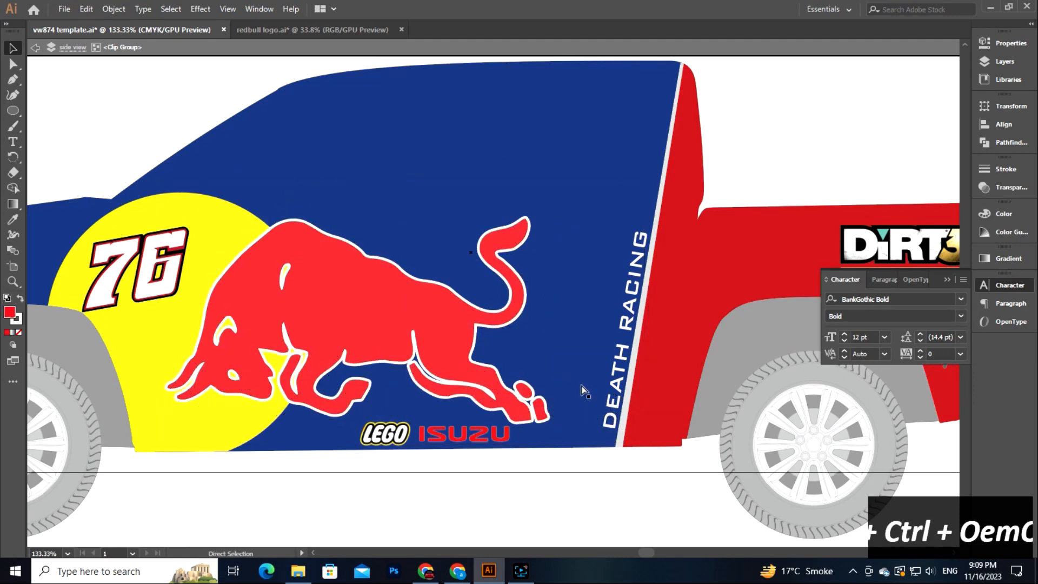
{"action": "key", "text": "ctrl+z"}
Arrange the enlarged bull copy behind the original bull and lettering but above the blue and yellow background.
{"action": "left_click", "coordinate": [514, 327]}
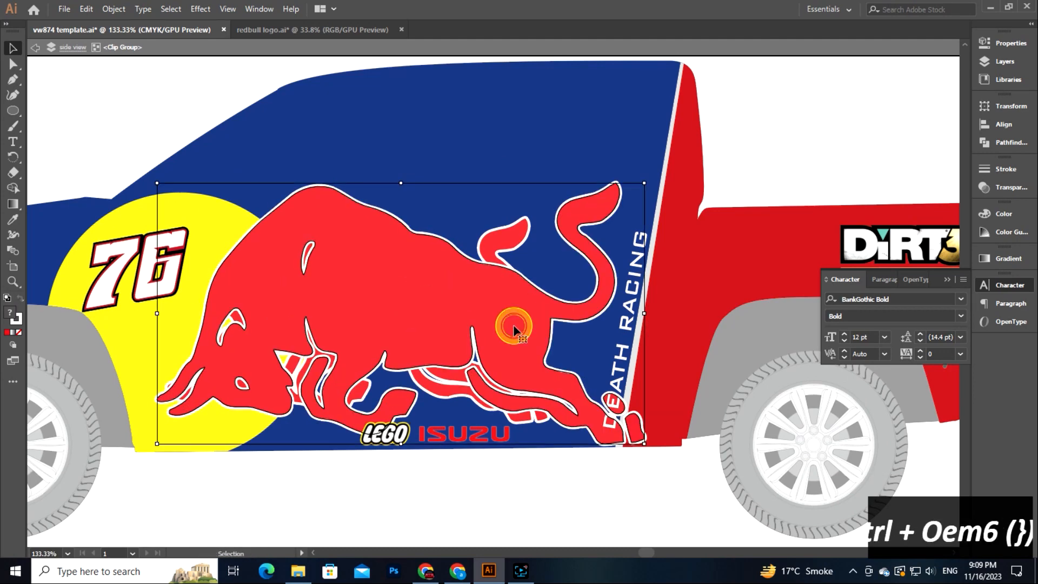
{"action": "key", "text": "ctrl+shift+["}
{"action": "key", "text": "ctrl+]"}
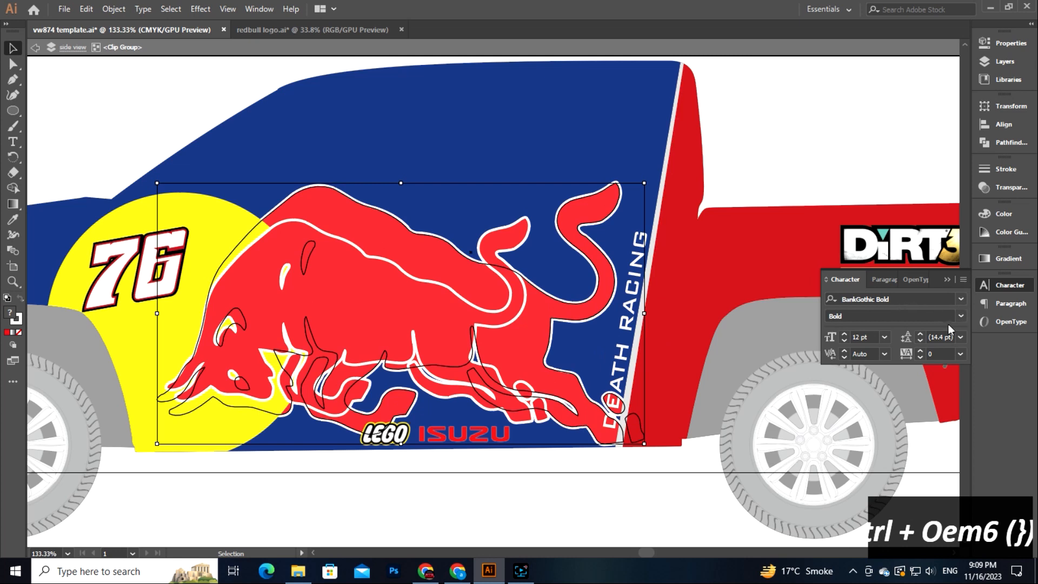
Try an opacity of 11% on the enlarged bull copy and undo it together with an accidental shape move.
{"action": "left_click", "coordinate": [1007, 187]}
{"action": "left_click_drag", "start_coordinate": [930, 205], "coordinate": [912, 206]}
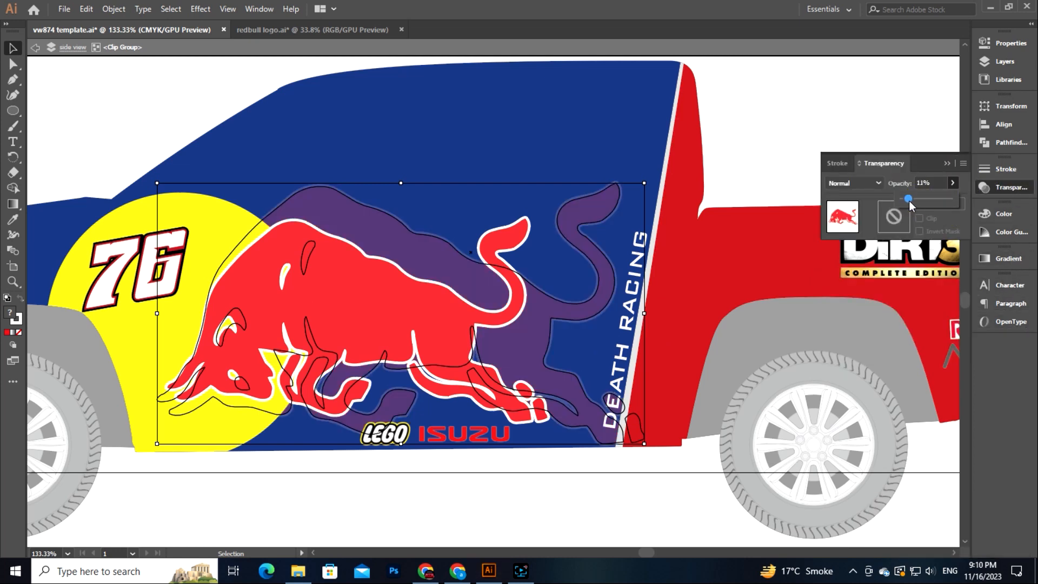
{"action": "key", "text": "z"}
{"action": "left_click", "coordinate": [738, 409]}
{"action": "key", "text": "z"}
{"action": "left_click_drag", "start_coordinate": [693, 430], "coordinate": [574, 393]}
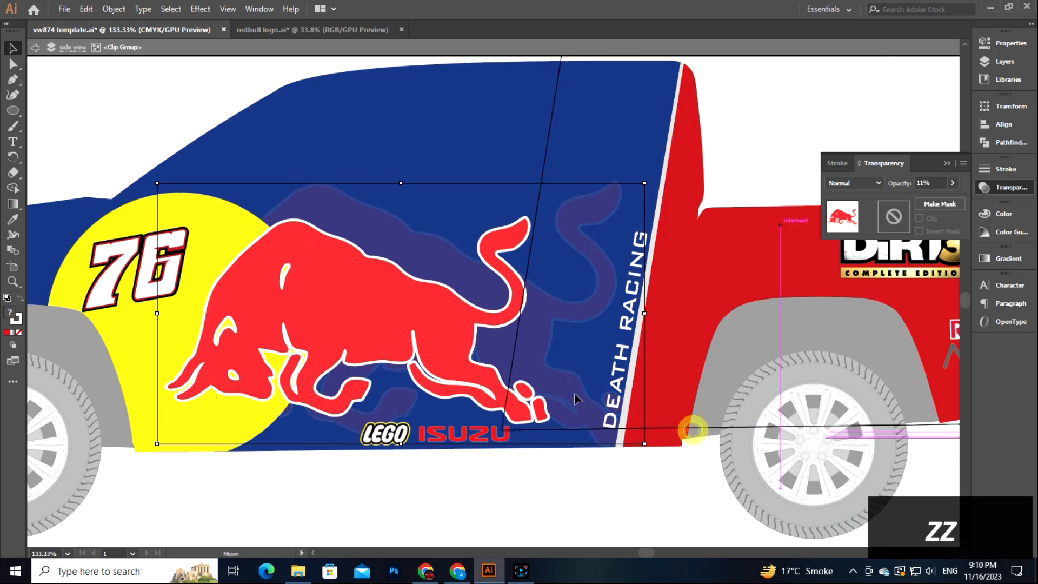
{"action": "key", "text": "ctrl+z"}
{"action": "key", "text": "ctrl+z"}
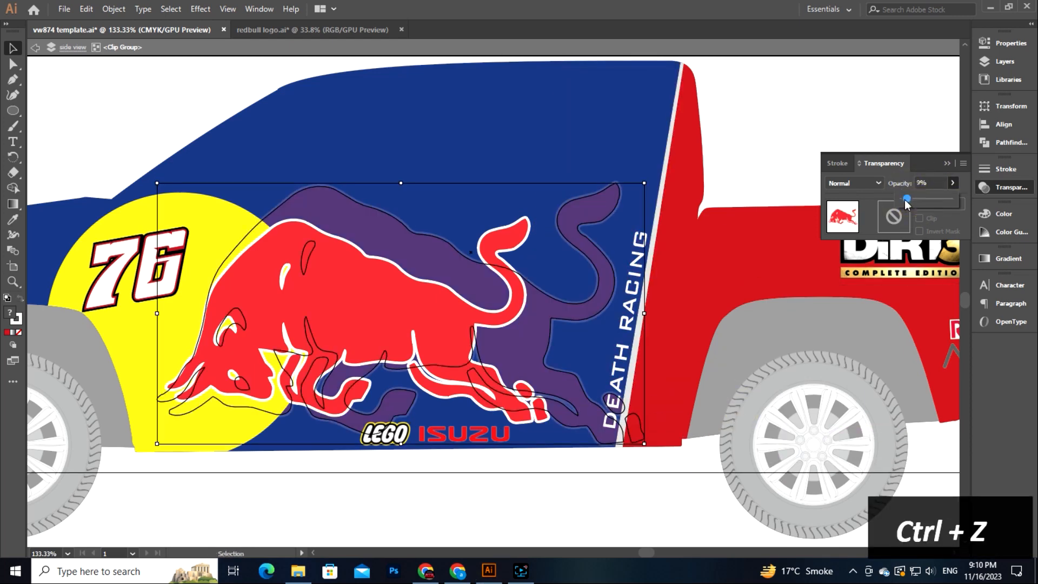
Set the enlarged bull copy's opacity to 9% and leave isolation.
{"action": "left_click_drag", "start_coordinate": [905, 200], "coordinate": [906, 200]}
{"action": "left_click", "coordinate": [14, 48]}
{"action": "key", "text": "z"}
{"action": "left_click_drag", "start_coordinate": [387, 327], "coordinate": [281, 327]}
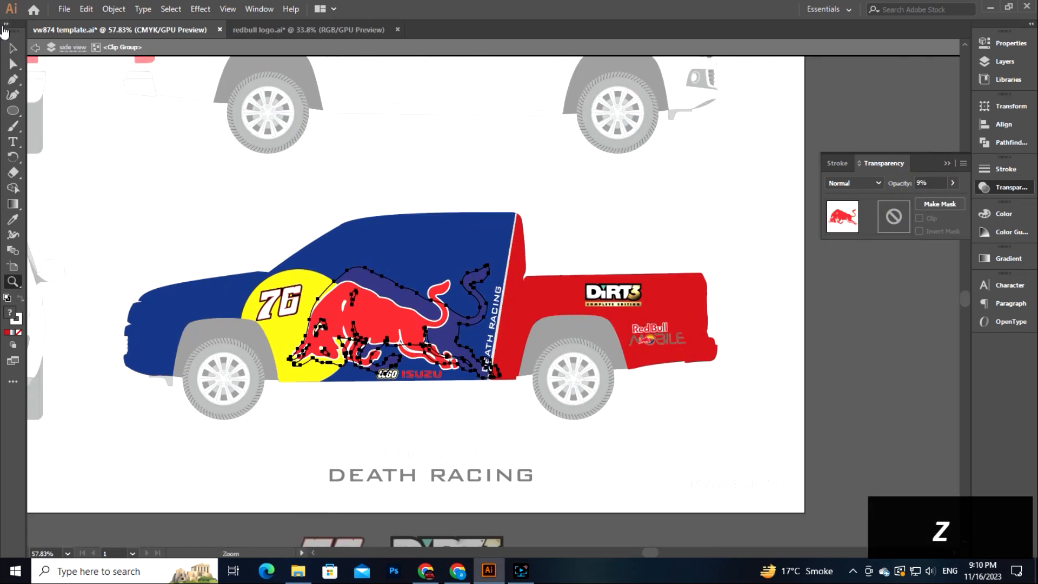
{"action": "left_click", "coordinate": [13, 48]}
{"action": "double_click", "coordinate": [836, 365]}
Examine the wrapped side view up close and as a whole, including the faded bull, lettering and sponsor logos.
{"action": "key", "text": "space"}
{"action": "left_click_drag", "start_coordinate": [607, 489], "coordinate": [608, 406]}
{"action": "key", "text": "z"}
{"action": "left_click_drag", "start_coordinate": [447, 252], "coordinate": [534, 314]}
{"action": "left_click_drag", "start_coordinate": [619, 381], "coordinate": [485, 381]}
{"action": "key", "text": "space"}
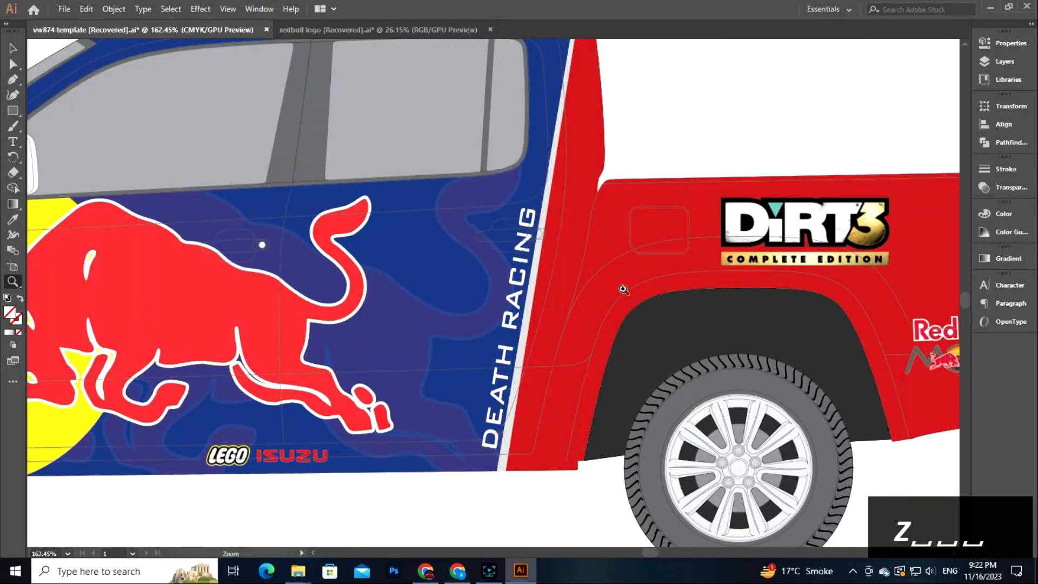
{"action": "left_click_drag", "start_coordinate": [541, 303], "coordinate": [600, 267]}
{"action": "key", "text": "space"}
{"action": "left_click_drag", "start_coordinate": [391, 250], "coordinate": [554, 267]}
{"action": "left_click_drag", "start_coordinate": [797, 331], "coordinate": [601, 301]}
{"action": "left_click_drag", "start_coordinate": [764, 383], "coordinate": [470, 357]}
{"action": "left_click_drag", "start_coordinate": [535, 338], "coordinate": [633, 346]}
{"action": "key", "text": "space"}
{"action": "left_click_drag", "start_coordinate": [721, 387], "coordinate": [568, 375]}
{"action": "left_click_drag", "start_coordinate": [241, 279], "coordinate": [239, 294]}
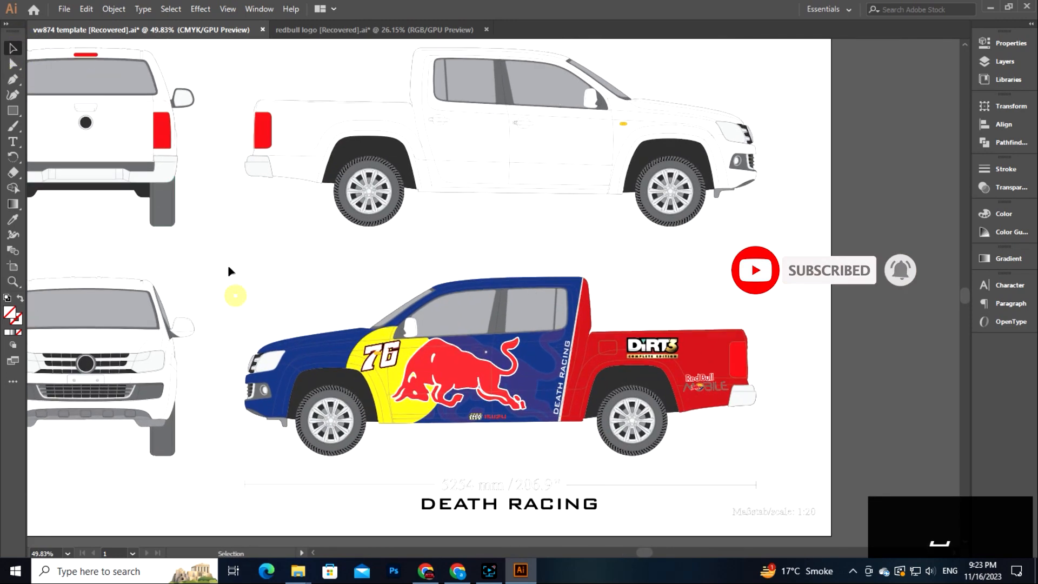
{"action": "left_click_drag", "start_coordinate": [761, 472], "coordinate": [762, 472]}
{"action": "key", "text": "space"}
{"action": "left_click_drag", "start_coordinate": [573, 378], "coordinate": [569, 413]}
{"action": "left_click", "coordinate": [779, 382]}
Recolor the side view's front wheel rim with the bull's red fill and white outline using the Eyedropper.
{"action": "key", "text": "z"}
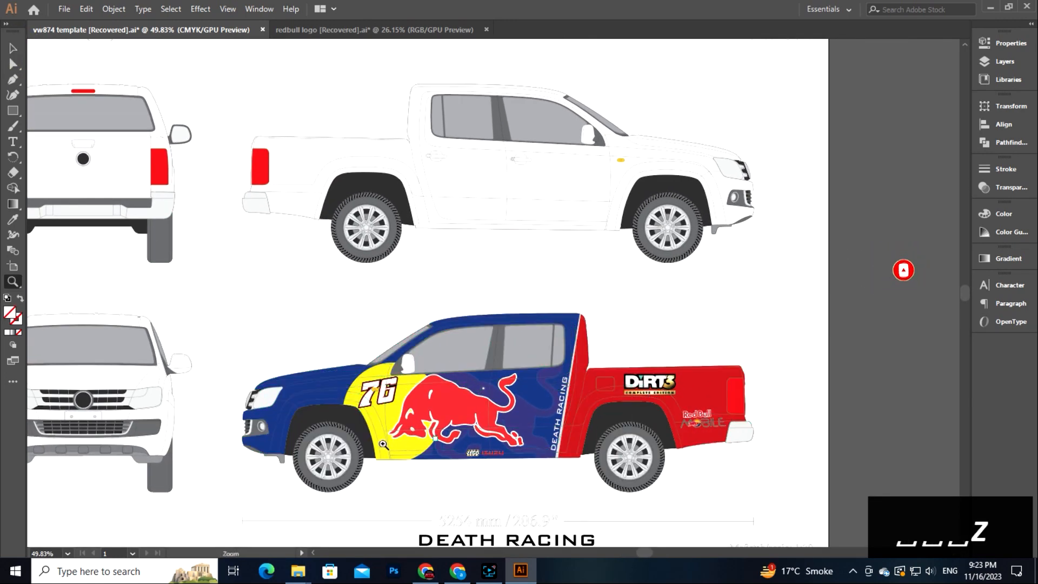
{"action": "left_click_drag", "start_coordinate": [347, 370], "coordinate": [432, 373]}
{"action": "key", "text": "space"}
{"action": "left_click_drag", "start_coordinate": [386, 522], "coordinate": [388, 354]}
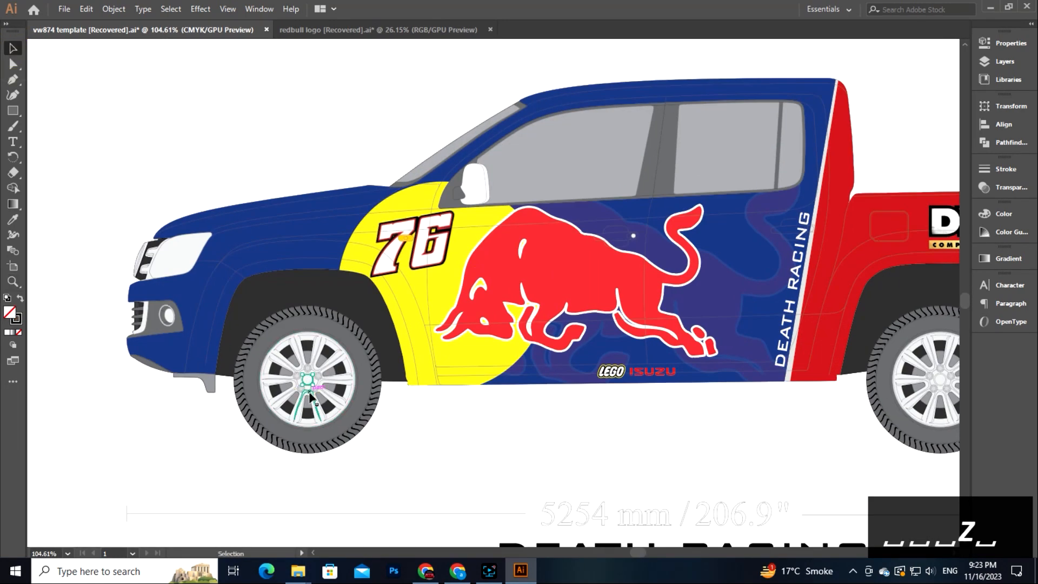
{"action": "key", "text": "z"}
{"action": "left_click_drag", "start_coordinate": [308, 392], "coordinate": [527, 412]}
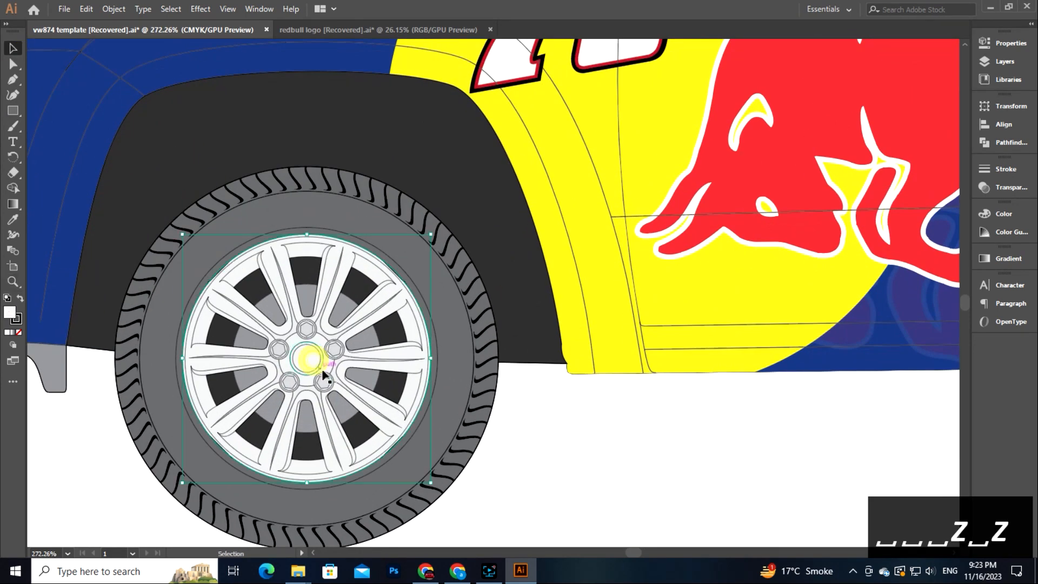
{"action": "left_click", "coordinate": [754, 184]}
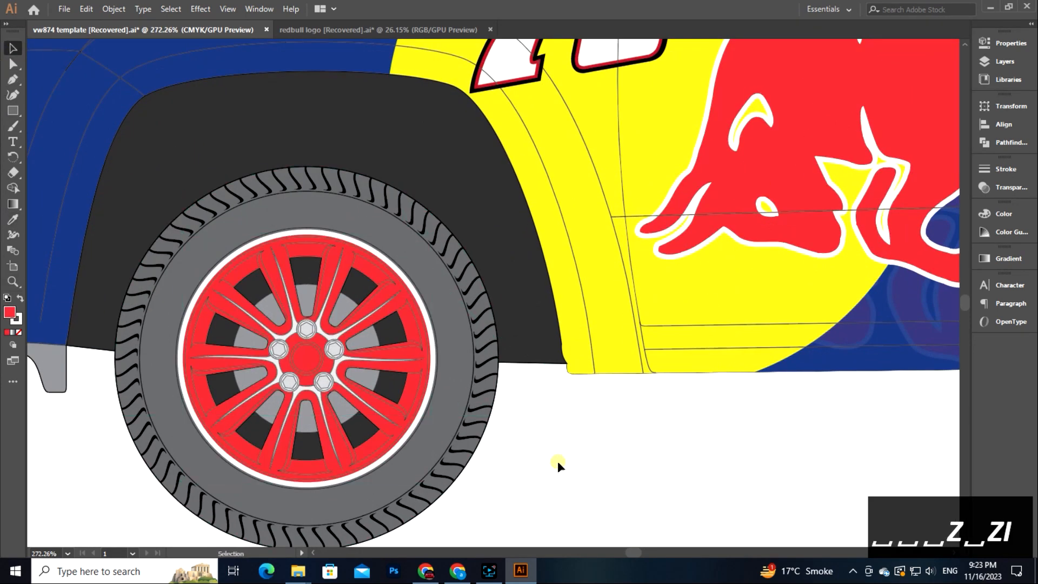
Recolor the side view's rear wheel rim with the bull's red fill and white outline using the Eyedropper.
{"action": "key", "text": "z"}
{"action": "left_click_drag", "start_coordinate": [684, 465], "coordinate": [352, 469]}
{"action": "left_click_drag", "start_coordinate": [859, 510], "coordinate": [469, 439]}
{"action": "key", "text": "v"}
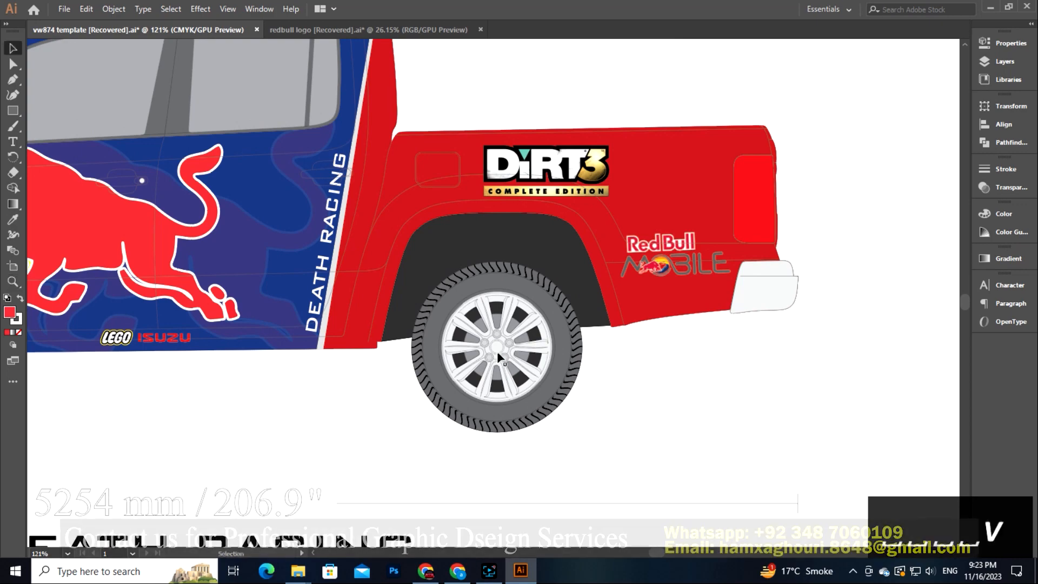
{"action": "left_click", "coordinate": [496, 345]}
{"action": "key", "text": "i"}
{"action": "left_click", "coordinate": [90, 212]}
{"action": "left_click", "coordinate": [12, 48]}
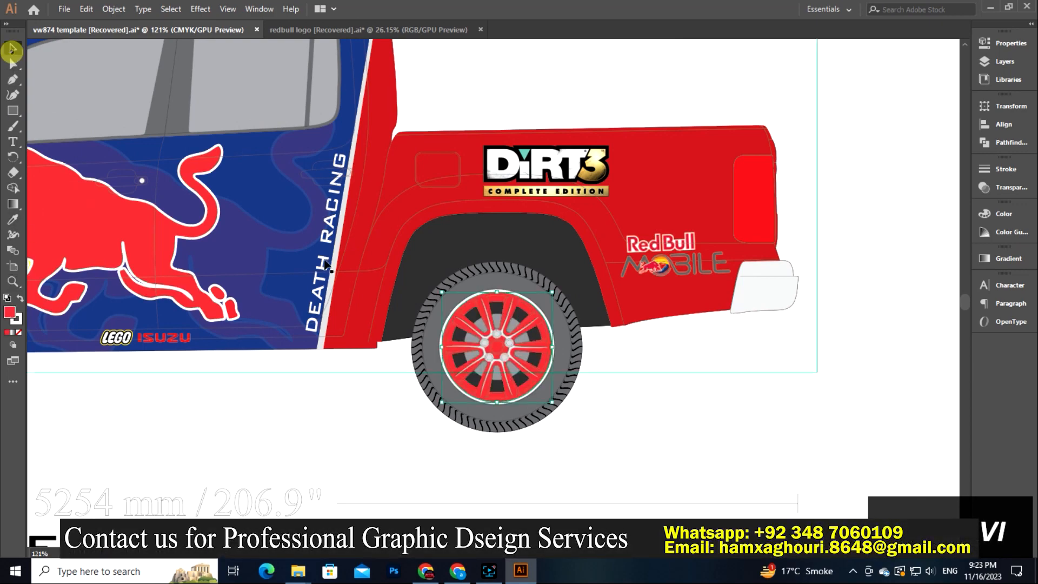
{"action": "key", "text": "z"}
{"action": "left_click_drag", "start_coordinate": [502, 351], "coordinate": [425, 373]}
{"action": "left_click_drag", "start_coordinate": [319, 370], "coordinate": [582, 384]}
{"action": "left_click_drag", "start_coordinate": [564, 436], "coordinate": [432, 436]}
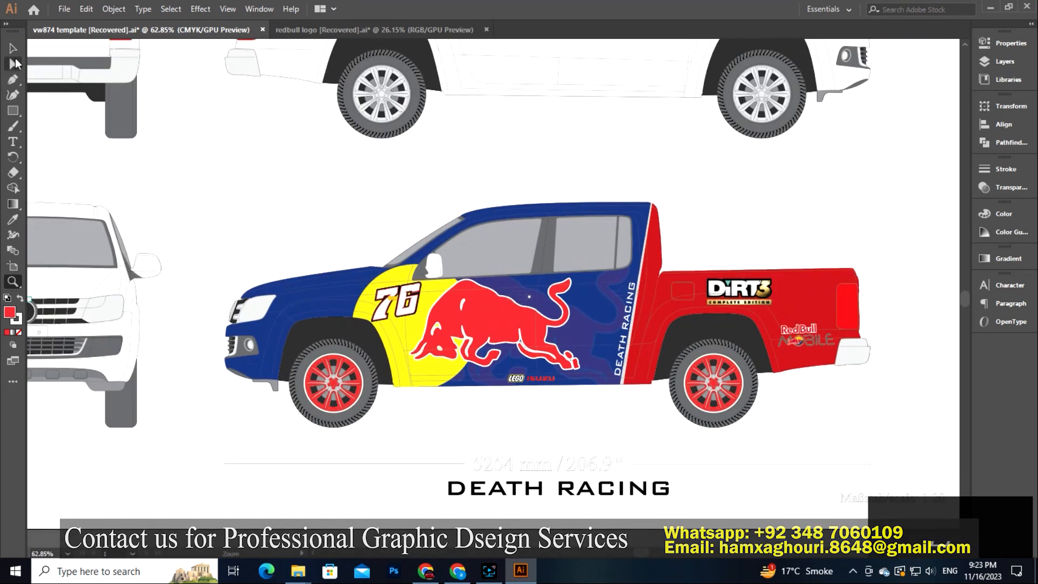
Select the whole wrapped side view and reflect a copy of it across the vertical axis.
{"action": "left_click", "coordinate": [13, 49]}
{"action": "left_click_drag", "start_coordinate": [356, 296], "coordinate": [350, 345]}
{"action": "left_click", "coordinate": [625, 436]}
{"action": "left_click_drag", "start_coordinate": [625, 441], "coordinate": [565, 520]}
{"action": "right_click", "coordinate": [509, 226]}
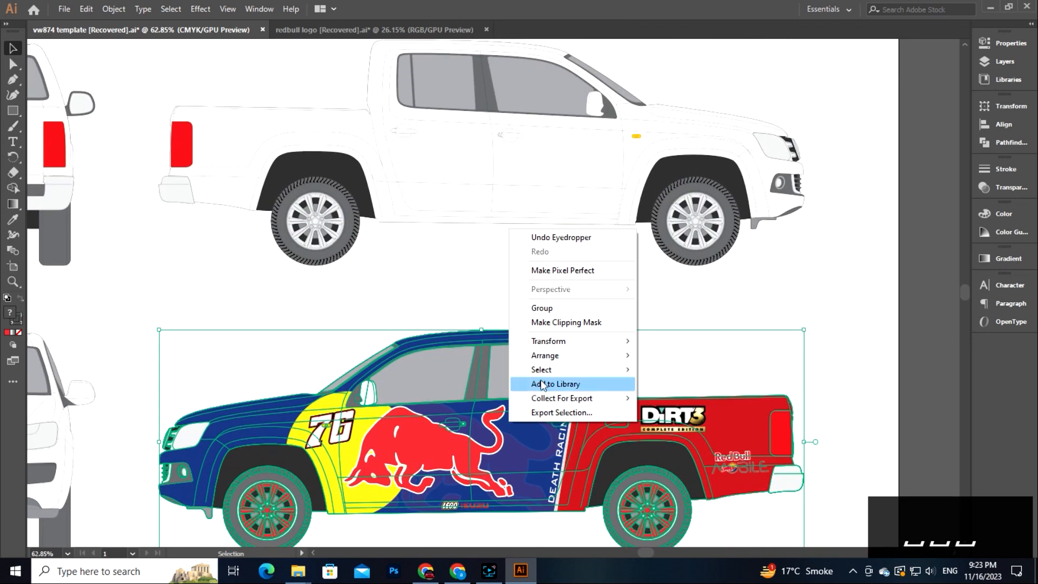
{"action": "mouse_move", "coordinate": [594, 342]}
{"action": "left_click", "coordinate": [677, 389]}
{"action": "left_click", "coordinate": [588, 333]}
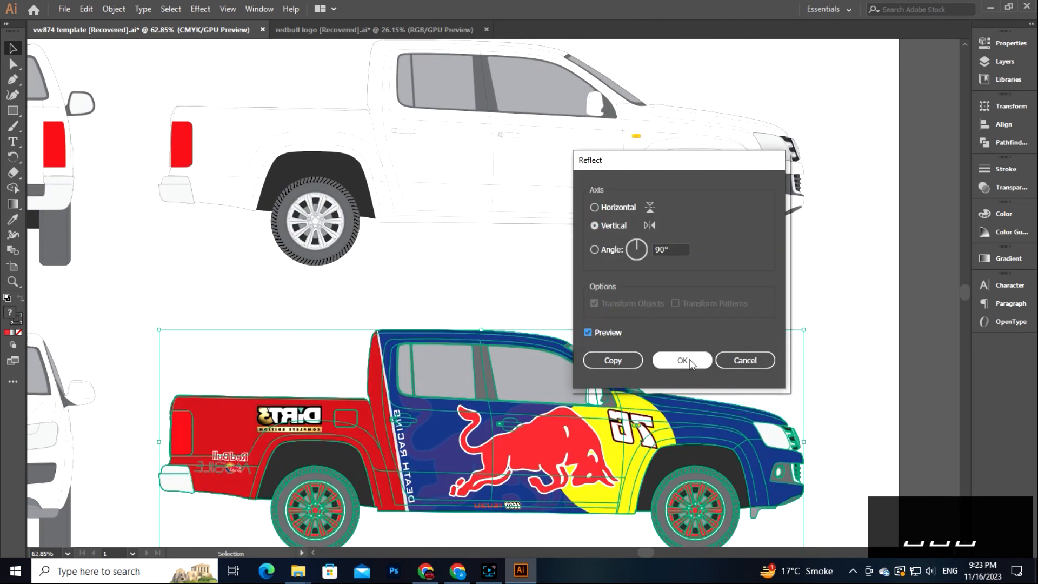
{"action": "left_click", "coordinate": [683, 360]}
Move the mirrored truck copy straight up until it aligns with the blank opposite side view.
{"action": "key", "text": "shift+Up"}
{"action": "key", "text": "shift+Up"}
{"action": "key", "text": "shift+Up"}
{"action": "key", "text": "shift+Up"}
{"action": "key", "text": "shift+Up"}
{"action": "key", "text": "shift+Up"}
{"action": "key", "text": "shift+Up"}
{"action": "key", "text": "shift+Up"}
{"action": "key", "text": "shift+Up"}
{"action": "key", "text": "shift+Up"}
{"action": "key", "text": "shift+Up"}
{"action": "key", "text": "shift+Up"}
{"action": "key", "text": "shift+Up"}
{"action": "key", "text": "shift+Up"}
{"action": "key", "text": "shift+Up"}
{"action": "key", "text": "shift+Up"}
{"action": "key", "text": "shift+Up"}
{"action": "key", "text": "shift+Up"}
{"action": "key", "text": "shift+Up"}
{"action": "key", "text": "shift+Up"}
{"action": "key", "text": "shift+Up"}
{"action": "key", "text": "shift+Up"}
{"action": "key", "text": "shift+Up"}
{"action": "key", "text": "shift+Up"}
{"action": "key", "text": "shift+Up"}
{"action": "key", "text": "shift+Up"}
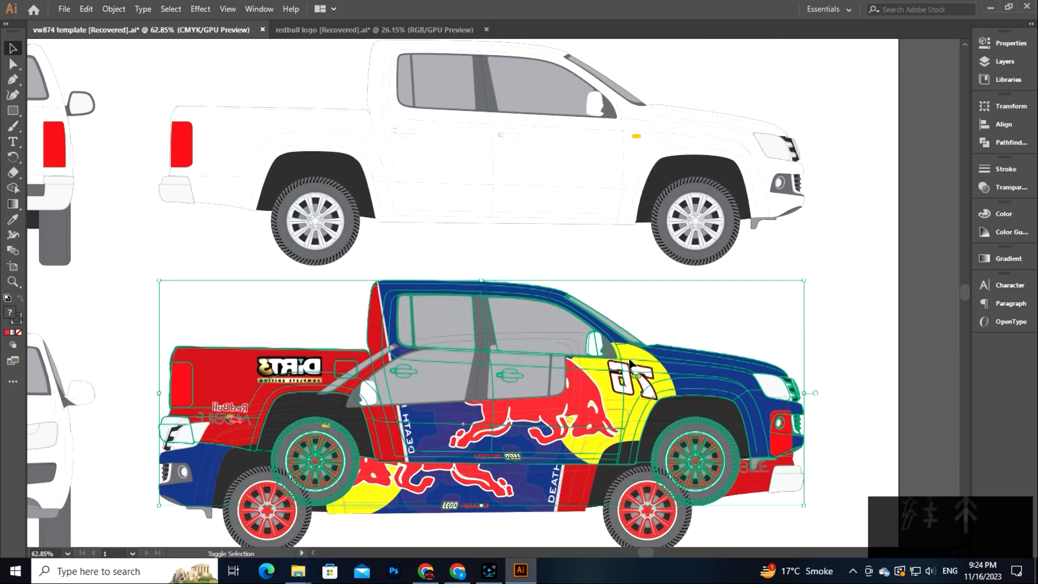
{"action": "key", "text": "shift+Up"}
{"action": "key", "text": "shift+Up"}
{"action": "key", "text": "shift+Up"}
{"action": "key", "text": "shift+Up"}
{"action": "key", "text": "shift+Up"}
{"action": "key", "text": "shift+Up"}
{"action": "key", "text": "shift+Up"}
{"action": "key", "text": "shift+Up"}
{"action": "key", "text": "shift+Up"}
{"action": "key", "text": "shift+Up"}
{"action": "key", "text": "shift+Up"}
{"action": "key", "text": "shift+Up"}
{"action": "key", "text": "shift+Up"}
{"action": "key", "text": "shift+Up"}
{"action": "key", "text": "shift+Up"}
{"action": "key", "text": "shift+Up"}
{"action": "key", "text": "shift+Up"}
{"action": "key", "text": "shift+Up"}
{"action": "key", "text": "shift+Up"}
{"action": "key", "text": "shift+Up"}
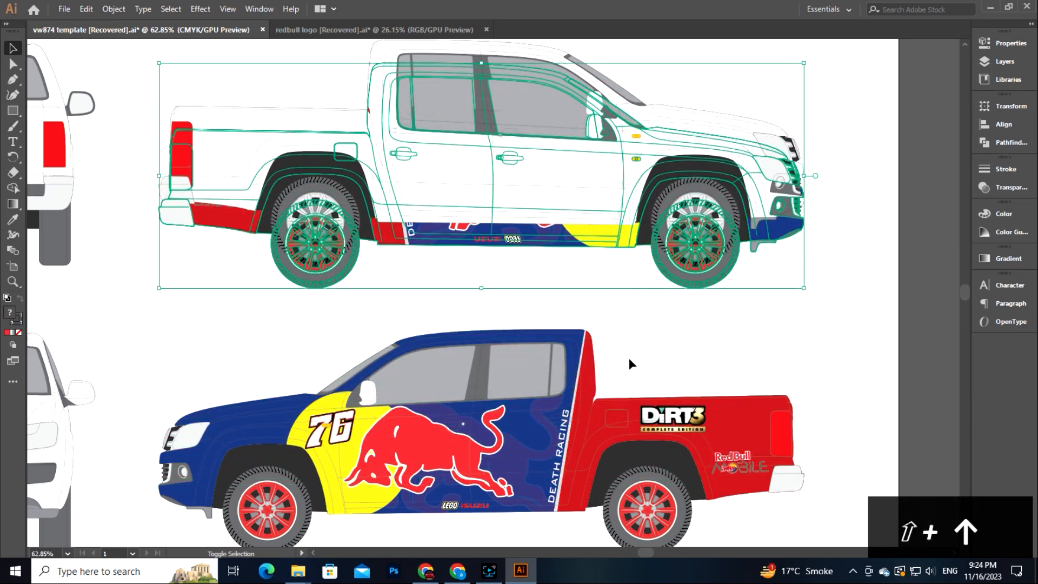
{"action": "key", "text": "shift+Up"}
{"action": "key", "text": "shift+Up"}
{"action": "key", "text": "shift+Up"}
{"action": "key", "text": "shift+Up"}
{"action": "key", "text": "shift+Up"}
{"action": "key", "text": "shift+Up"}
{"action": "key", "text": "shift+Up"}
{"action": "key", "text": "shift+Up"}
{"action": "scroll", "coordinate": [518, 343], "scroll_direction": "up", "scroll_amount": 3}
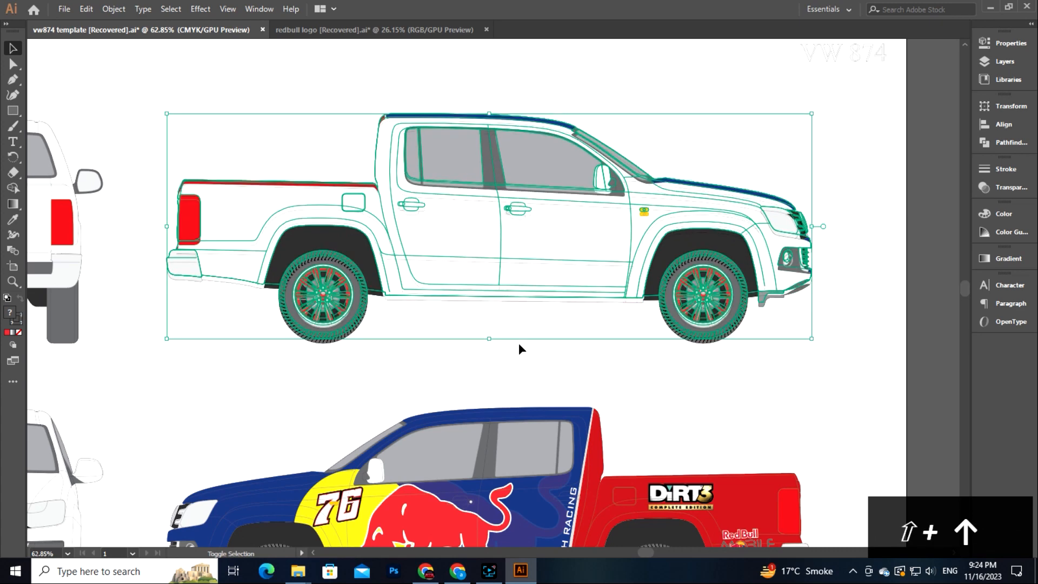
{"action": "key", "text": "shift+Down"}
Lock the mirrored truck and delete the blank template side view beneath it.
{"action": "key", "text": "ctrl+2"}
{"action": "key", "text": "Delete"}
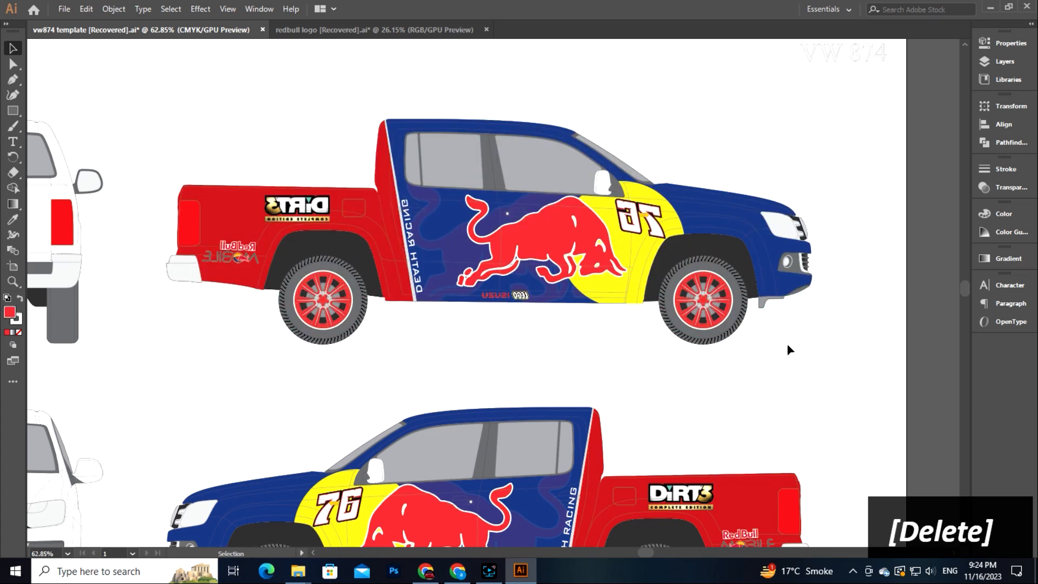
{"action": "scroll", "coordinate": [788, 348], "scroll_direction": "up", "scroll_amount": 1}
Unlock all objects and isolate the clip group holding the mirrored truck's wrap artwork.
{"action": "key", "text": "ctrl+alt+2"}
{"action": "scroll", "coordinate": [413, 280], "scroll_direction": "up", "scroll_amount": 1}
{"action": "right_click", "coordinate": [413, 279]}
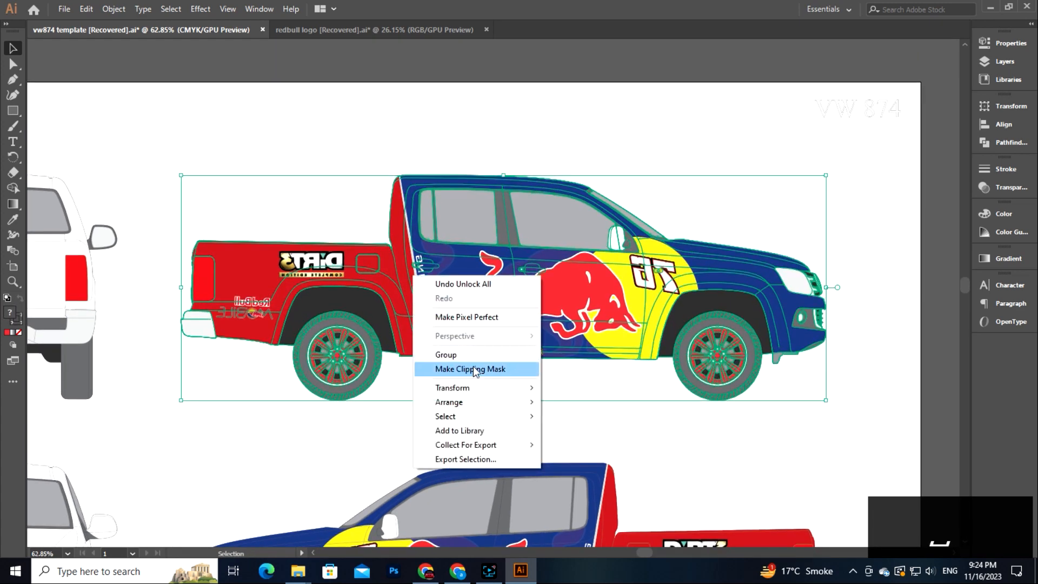
{"action": "left_click", "coordinate": [476, 366]}
{"action": "right_click", "coordinate": [531, 298]}
{"action": "left_click", "coordinate": [574, 390]}
Reflect the DiRT 3 logo on the mirrored truck's bed across the vertical axis so it reads correctly.
{"action": "key", "text": "z"}
{"action": "left_click_drag", "start_coordinate": [299, 264], "coordinate": [411, 265]}
{"action": "left_click_drag", "start_coordinate": [343, 328], "coordinate": [540, 285]}
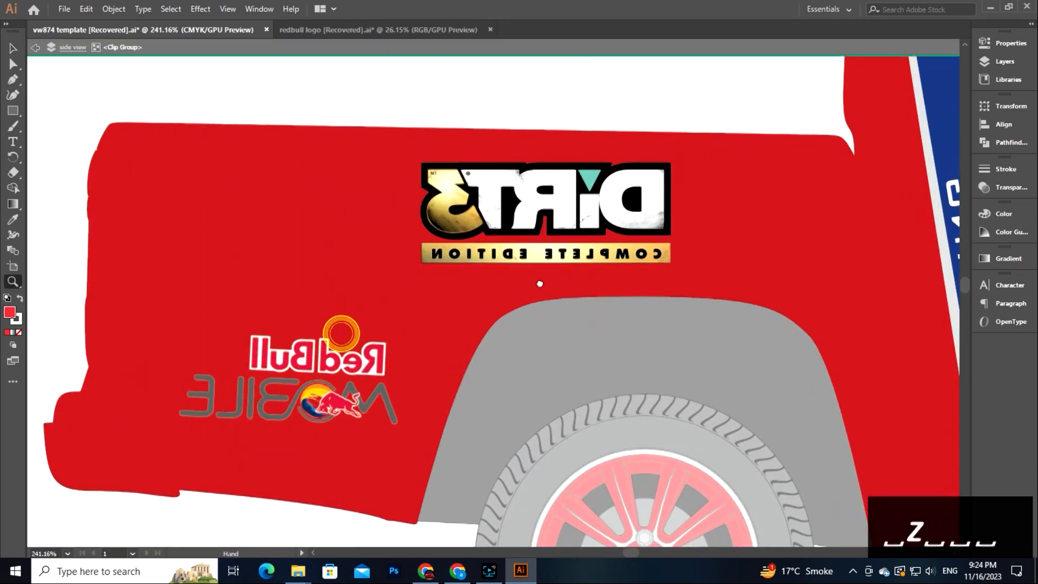
{"action": "left_click_drag", "start_coordinate": [524, 341], "coordinate": [408, 357]}
{"action": "right_click", "coordinate": [440, 213]}
{"action": "mouse_move", "coordinate": [475, 390]}
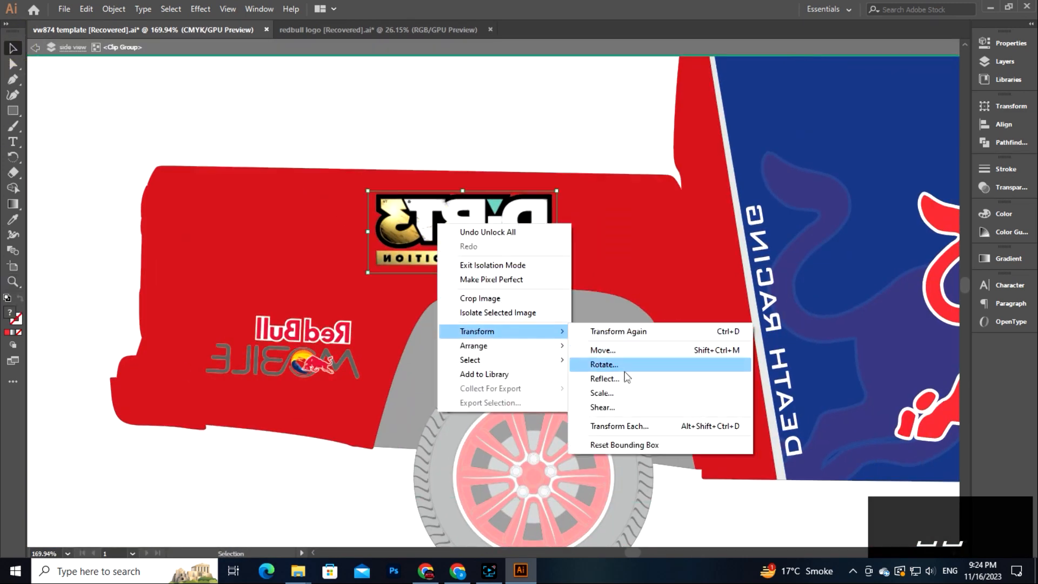
{"action": "left_click", "coordinate": [608, 426]}
{"action": "left_click", "coordinate": [665, 359]}
Reflect the Red Bull Mobile logo across the vertical axis, adjust its tilt, and nudge it slightly toward the rear wheel.
{"action": "right_click", "coordinate": [319, 367]}
{"action": "mouse_move", "coordinate": [417, 468]}
{"action": "left_click", "coordinate": [534, 401]}
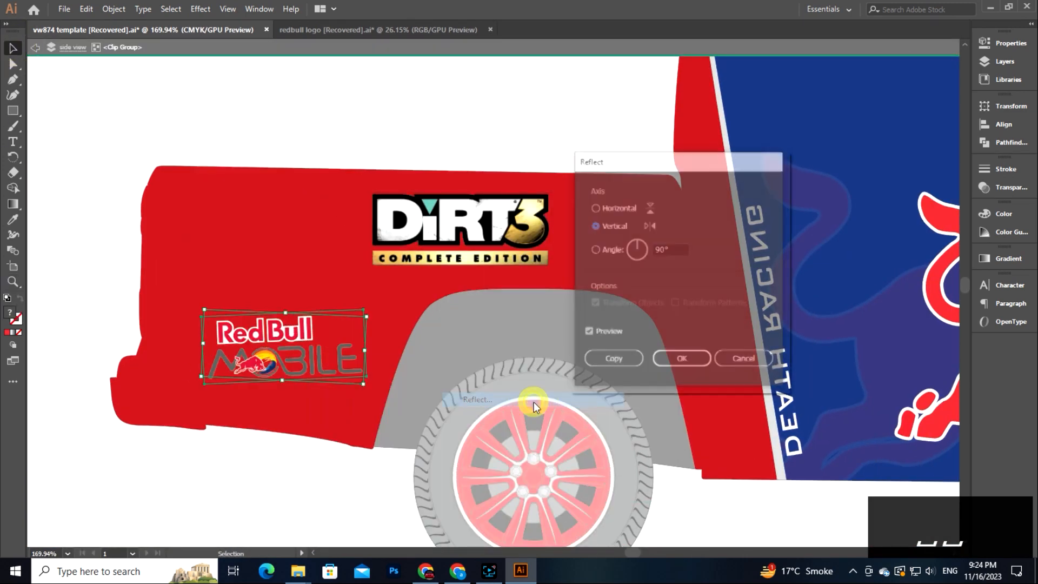
{"action": "left_click", "coordinate": [667, 361]}
{"action": "left_click_drag", "start_coordinate": [382, 395], "coordinate": [381, 396]}
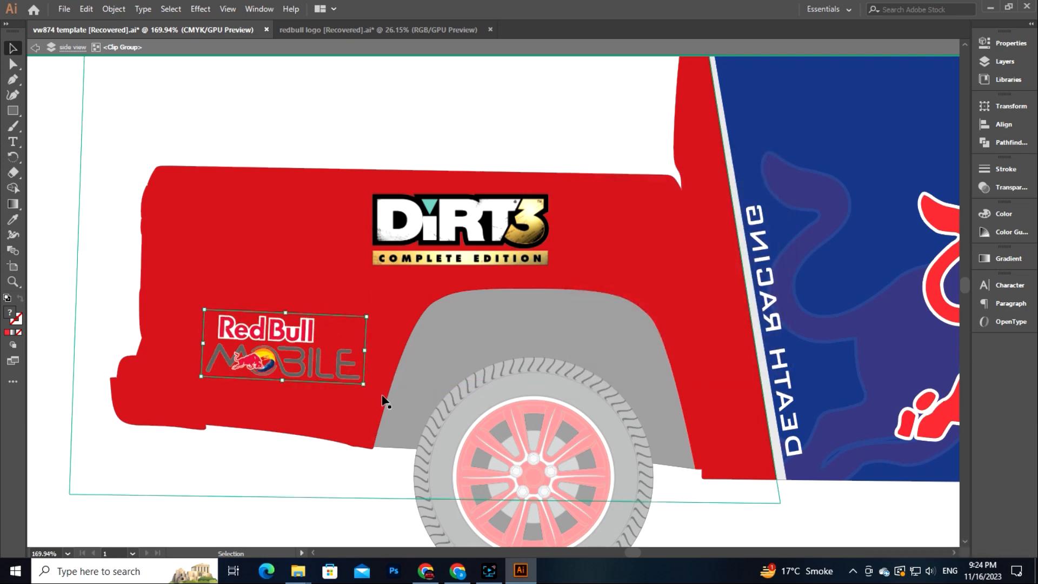
{"action": "key", "text": "Right"}
{"action": "key", "text": "Right"}
{"action": "key", "text": "Right"}
{"action": "key", "text": "Right"}
Reflect the DEATH RACING lettering so it reads downward, and tilt and nudge it along the white stripe.
{"action": "key", "text": "space"}
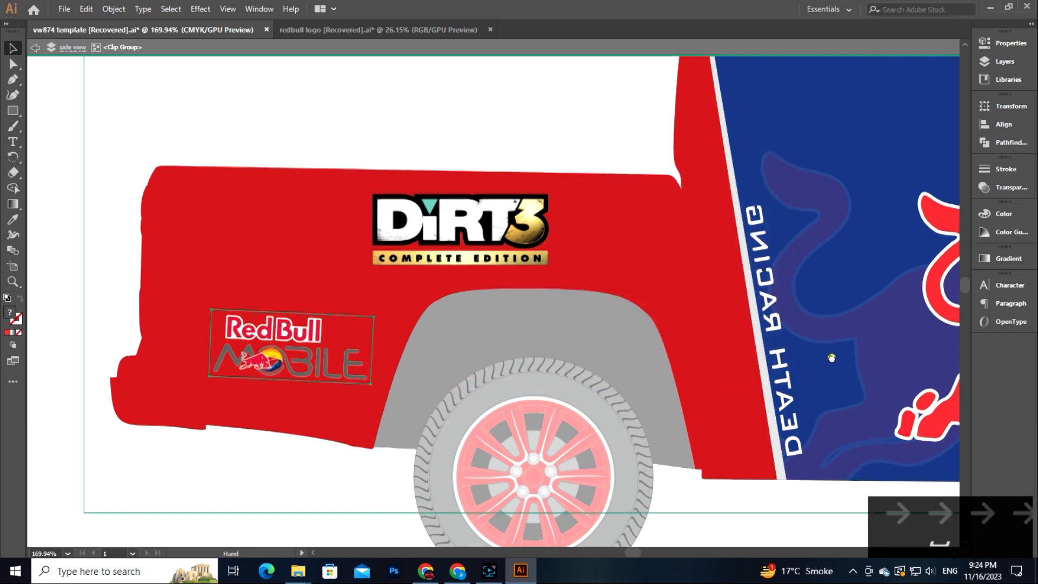
{"action": "left_click_drag", "start_coordinate": [832, 357], "coordinate": [502, 332]}
{"action": "right_click", "coordinate": [416, 382]}
{"action": "mouse_move", "coordinate": [456, 302]}
{"action": "left_click", "coordinate": [644, 349]}
{"action": "left_click", "coordinate": [660, 359]}
{"action": "key", "text": "space"}
{"action": "left_click_drag", "start_coordinate": [440, 436], "coordinate": [461, 444]}
{"action": "key", "text": "Left"}
{"action": "key", "text": "Up"}
{"action": "key", "text": "Up"}
Fine-tune the DEATH RACING lettering's angle and position so it runs parallel and close to the white stripe.
{"action": "key", "text": "z"}
{"action": "left_click_drag", "start_coordinate": [411, 371], "coordinate": [456, 373]}
{"action": "key", "text": "space"}
{"action": "left_click_drag", "start_coordinate": [425, 316], "coordinate": [428, 344]}
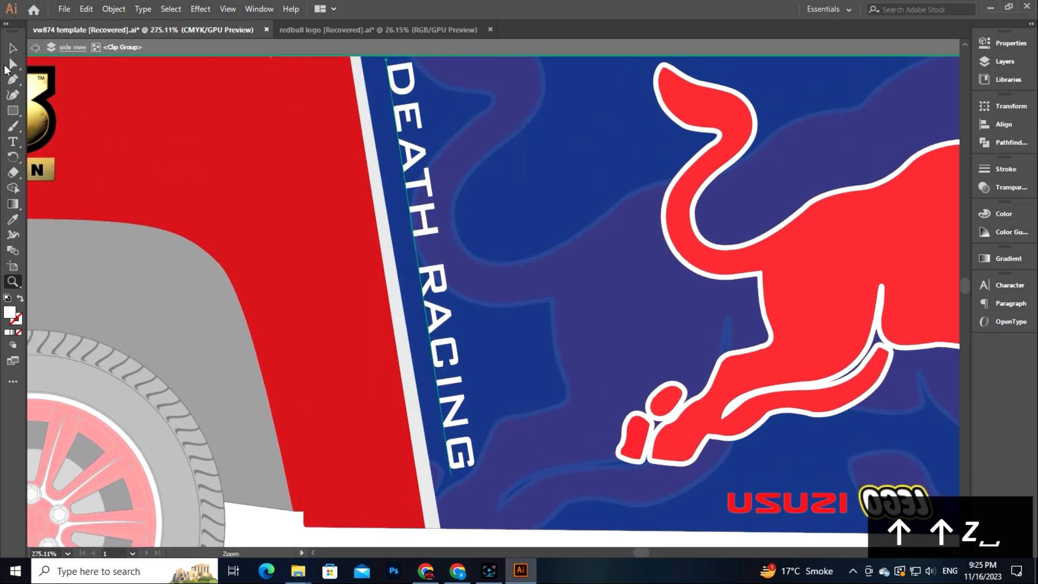
{"action": "left_click", "coordinate": [12, 48]}
{"action": "left_click_drag", "start_coordinate": [493, 473], "coordinate": [498, 476]}
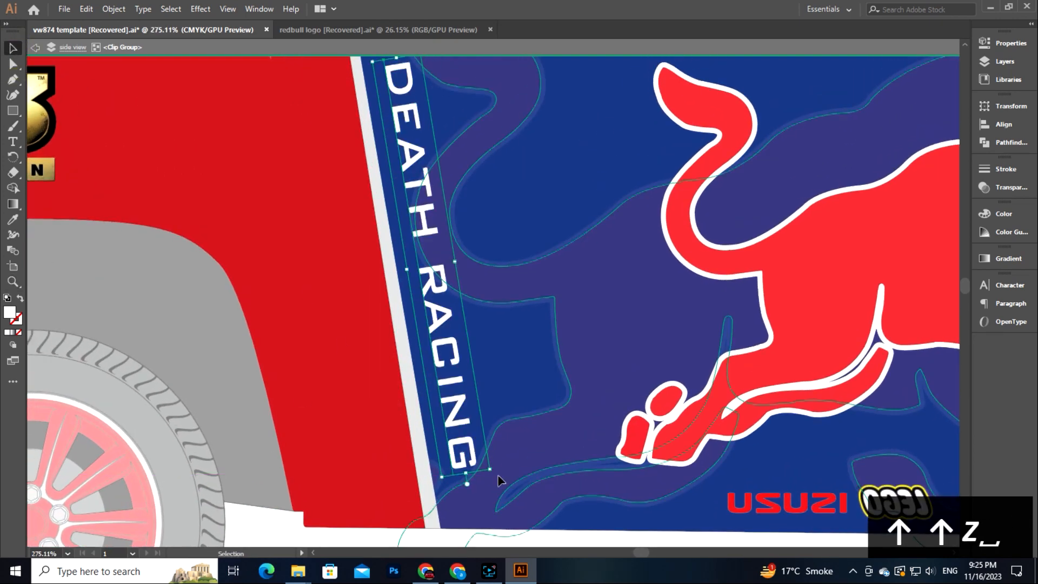
{"action": "key", "text": "Left"}
{"action": "key", "text": "Left"}
{"action": "key", "text": "Down"}
{"action": "key", "text": "Down"}
Reflect the ISUZU logo on the mirrored truck's lower door across the vertical axis.
{"action": "key", "text": "ctrl+minus"}
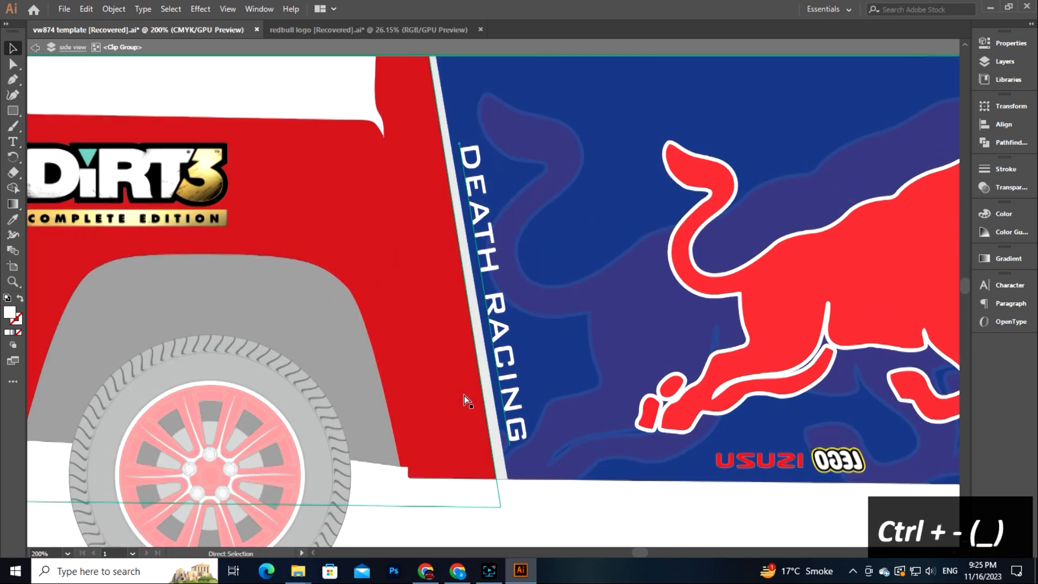
{"action": "key", "text": "ctrl+minus"}
{"action": "scroll", "coordinate": [449, 346], "scroll_direction": "down", "scroll_amount": 5}
{"action": "scroll", "coordinate": [442, 317], "scroll_direction": "up", "scroll_amount": 3}
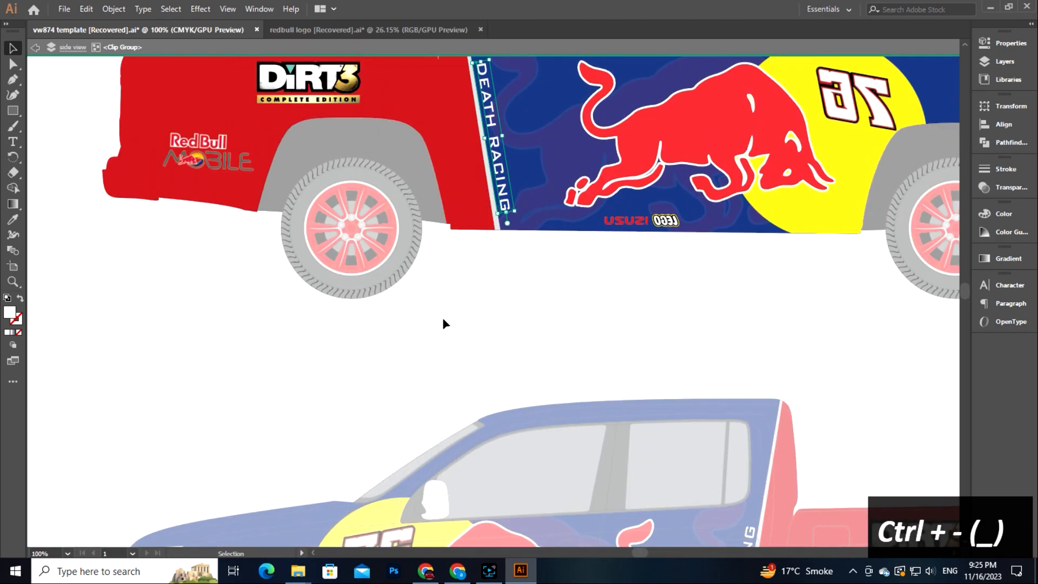
{"action": "scroll", "coordinate": [443, 319], "scroll_direction": "up", "scroll_amount": 3}
{"action": "left_click_drag", "start_coordinate": [724, 490], "coordinate": [501, 430]}
{"action": "key", "text": "z"}
{"action": "left_click_drag", "start_coordinate": [387, 340], "coordinate": [562, 394]}
{"action": "left_click", "coordinate": [12, 43]}
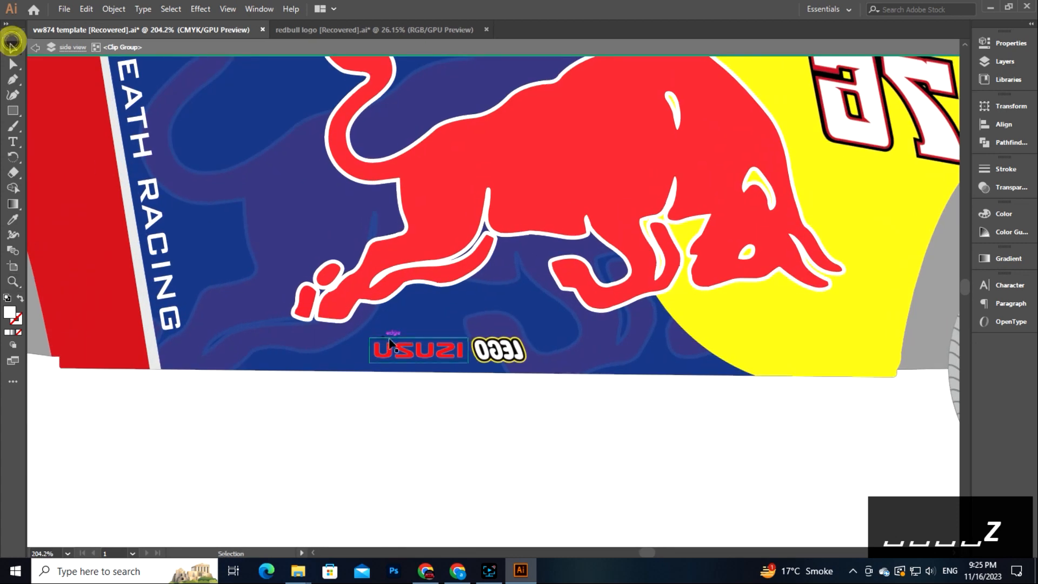
{"action": "right_click", "coordinate": [452, 352]}
{"action": "mouse_move", "coordinate": [475, 473]}
{"action": "left_click", "coordinate": [566, 413]}
{"action": "left_click", "coordinate": [679, 359]}
Reflect the LEGO logo across the vertical axis and swap its position with the ISUZU logo.
{"action": "right_click", "coordinate": [524, 351]}
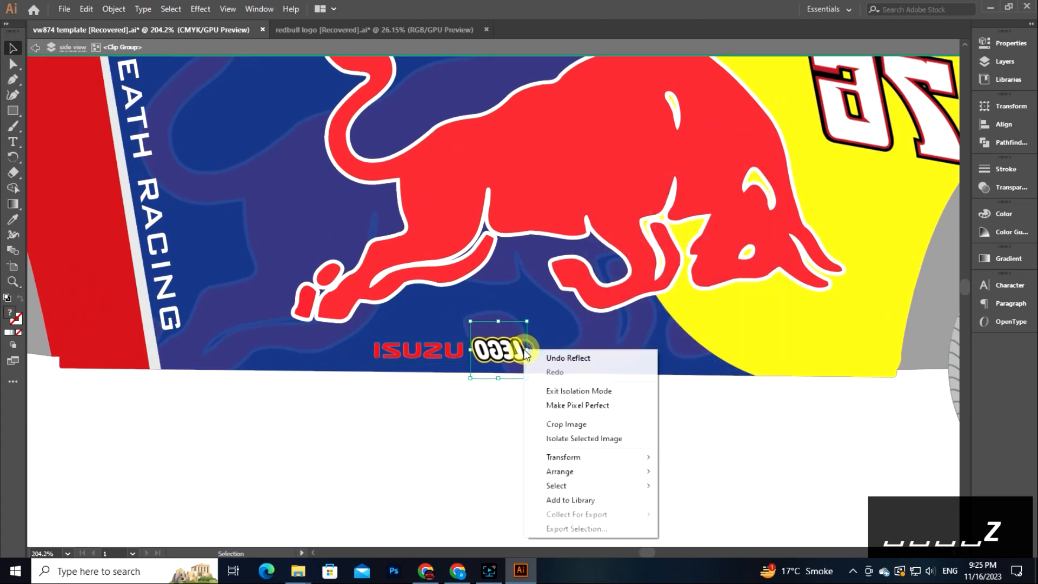
{"action": "mouse_move", "coordinate": [573, 458]}
{"action": "left_click", "coordinate": [676, 506]}
{"action": "left_click", "coordinate": [670, 360]}
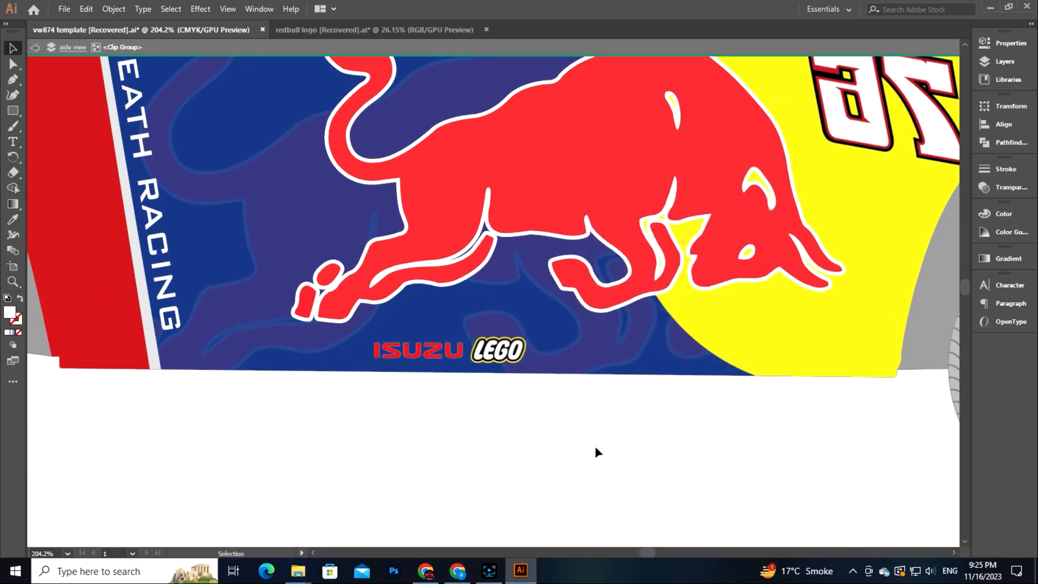
{"action": "key", "text": "z"}
{"action": "left_click_drag", "start_coordinate": [597, 451], "coordinate": [519, 452]}
{"action": "left_click", "coordinate": [13, 48]}
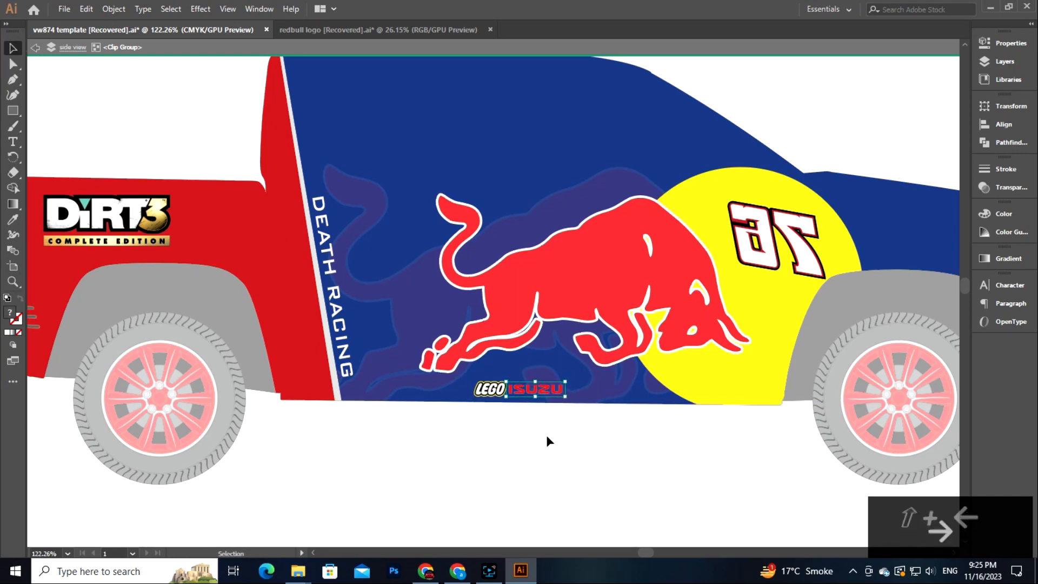
Reflect the number 76 across the vertical axis, adjust its angle and position on the yellow circle, and leave isolation.
{"action": "left_click", "coordinate": [774, 238]}
{"action": "key", "text": "space"}
{"action": "left_click_drag", "start_coordinate": [788, 317], "coordinate": [466, 341]}
{"action": "right_click", "coordinate": [472, 266]}
{"action": "mouse_move", "coordinate": [518, 374]}
{"action": "left_click", "coordinate": [646, 420]}
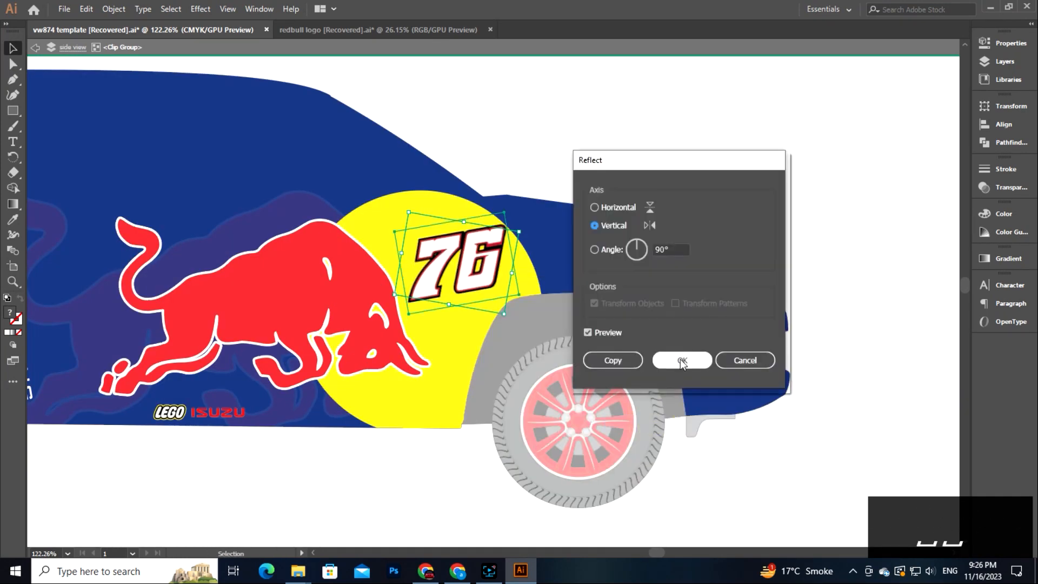
{"action": "left_click", "coordinate": [681, 360]}
{"action": "left_click_drag", "start_coordinate": [543, 357], "coordinate": [524, 321]}
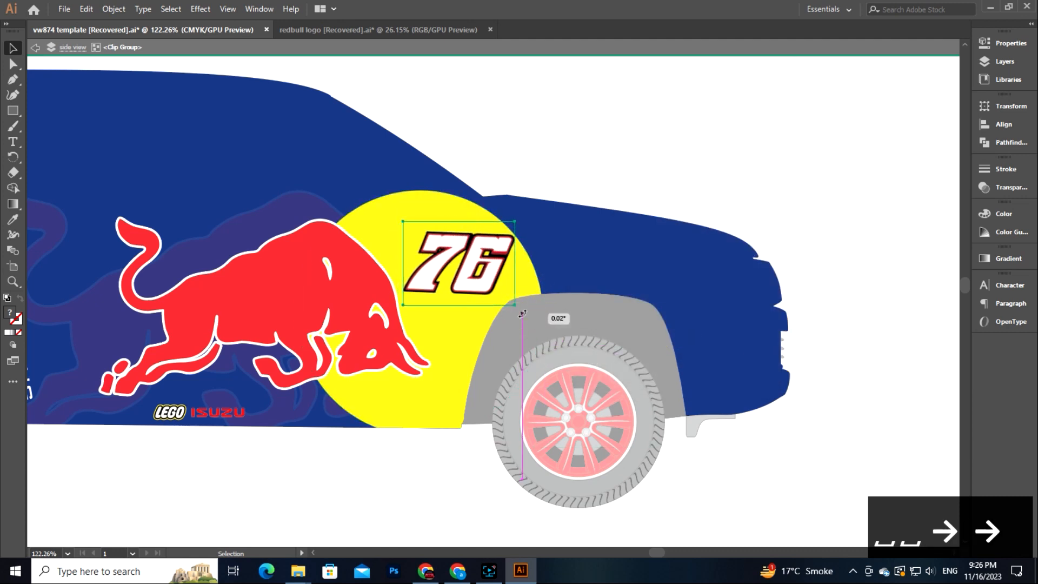
{"action": "double_click", "coordinate": [830, 378]}
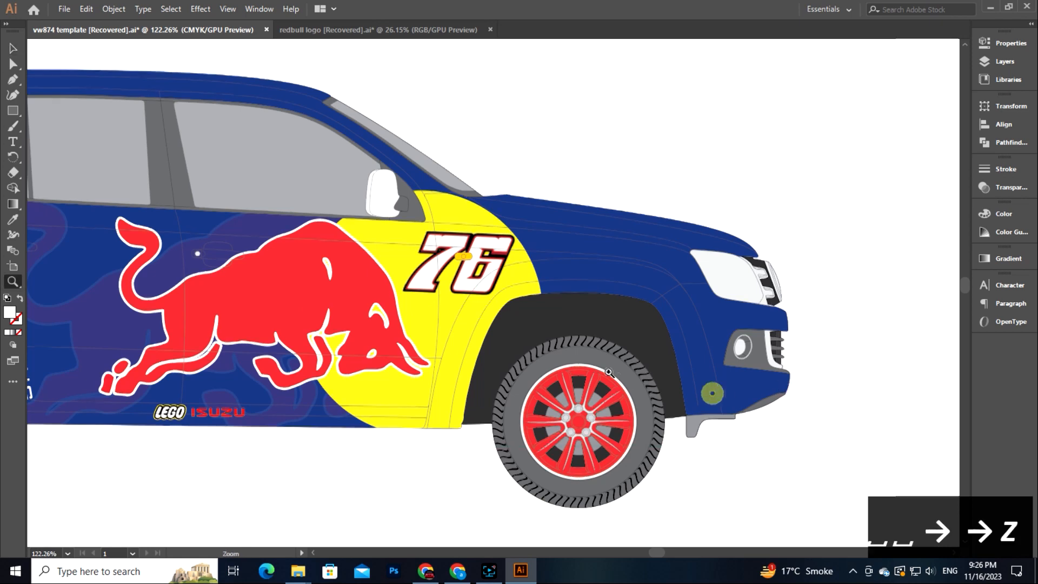
Fill the front view's body shape with dark red #890606.
{"action": "key", "text": "ctrl+0"}
{"action": "left_click_drag", "start_coordinate": [620, 362], "coordinate": [557, 352]}
{"action": "left_click", "coordinate": [12, 49]}
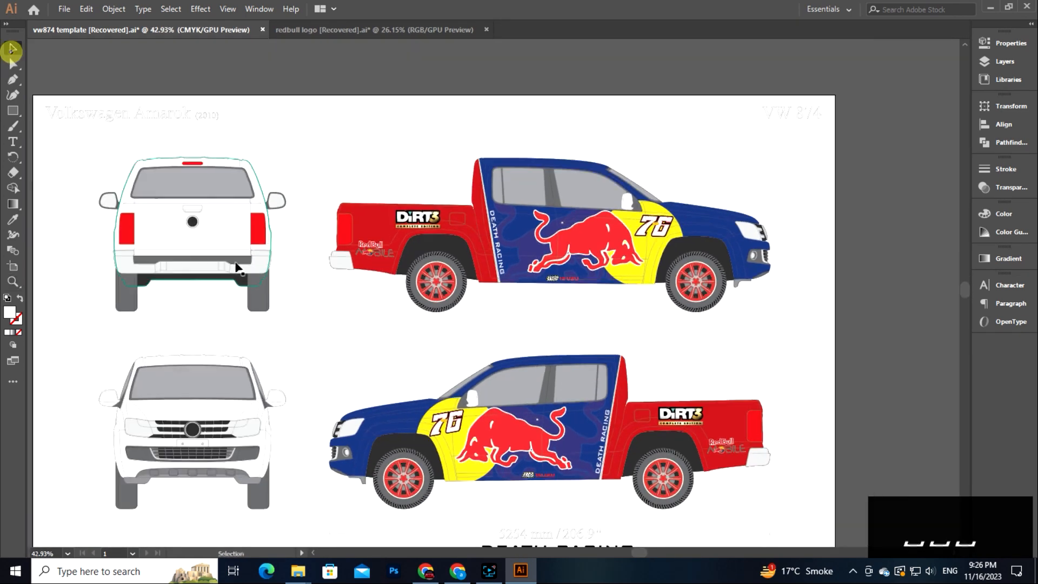
{"action": "left_click_drag", "start_coordinate": [234, 267], "coordinate": [301, 212]}
{"action": "left_click_drag", "start_coordinate": [674, 473], "coordinate": [718, 471]}
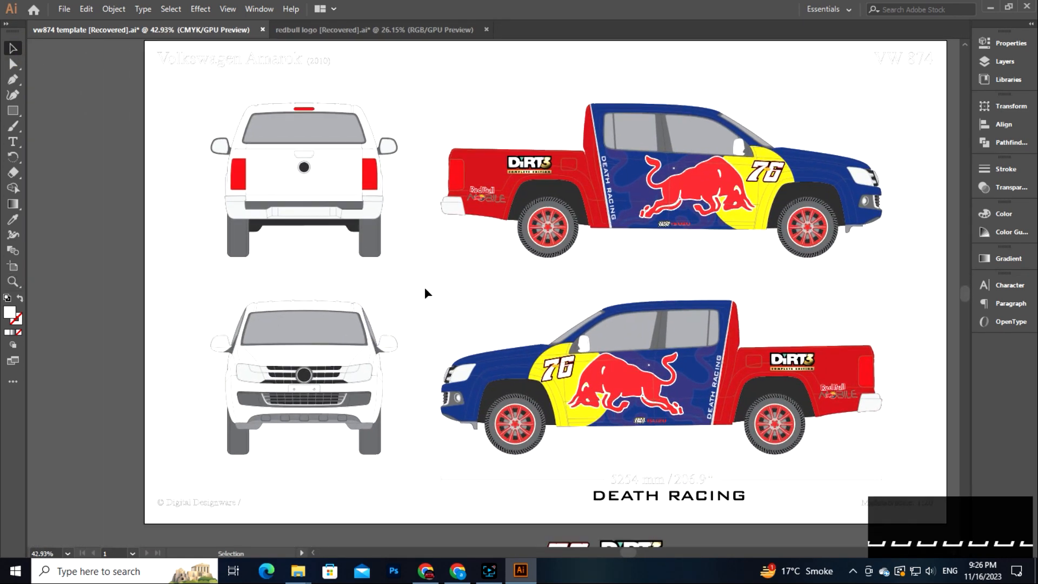
{"action": "left_click", "coordinate": [992, 62]}
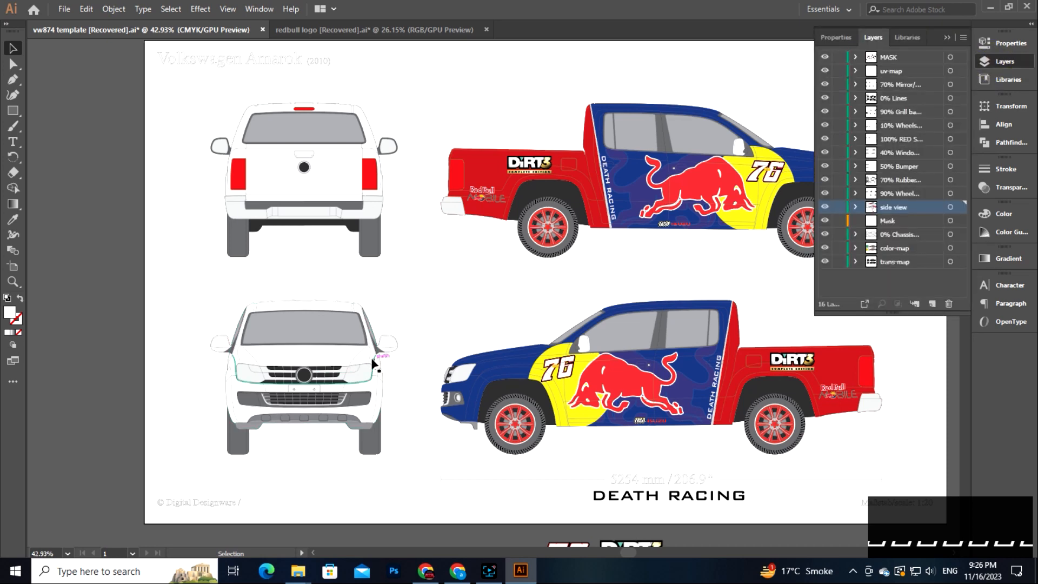
{"action": "left_click", "coordinate": [332, 356]}
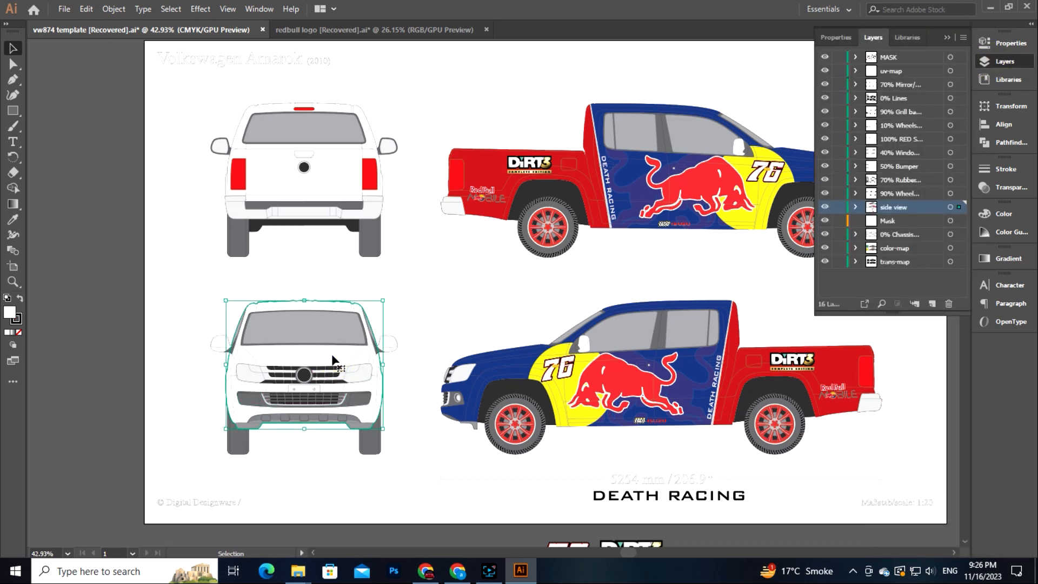
{"action": "left_click_drag", "start_coordinate": [177, 322], "coordinate": [206, 258]}
{"action": "left_click", "coordinate": [202, 257]}
{"action": "left_click", "coordinate": [313, 290]}
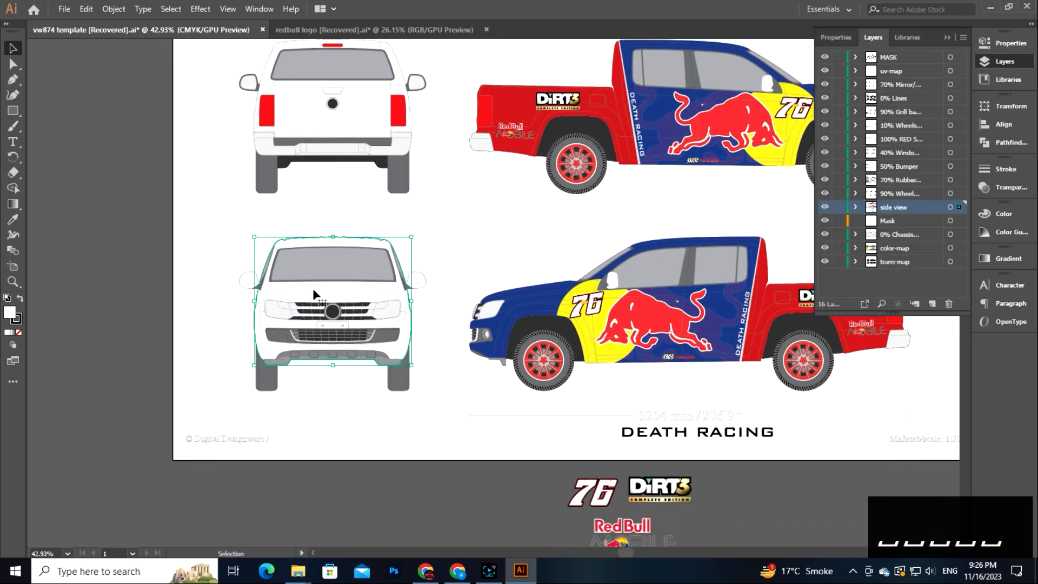
{"action": "double_click", "coordinate": [10, 313]}
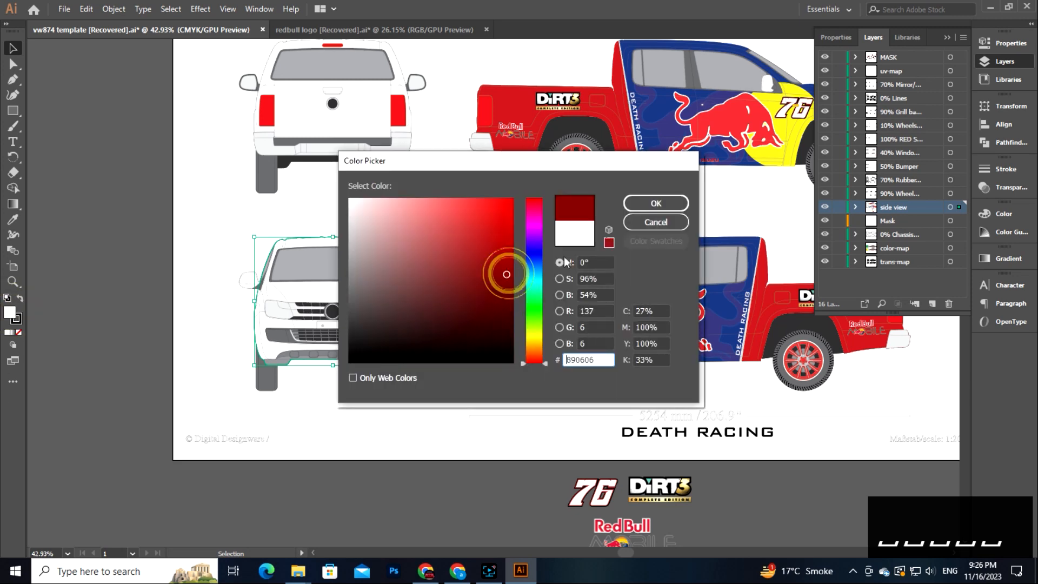
{"action": "left_click", "coordinate": [655, 203]}
{"action": "left_click", "coordinate": [420, 400]}
Draw a rectangle covering the whole front view and fill it with the blue sampled from the side view's hood.
{"action": "key", "text": "z"}
{"action": "left_click_drag", "start_coordinate": [341, 322], "coordinate": [425, 341]}
{"action": "left_click", "coordinate": [13, 50]}
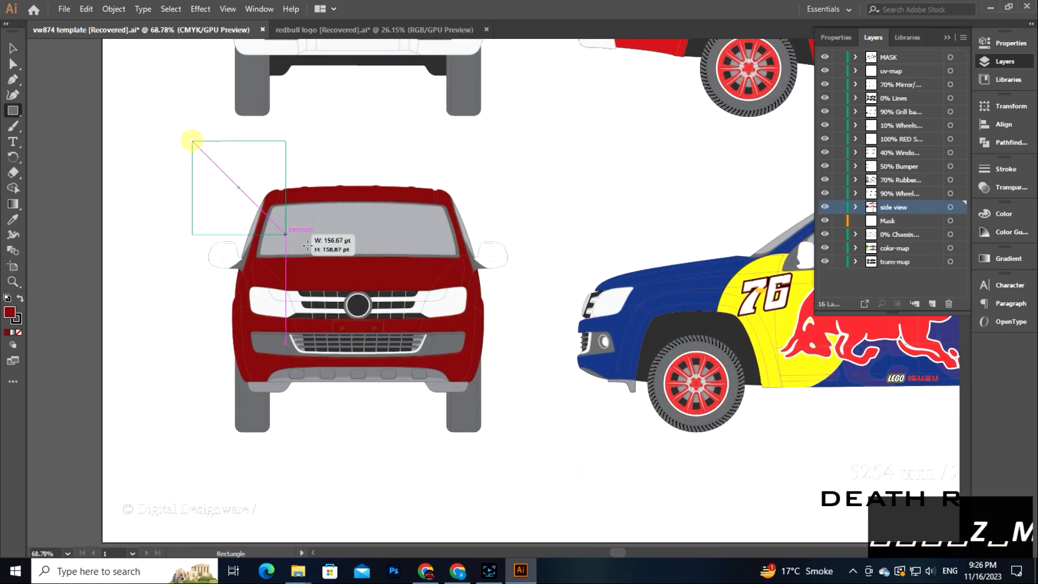
{"action": "left_click_drag", "start_coordinate": [307, 246], "coordinate": [515, 448]}
{"action": "key", "text": "slash"}
{"action": "key", "text": "i"}
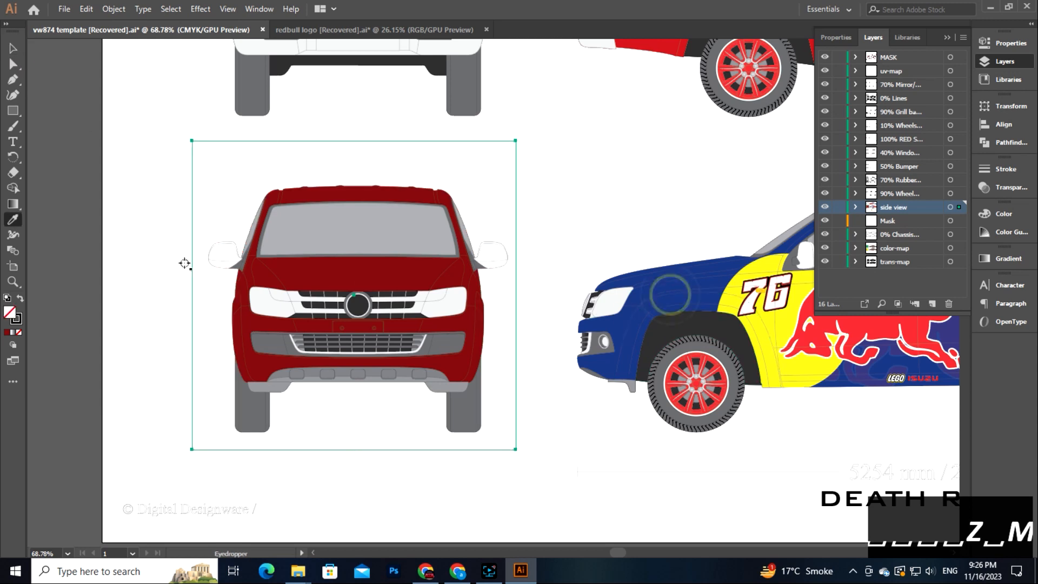
{"action": "key", "text": "ctrl+z"}
{"action": "left_click", "coordinate": [698, 269]}
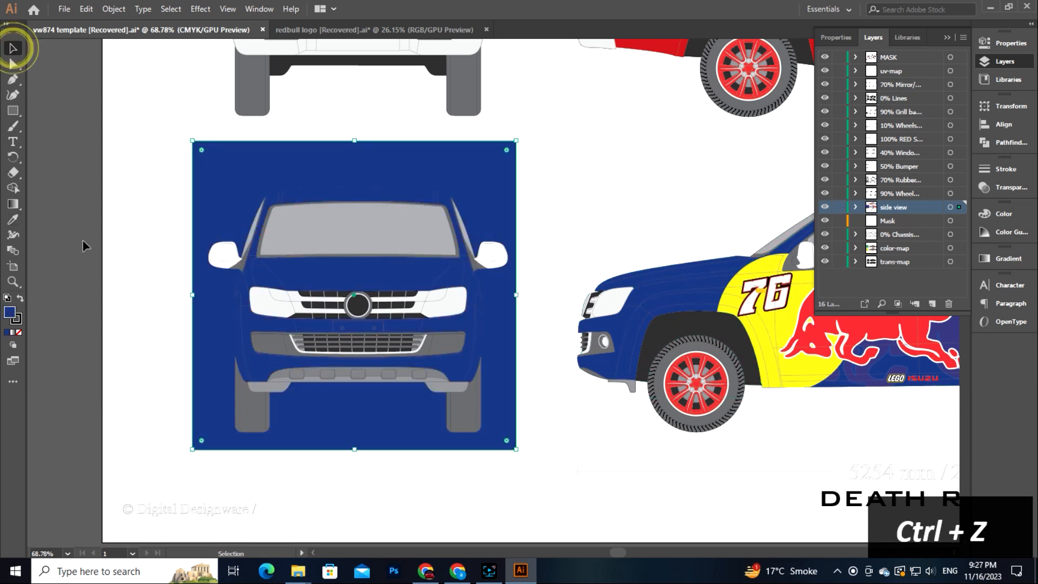
Send the blue rectangle behind the front body shape and make a clipping mask from the two.
{"action": "key", "text": "ctrl+bracketleft"}
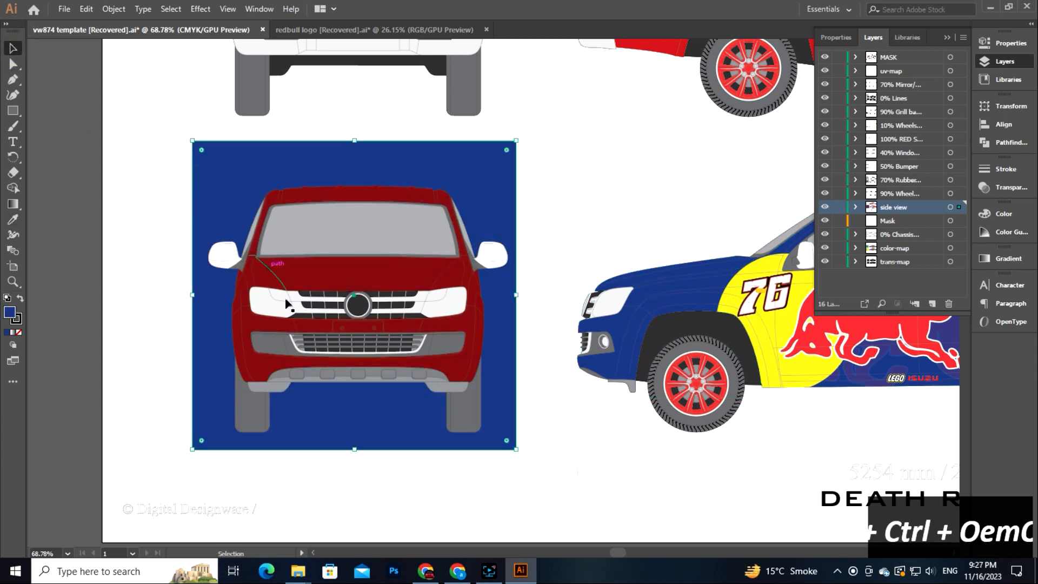
{"action": "right_click", "coordinate": [288, 286]}
{"action": "left_click", "coordinate": [319, 401]}
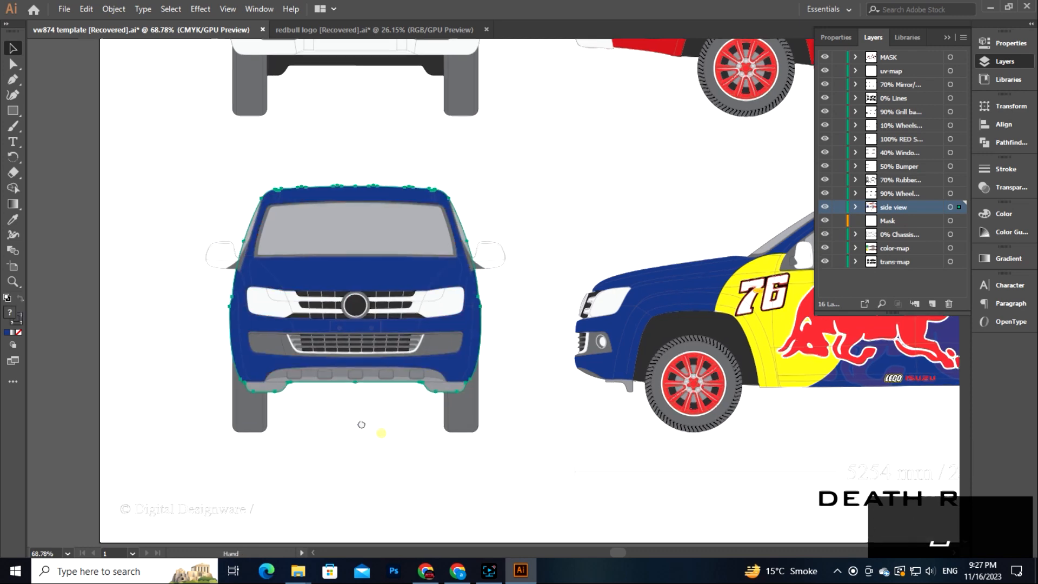
Copy the red bull and yellow circle from the side view's clipping group and paste them below the artboard under the front view.
{"action": "left_click_drag", "start_coordinate": [553, 405], "coordinate": [460, 398]}
{"action": "left_click_drag", "start_coordinate": [756, 318], "coordinate": [625, 306]}
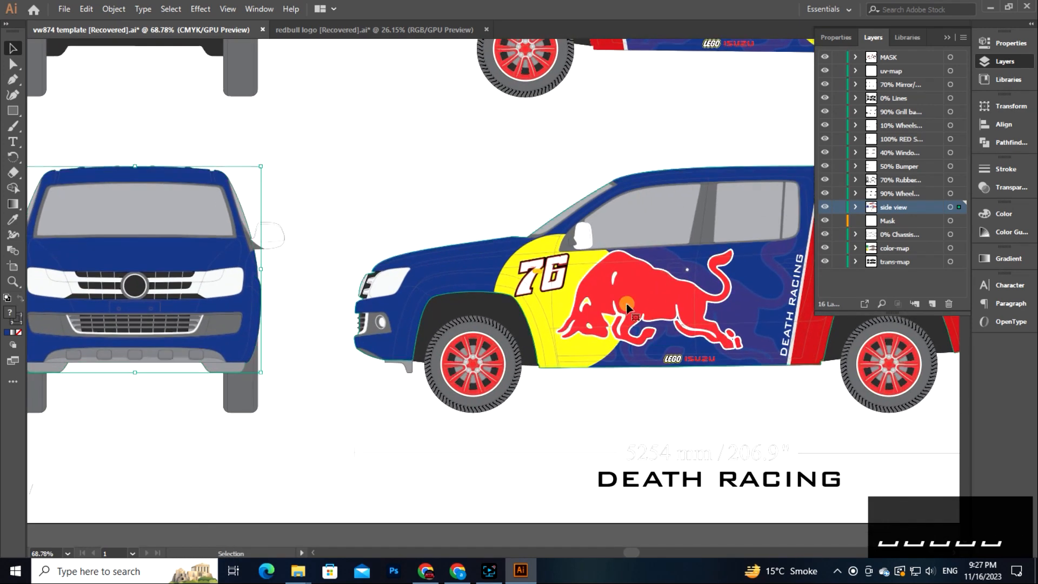
{"action": "right_click", "coordinate": [626, 304]}
{"action": "left_click", "coordinate": [658, 399]}
{"action": "left_click", "coordinate": [595, 327]}
{"action": "key", "text": "ctrl+c"}
{"action": "left_click_drag", "start_coordinate": [138, 525], "coordinate": [556, 301]}
{"action": "double_click", "coordinate": [437, 384]}
{"action": "key", "text": "ctrl+v"}
{"action": "left_click_drag", "start_coordinate": [430, 339], "coordinate": [435, 415]}
Make a vertically reflected copy of the bull and shift it left so the two bulls face each other.
{"action": "right_click", "coordinate": [540, 373]}
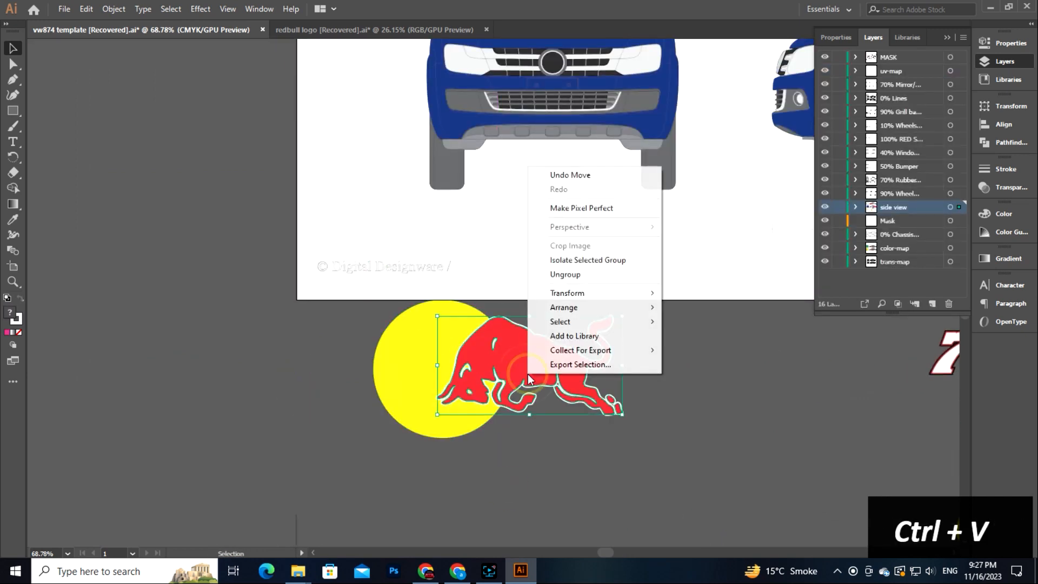
{"action": "mouse_move", "coordinate": [567, 294]}
{"action": "left_click", "coordinate": [697, 343]}
{"action": "left_click", "coordinate": [679, 358]}
{"action": "key", "text": "shift+Left"}
{"action": "key", "text": "shift+Left"}
{"action": "key", "text": "shift+Left"}
{"action": "key", "text": "shift+Left"}
{"action": "key", "text": "shift+Left"}
{"action": "key", "text": "shift+Left"}
{"action": "key", "text": "shift+Left"}
{"action": "key", "text": "shift+Left"}
{"action": "key", "text": "shift+Left"}
{"action": "key", "text": "shift+Left"}
{"action": "key", "text": "shift+Left"}
{"action": "key", "text": "shift+Left"}
{"action": "key", "text": "shift+Left"}
{"action": "key", "text": "shift+Left"}
{"action": "key", "text": "shift+Left"}
{"action": "key", "text": "shift+Left"}
{"action": "key", "text": "shift+Left"}
{"action": "key", "text": "shift+Left"}
{"action": "key", "text": "shift+Left"}
{"action": "key", "text": "shift+Left"}
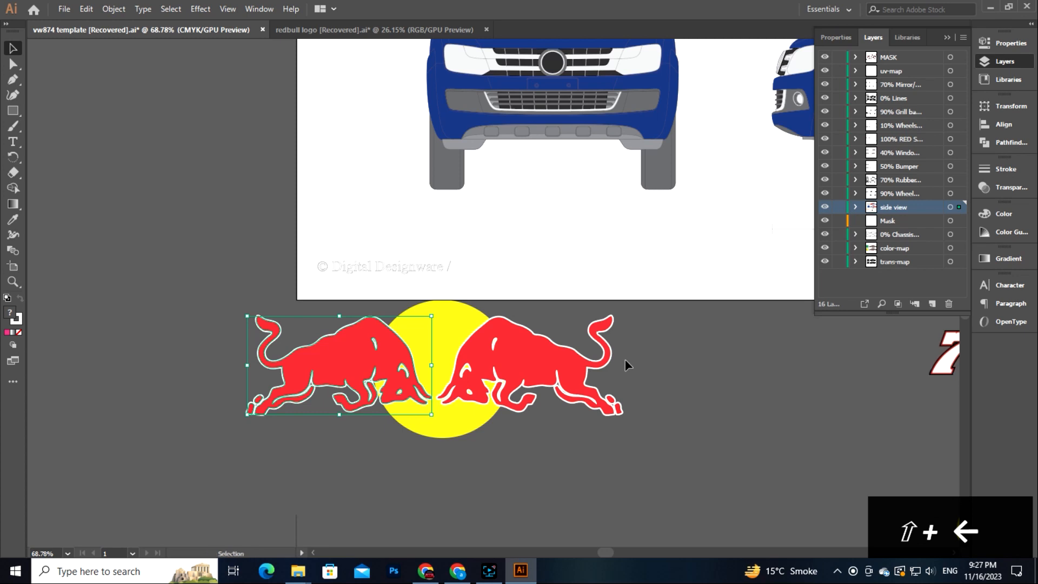
{"action": "key", "text": "Right"}
{"action": "key", "text": "Right"}
Nudge the right-hand bull to the right to balance the pair around the yellow circle.
{"action": "left_click", "coordinate": [506, 373]}
{"action": "key", "text": "Right"}
{"action": "key", "text": "Right"}
{"action": "key", "text": "Right"}
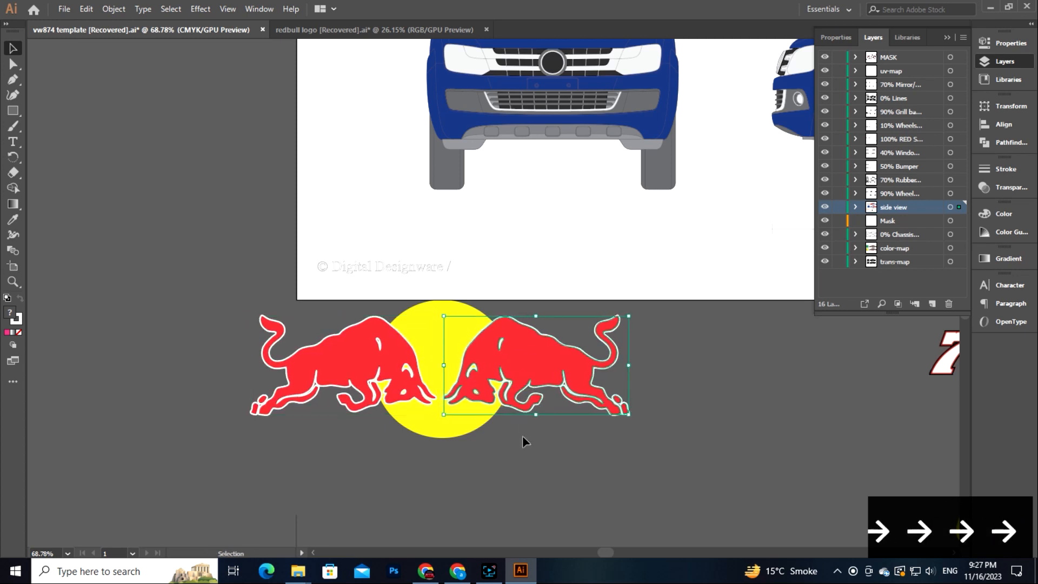
{"action": "key", "text": "Right"}
{"action": "key", "text": "Right"}
{"action": "key", "text": "Right"}
{"action": "key", "text": "Right"}
{"action": "key", "text": "Right"}
{"action": "key", "text": "Right"}
{"action": "key", "text": "Right"}
{"action": "key", "text": "Right"}
{"action": "left_click", "coordinate": [522, 436]}
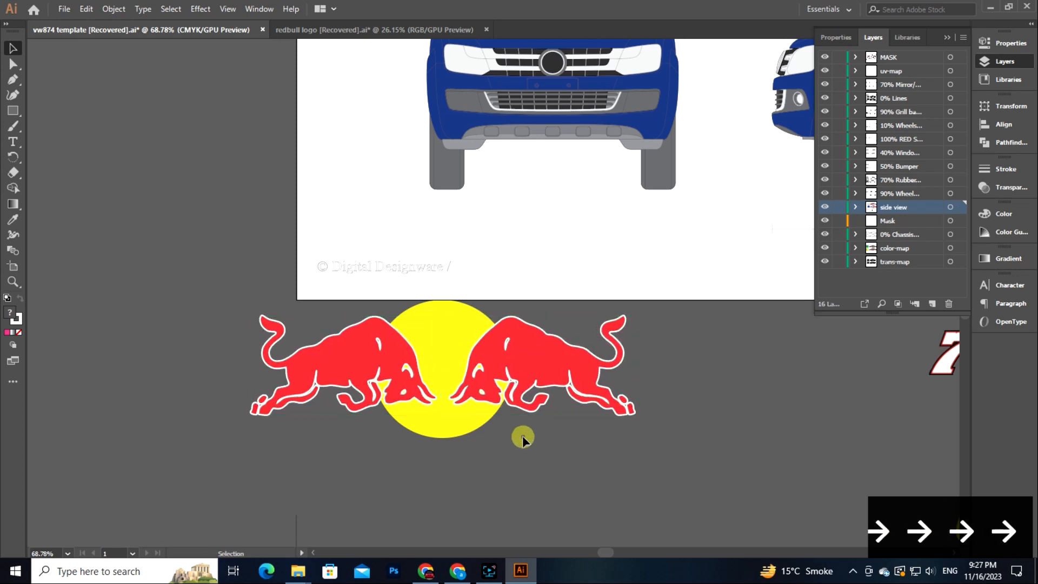
Group the two bulls and the yellow circle into one logo.
{"action": "left_click_drag", "start_coordinate": [335, 475], "coordinate": [514, 375]}
{"action": "key", "text": "ctrl+g"}
{"action": "left_click_drag", "start_coordinate": [539, 55], "coordinate": [517, 243]}
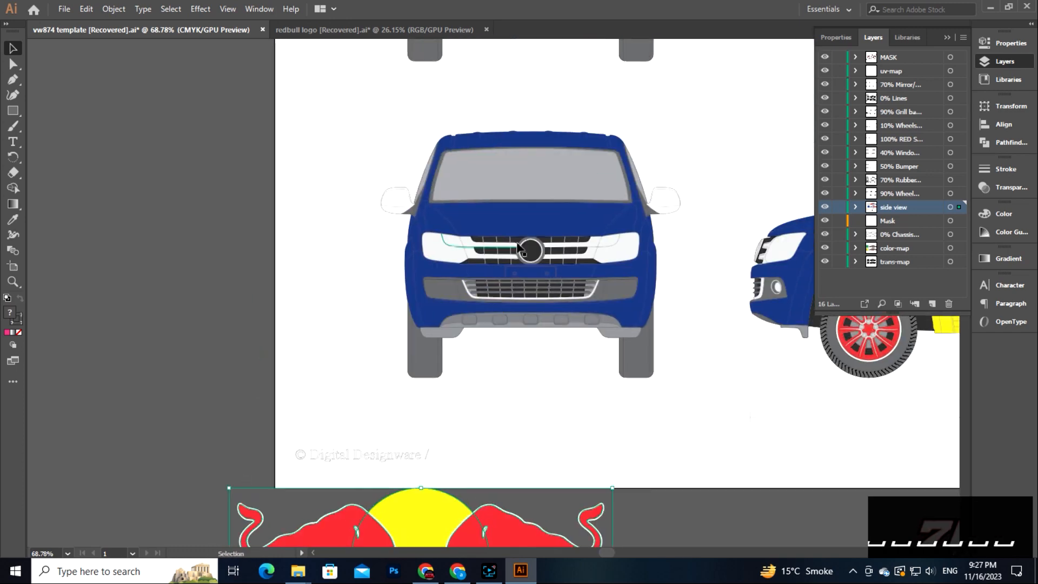
{"action": "right_click", "coordinate": [463, 203]}
{"action": "left_click", "coordinate": [544, 323]}
{"action": "key", "text": "z"}
{"action": "left_click_drag", "start_coordinate": [532, 198], "coordinate": [629, 255]}
{"action": "left_click", "coordinate": [15, 49]}
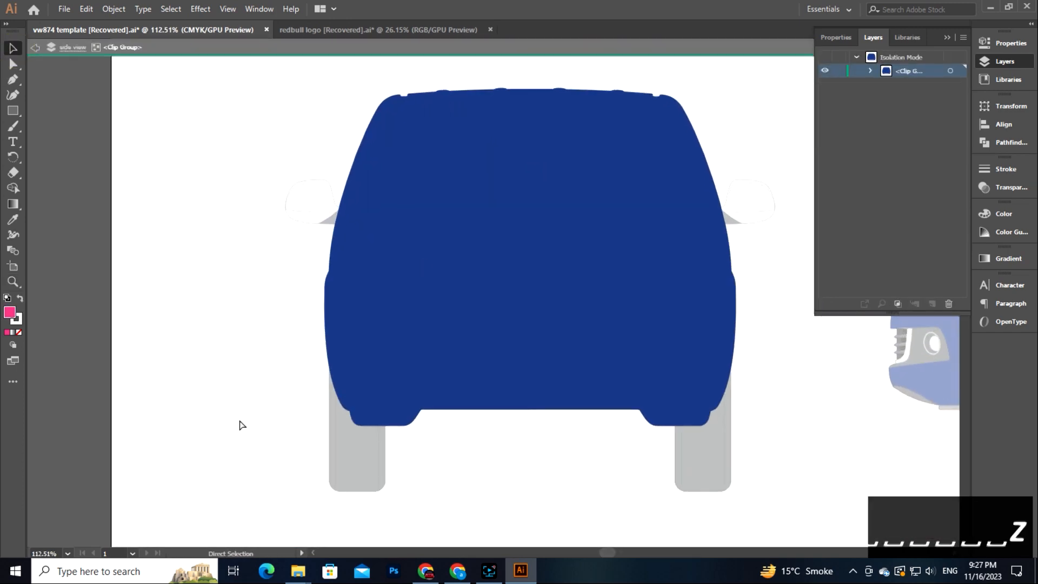
{"action": "key", "text": "ctrl+z"}
Paste a copy of the double-bull logo, scale it down and center it on the hood above the grille.
{"action": "key", "text": "ctrl+v"}
{"action": "left_click_drag", "start_coordinate": [493, 181], "coordinate": [507, 266]}
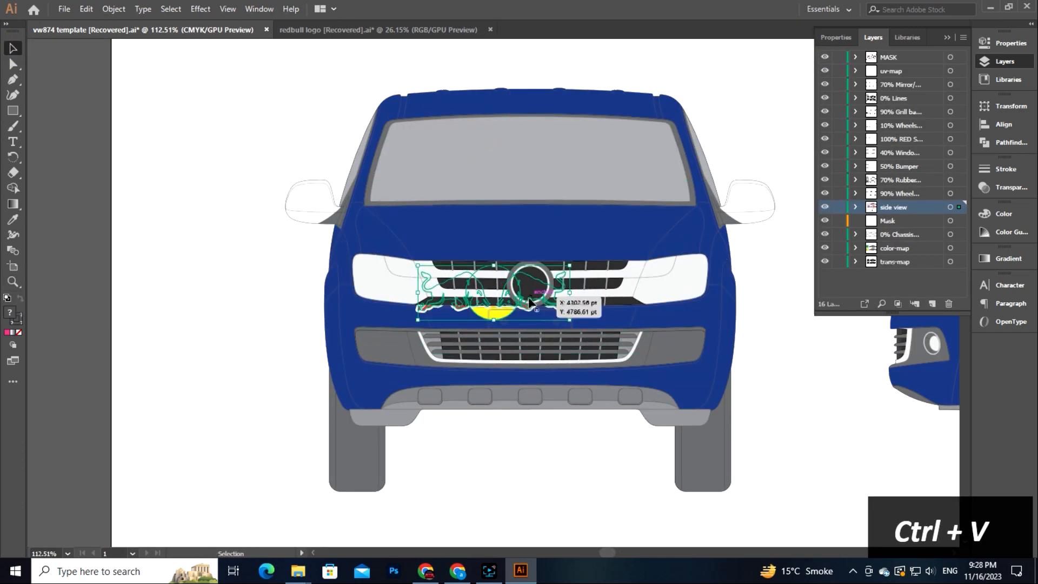
{"action": "left_click_drag", "start_coordinate": [492, 314], "coordinate": [529, 254]}
{"action": "left_click_drag", "start_coordinate": [530, 205], "coordinate": [531, 215]}
Cut the hood logo, paste it in place inside the front body's clipping mask and leave isolation.
{"action": "key", "text": "ctrl+x"}
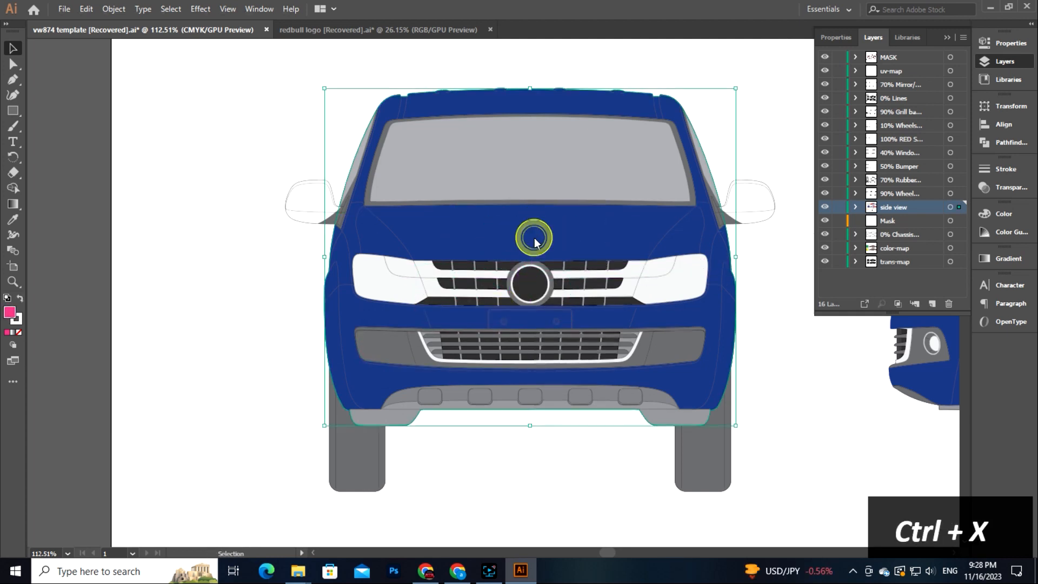
{"action": "double_click", "coordinate": [573, 329]}
{"action": "key", "text": "ctrl+f"}
{"action": "left_click", "coordinate": [187, 255]}
{"action": "double_click", "coordinate": [187, 254]}
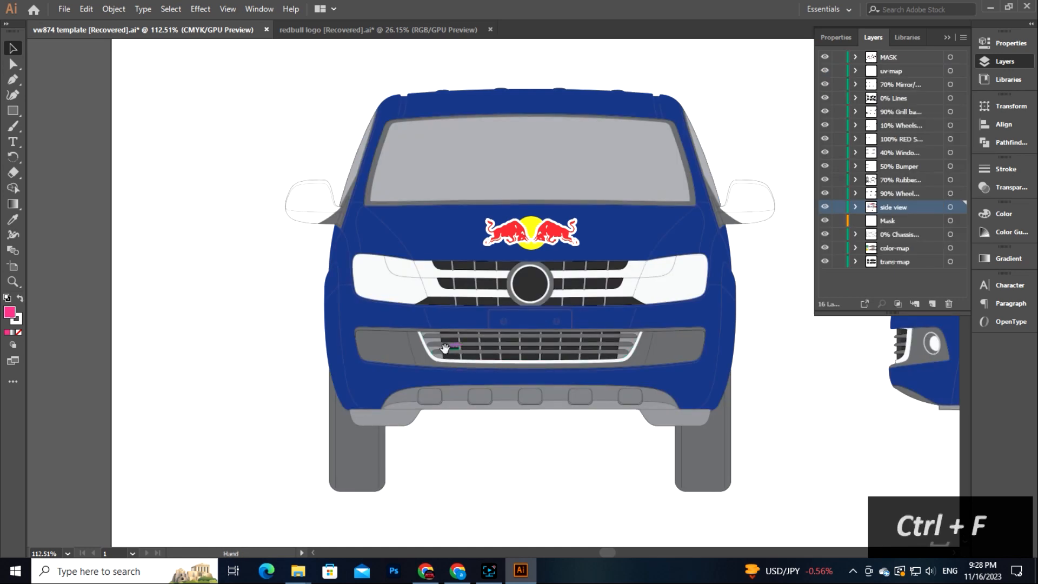
Fill both side mirrors of the front view with the body's blue.
{"action": "left_click_drag", "start_coordinate": [453, 353], "coordinate": [355, 330]}
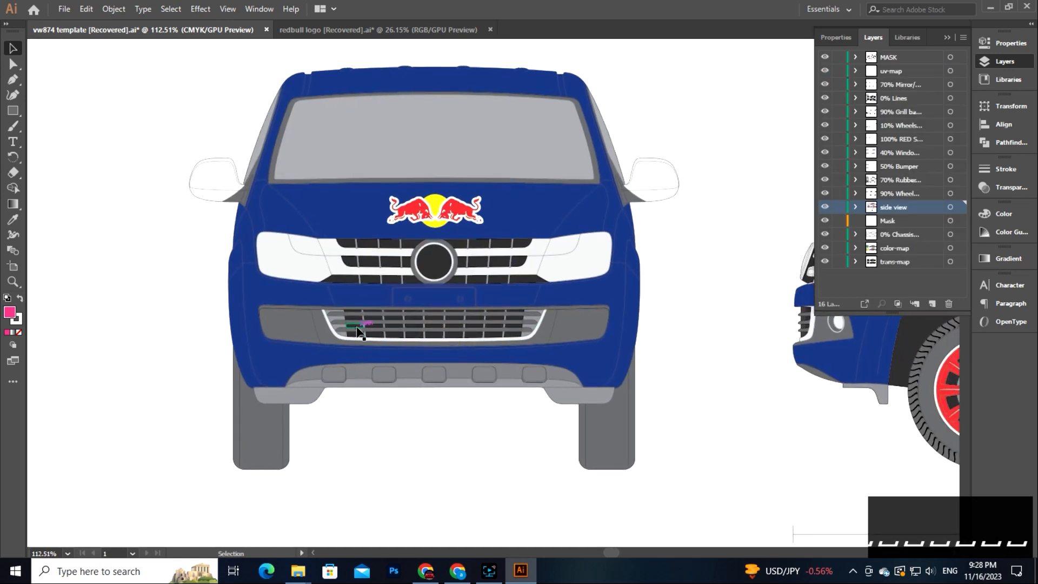
{"action": "left_click_drag", "start_coordinate": [530, 331], "coordinate": [455, 354]}
{"action": "left_click_drag", "start_coordinate": [526, 379], "coordinate": [506, 403]}
{"action": "left_click_drag", "start_coordinate": [506, 350], "coordinate": [513, 386]}
{"action": "left_click", "coordinate": [562, 263]}
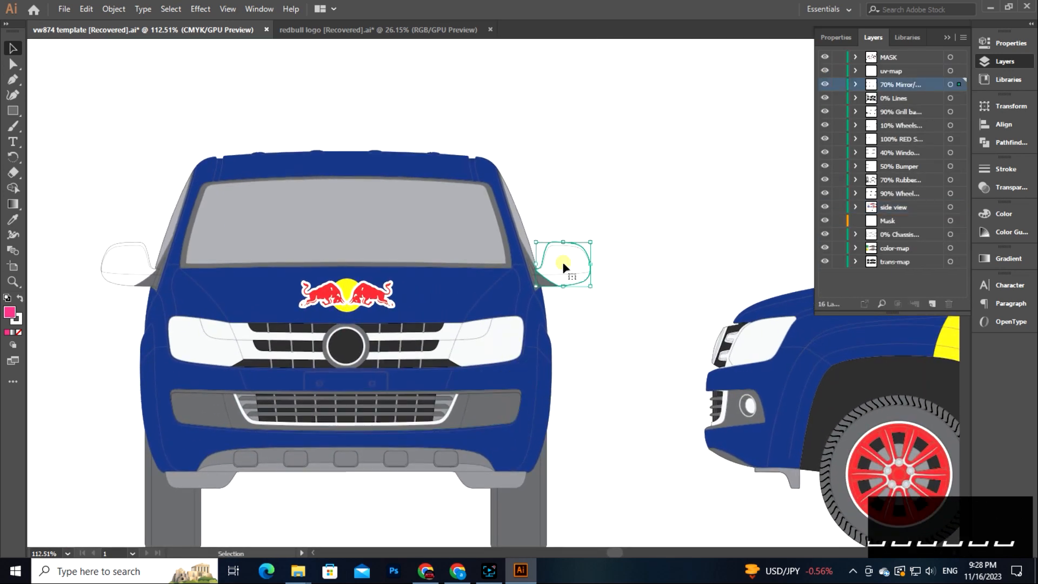
{"action": "key", "text": "i"}
{"action": "left_click", "coordinate": [176, 297]}
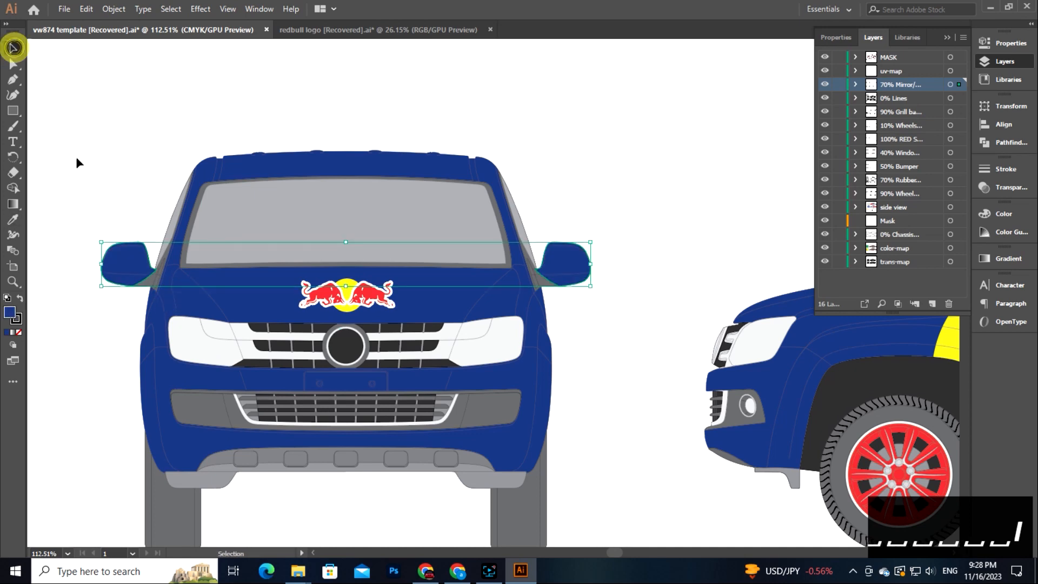
Isolate the front body's clipping mask, shrink the hood logo and place one on each lower corner of the bumper.
{"action": "left_click_drag", "start_coordinate": [297, 249], "coordinate": [364, 157]}
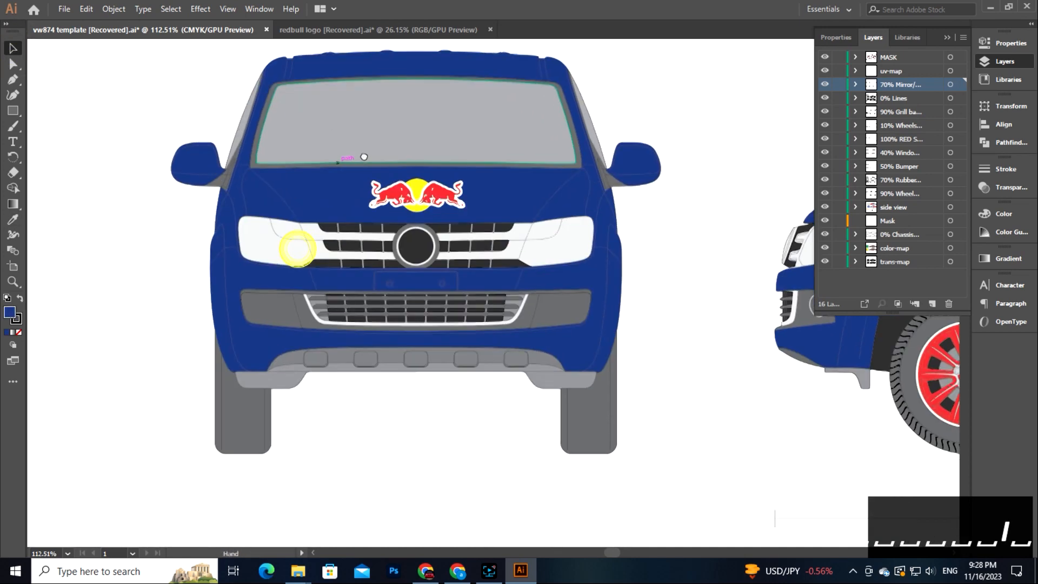
{"action": "left_click", "coordinate": [420, 198]}
{"action": "right_click", "coordinate": [420, 193]}
{"action": "left_click", "coordinate": [452, 285]}
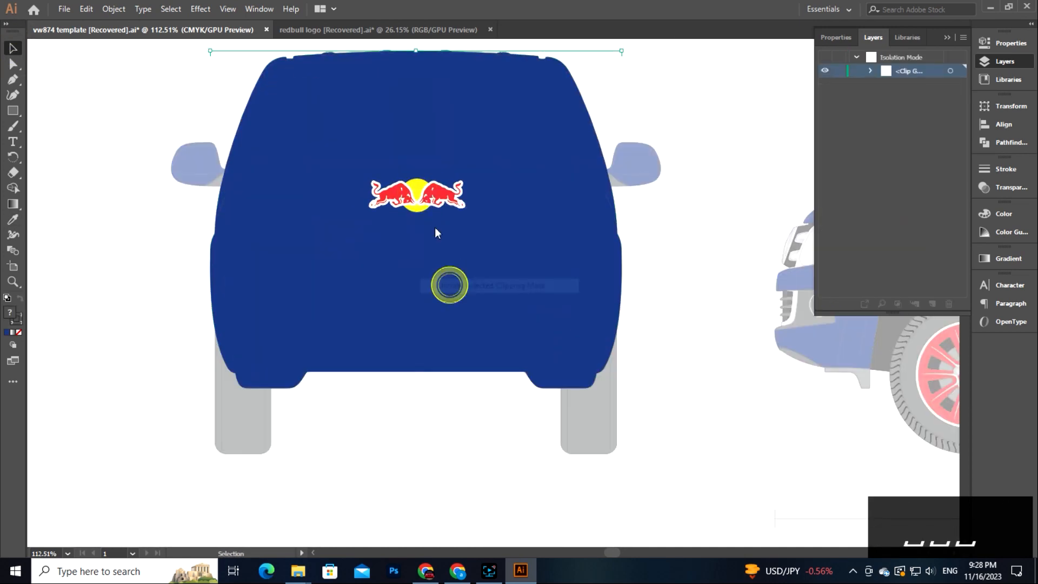
{"action": "left_click_drag", "start_coordinate": [417, 195], "coordinate": [572, 357]}
{"action": "double_click", "coordinate": [748, 459]}
Raise both bumper logos within the clipping mask so they clear the lower grey trim, and leave isolation.
{"action": "right_click", "coordinate": [574, 361]}
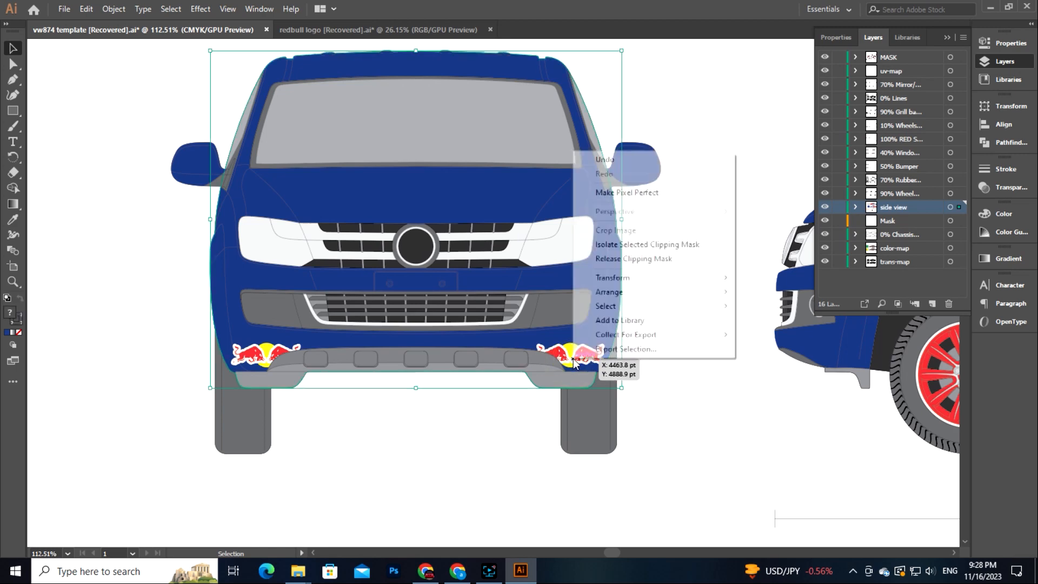
{"action": "left_click", "coordinate": [665, 245]}
{"action": "key", "text": "Up"}
{"action": "key", "text": "Up"}
{"action": "key", "text": "Up"}
{"action": "key", "text": "Up"}
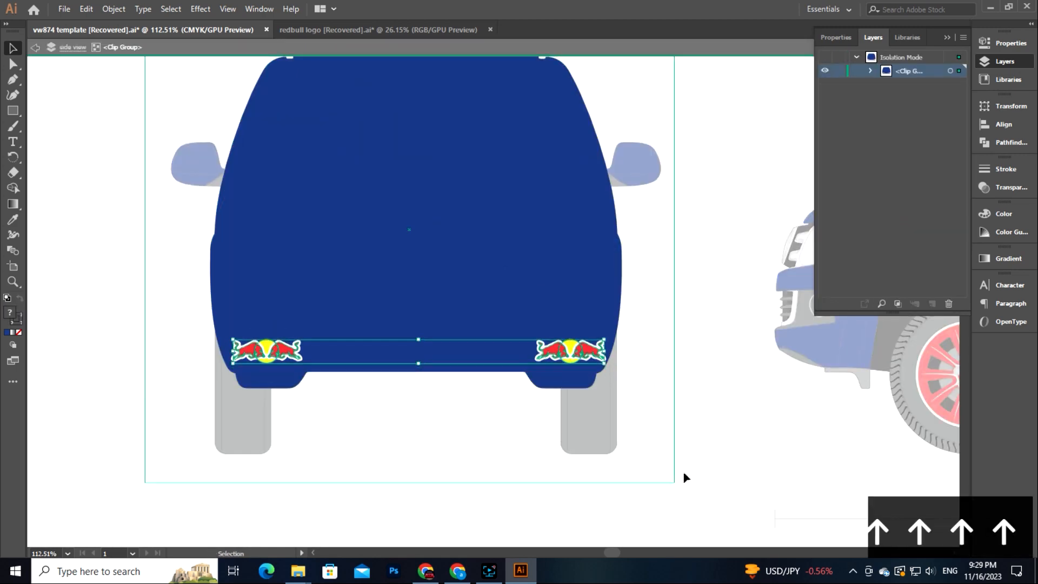
{"action": "left_click", "coordinate": [702, 438]}
{"action": "double_click", "coordinate": [701, 436]}
{"action": "right_click", "coordinate": [577, 350]}
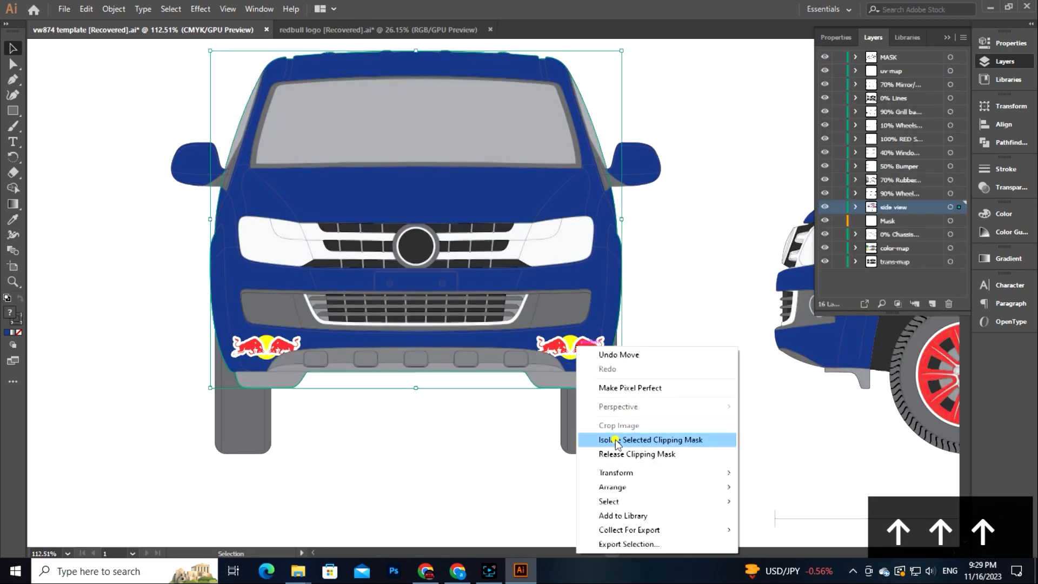
{"action": "left_click", "coordinate": [616, 441]}
{"action": "left_click", "coordinate": [573, 354]}
{"action": "left_click", "coordinate": [282, 349], "text": "shift"}
{"action": "key", "text": "shift+Up"}
{"action": "double_click", "coordinate": [702, 399]}
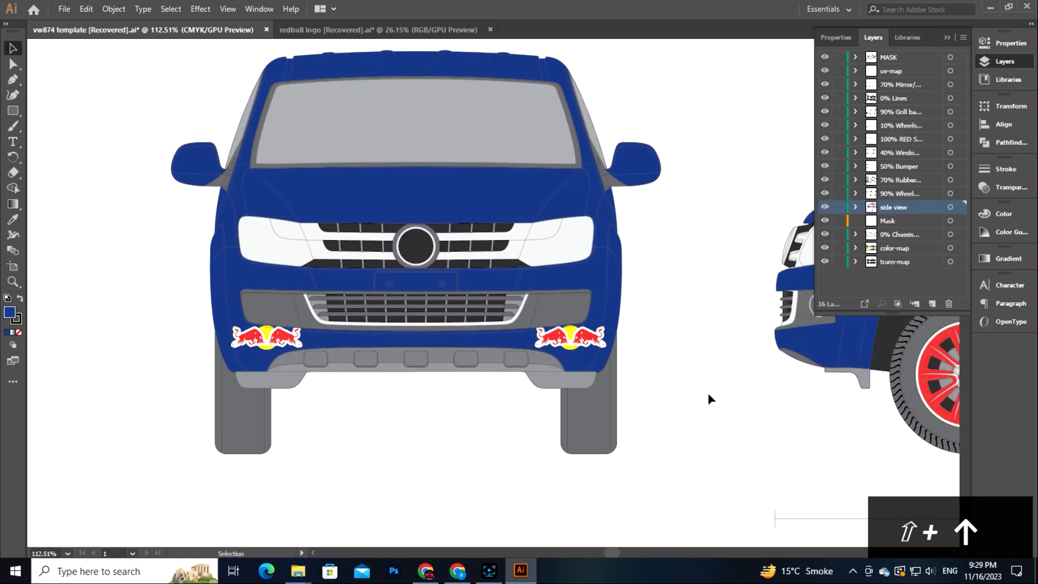
Shrink the bumper's left logo, nudge it left, and delete the right logo inside the clipping mask.
{"action": "right_click", "coordinate": [572, 341]}
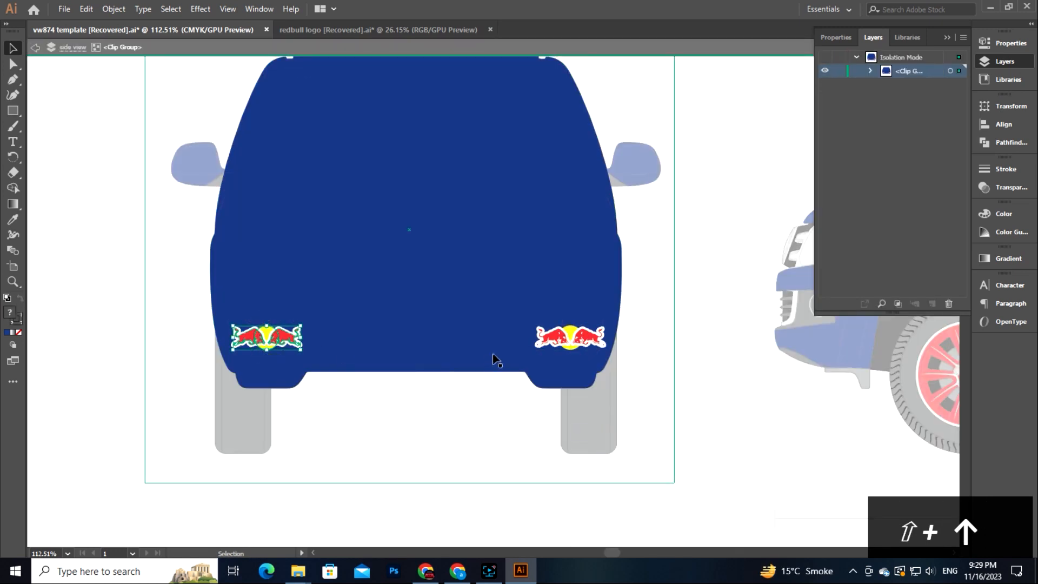
{"action": "left_click", "coordinate": [275, 336]}
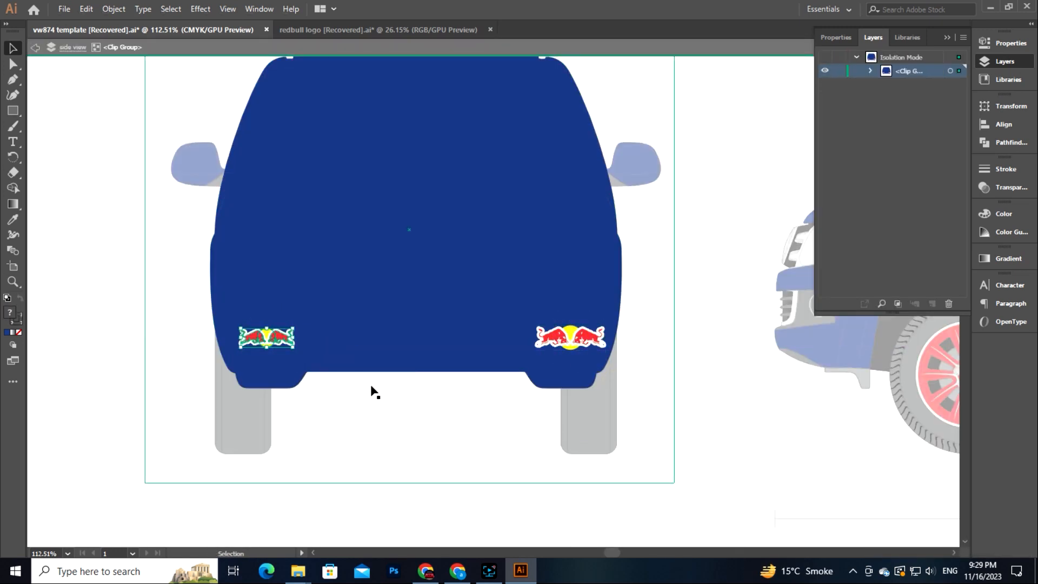
{"action": "key", "text": "Left"}
{"action": "key", "text": "Left"}
{"action": "key", "text": "Left"}
{"action": "key", "text": "Left"}
{"action": "left_click", "coordinate": [577, 351]}
{"action": "key", "text": "Delete"}
{"action": "double_click", "coordinate": [626, 437]}
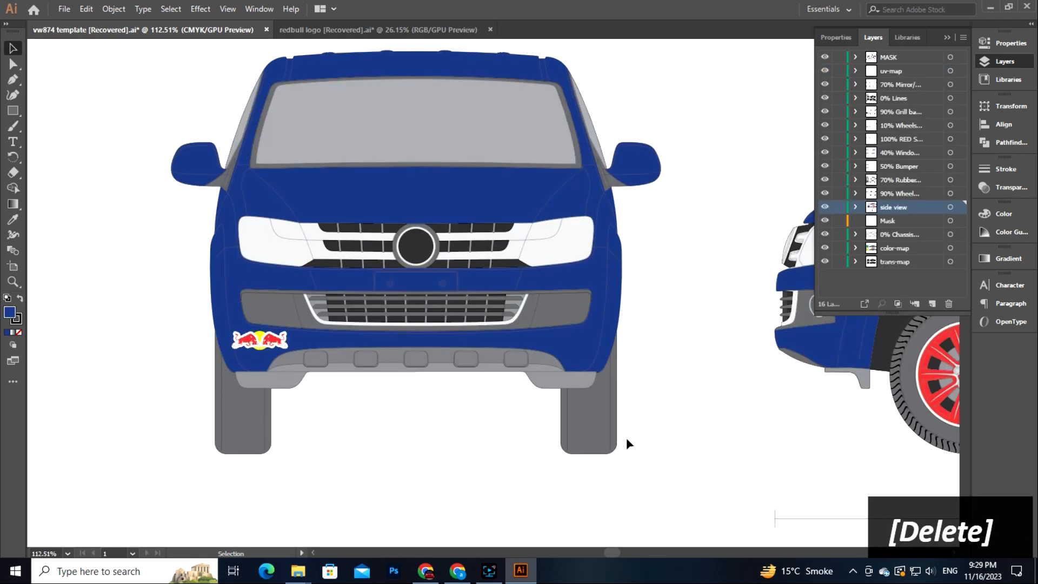
Duplicate the resized bumper logo onto the opposite lower corner within the clipping mask and leave isolation.
{"action": "right_click", "coordinate": [268, 344]}
{"action": "left_click", "coordinate": [329, 440]}
{"action": "left_click_drag", "start_coordinate": [405, 350], "coordinate": [577, 352]}
{"action": "double_click", "coordinate": [632, 410]}
{"action": "double_click", "coordinate": [721, 463]}
Expand the yellow circle of the large double-bull logo below the artboard.
{"action": "key", "text": "z"}
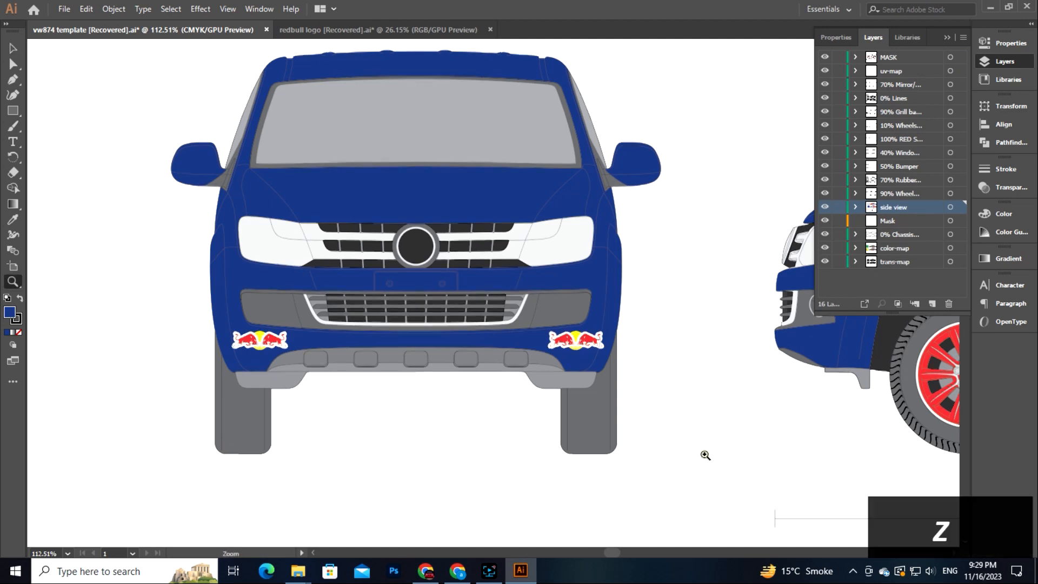
{"action": "left_click_drag", "start_coordinate": [703, 454], "coordinate": [569, 453]}
{"action": "key", "text": "space"}
{"action": "left_click_drag", "start_coordinate": [569, 454], "coordinate": [407, 436]}
{"action": "left_click_drag", "start_coordinate": [260, 360], "coordinate": [378, 389]}
{"action": "key", "text": "space"}
{"action": "left_click_drag", "start_coordinate": [379, 390], "coordinate": [301, 373]}
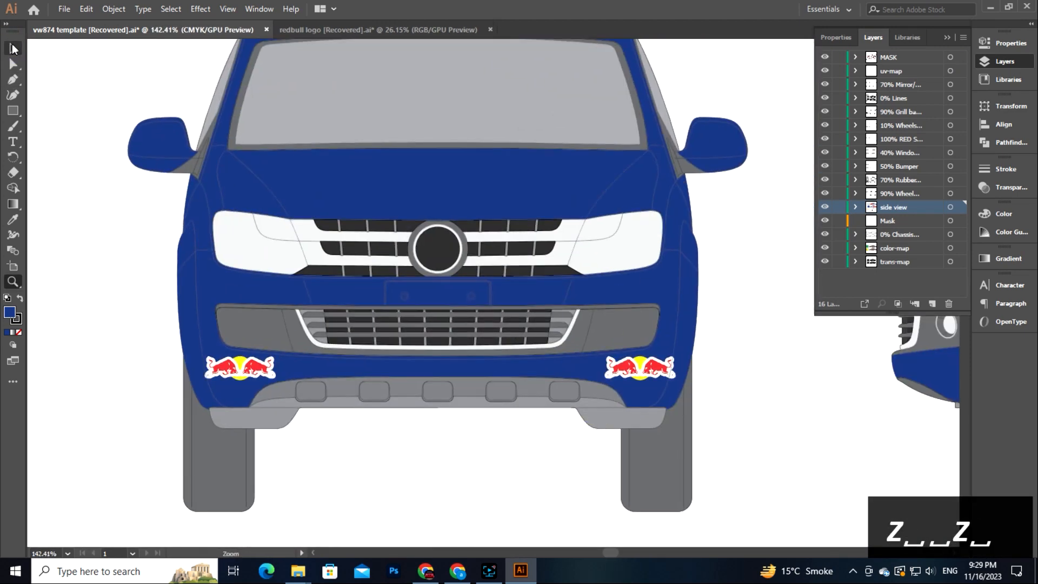
{"action": "key", "text": "space"}
{"action": "left_click_drag", "start_coordinate": [627, 373], "coordinate": [637, 178]}
{"action": "left_click_drag", "start_coordinate": [406, 449], "coordinate": [535, 118]}
{"action": "left_click", "coordinate": [343, 243]}
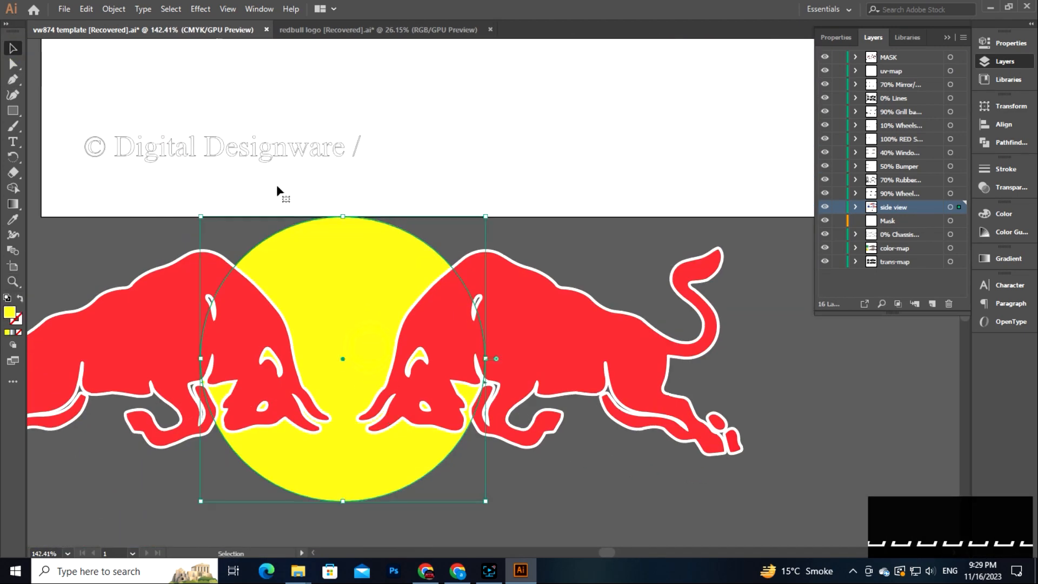
{"action": "left_click", "coordinate": [113, 9]}
{"action": "left_click", "coordinate": [144, 147]}
{"action": "left_click", "coordinate": [559, 500]}
{"action": "left_click", "coordinate": [495, 397]}
{"action": "left_click", "coordinate": [407, 493]}
{"action": "left_click_drag", "start_coordinate": [91, 248], "coordinate": [541, 433]}
{"action": "left_click", "coordinate": [113, 9]}
{"action": "key", "text": "space"}
{"action": "left_click_drag", "start_coordinate": [324, 508], "coordinate": [453, 418]}
{"action": "left_click", "coordinate": [436, 485]}
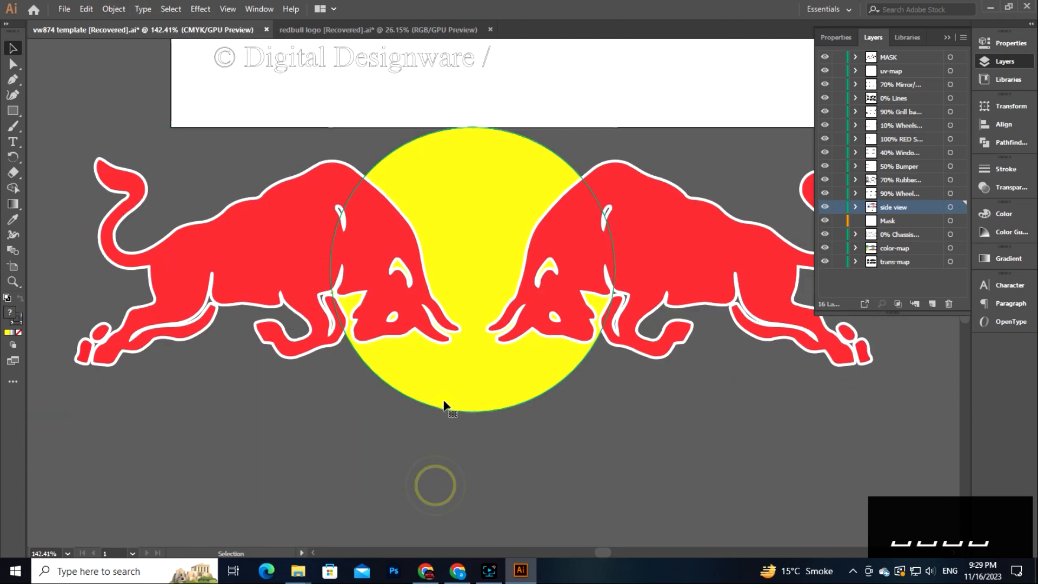
Reapply Expand to the yellow circle and expand the appearance of the left and right bulls.
{"action": "left_click", "coordinate": [449, 393]}
{"action": "left_click", "coordinate": [114, 9]}
{"action": "left_click", "coordinate": [136, 147]}
{"action": "left_click", "coordinate": [269, 321]}
{"action": "left_click", "coordinate": [114, 8]}
{"action": "left_click", "coordinate": [154, 161]}
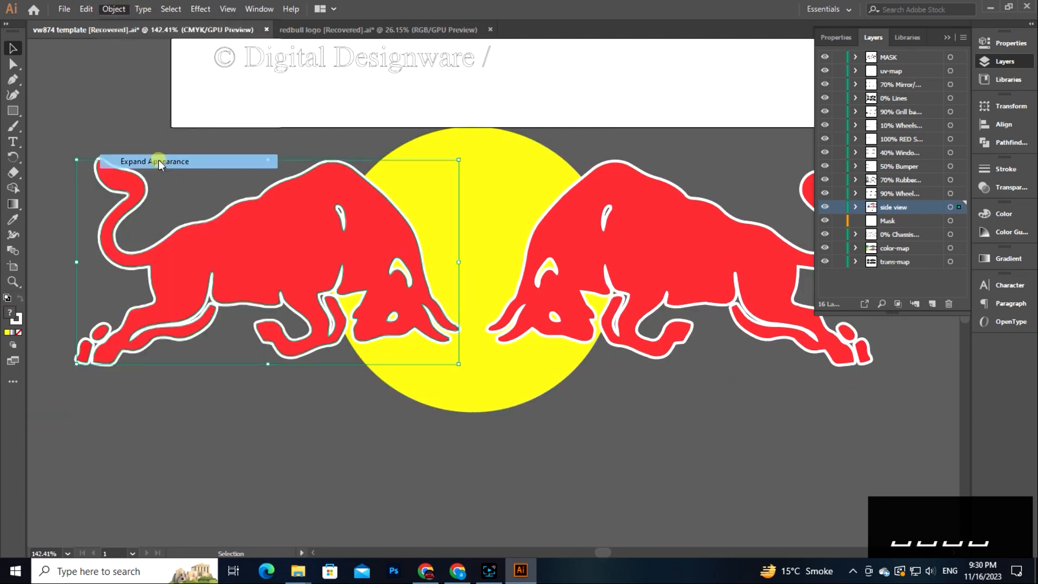
{"action": "left_click", "coordinate": [591, 225]}
{"action": "left_click", "coordinate": [113, 9]}
{"action": "left_click", "coordinate": [168, 161]}
{"action": "left_click", "coordinate": [477, 427]}
{"action": "key", "text": "space"}
{"action": "left_click_drag", "start_coordinate": [614, 463], "coordinate": [580, 489]}
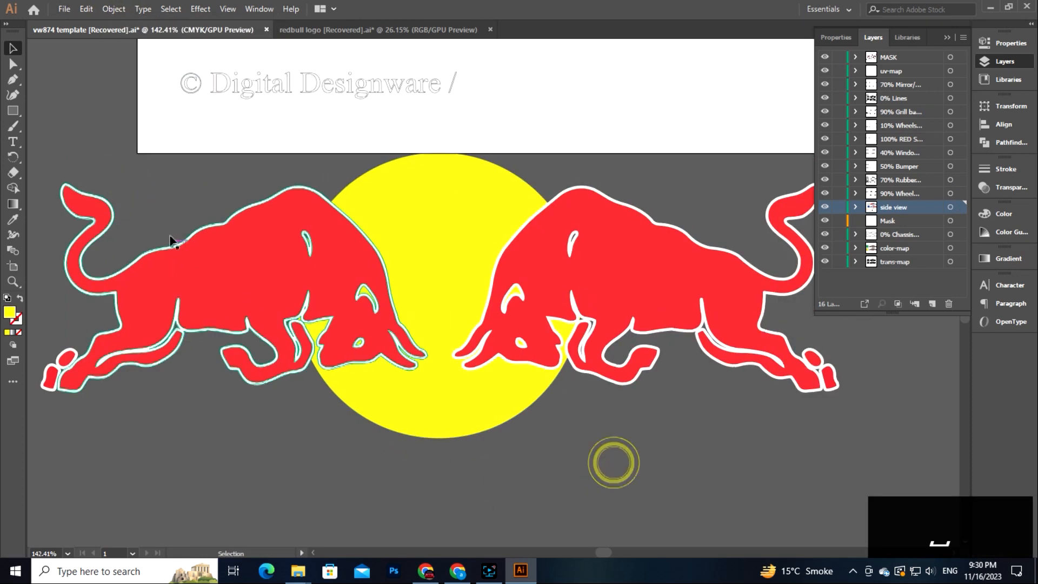
Group the yellow circle and both bulls of the large logo below the artboard and copy the group.
{"action": "left_click_drag", "start_coordinate": [159, 184], "coordinate": [654, 409]}
{"action": "right_click", "coordinate": [390, 245]}
{"action": "left_click", "coordinate": [424, 324]}
{"action": "key", "text": "ctrl+c"}
Shrink the grouped double-bull logo and place it on the artboard beneath the front view.
{"action": "key", "text": "space"}
{"action": "left_click_drag", "start_coordinate": [433, 163], "coordinate": [404, 381]}
{"action": "key", "text": "z"}
{"action": "key", "text": "z"}
{"action": "left_click", "coordinate": [381, 399]}
{"action": "left_click", "coordinate": [488, 443]}
{"action": "key", "text": "space"}
{"action": "left_click_drag", "start_coordinate": [502, 106], "coordinate": [427, 243]}
{"action": "left_click", "coordinate": [12, 47]}
{"action": "key", "text": "space"}
{"action": "left_click_drag", "start_coordinate": [470, 205], "coordinate": [453, 436]}
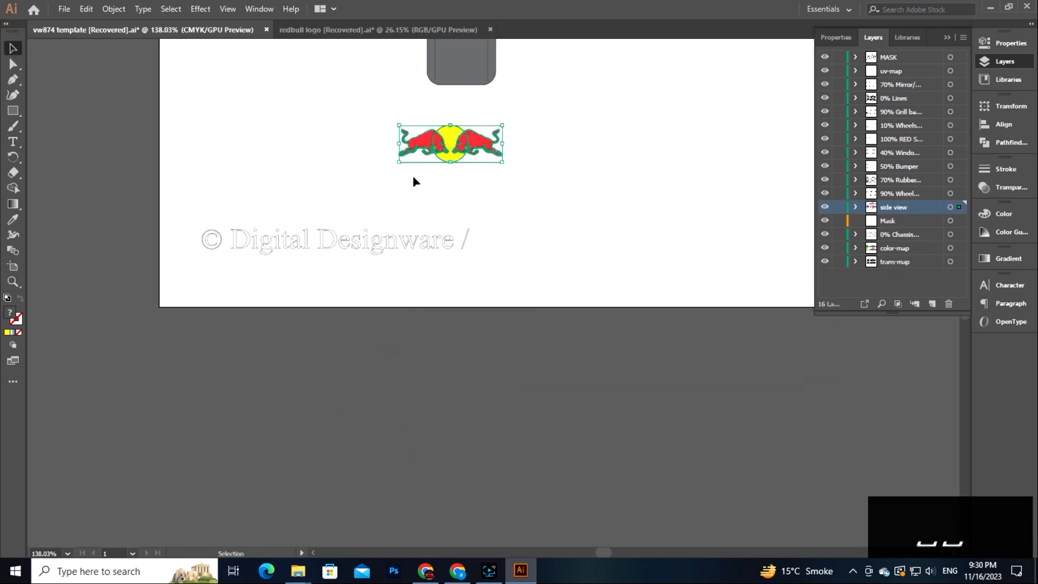
Shrink the double-bull logo further and move it onto the existing logo at the front bumper's left corner.
{"action": "left_click_drag", "start_coordinate": [413, 181], "coordinate": [411, 445]}
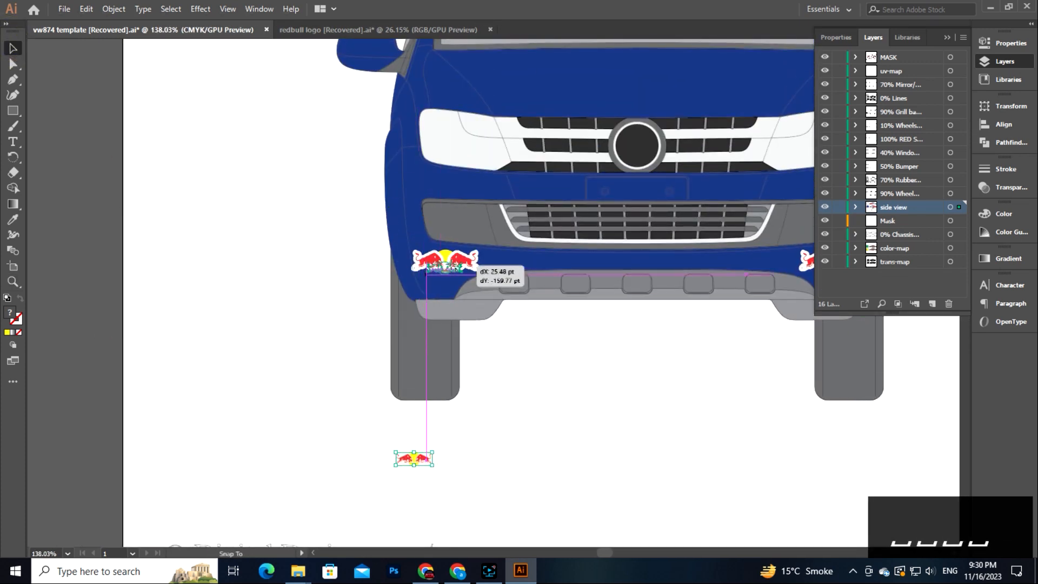
{"action": "key", "text": "z"}
{"action": "key", "text": "space"}
{"action": "left_click_drag", "start_coordinate": [444, 258], "coordinate": [431, 438]}
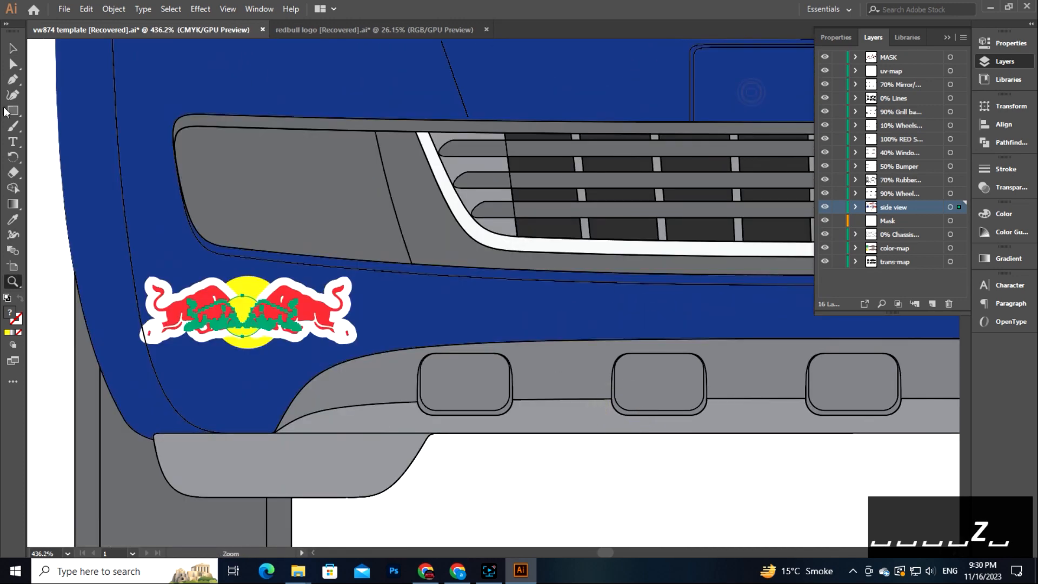
Enlarge the new bull logo to match the old bumper logo beneath it and nudge it into alignment.
{"action": "left_click", "coordinate": [13, 48]}
{"action": "left_click_drag", "start_coordinate": [304, 339], "coordinate": [359, 362]}
{"action": "key", "text": "Up"}
{"action": "key", "text": "Left"}
{"action": "key", "text": "Left"}
{"action": "key", "text": "Right"}
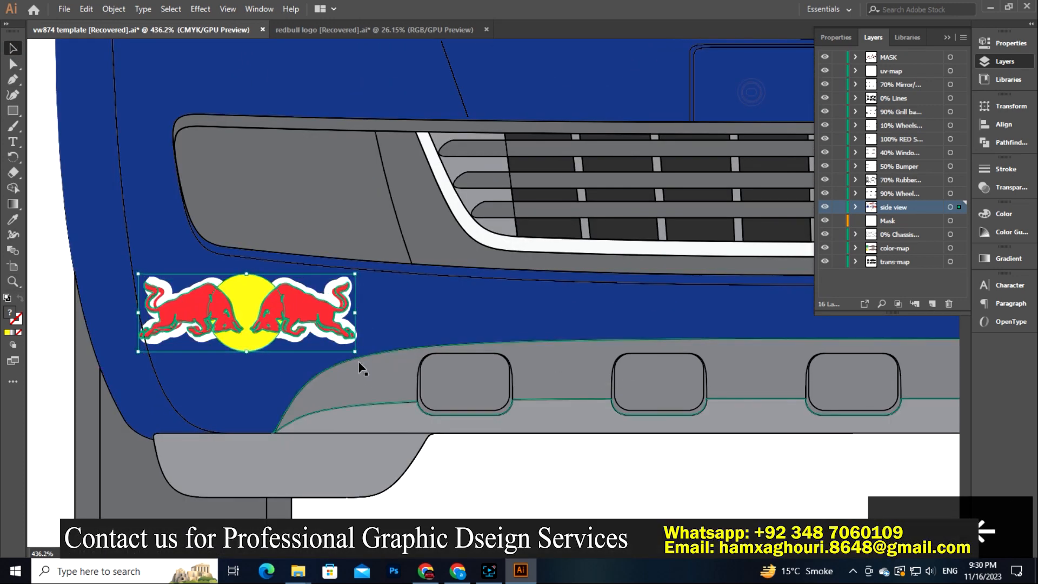
Cut the new logo, isolate the front view's clipping mask, delete the old left logo and paste the new one in front.
{"action": "key", "text": "ctrl+x"}
{"action": "right_click", "coordinate": [284, 311]}
{"action": "left_click", "coordinate": [325, 403]}
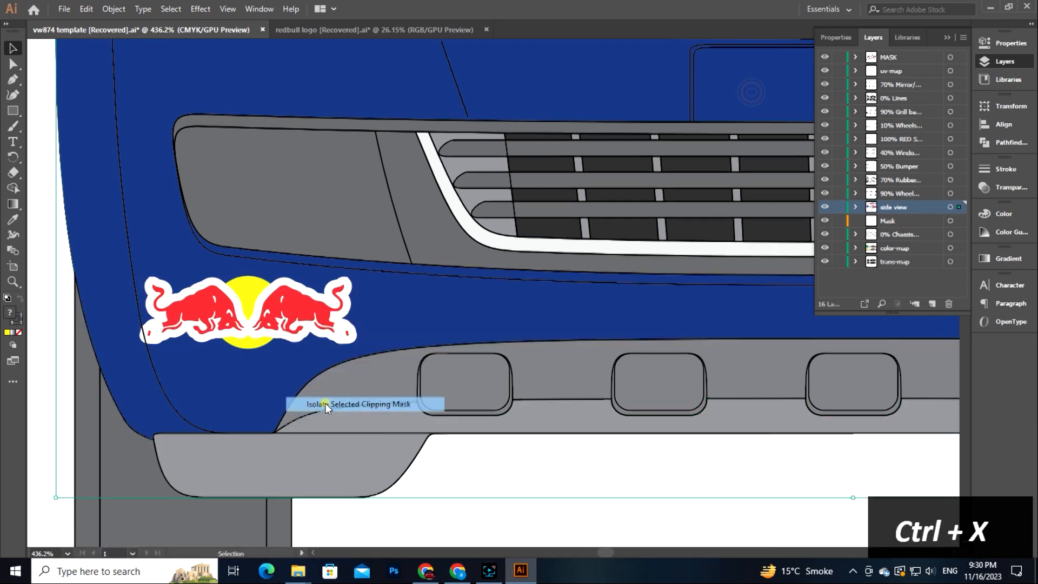
{"action": "left_click", "coordinate": [279, 311]}
{"action": "key", "text": "Delete"}
{"action": "key", "text": "ctrl+c"}
{"action": "key", "text": "ctrl+f"}
Replace the old right bumper logo with a duplicate of the new left one and leave isolation.
{"action": "key", "text": "z"}
{"action": "left_click_drag", "start_coordinate": [626, 479], "coordinate": [297, 414]}
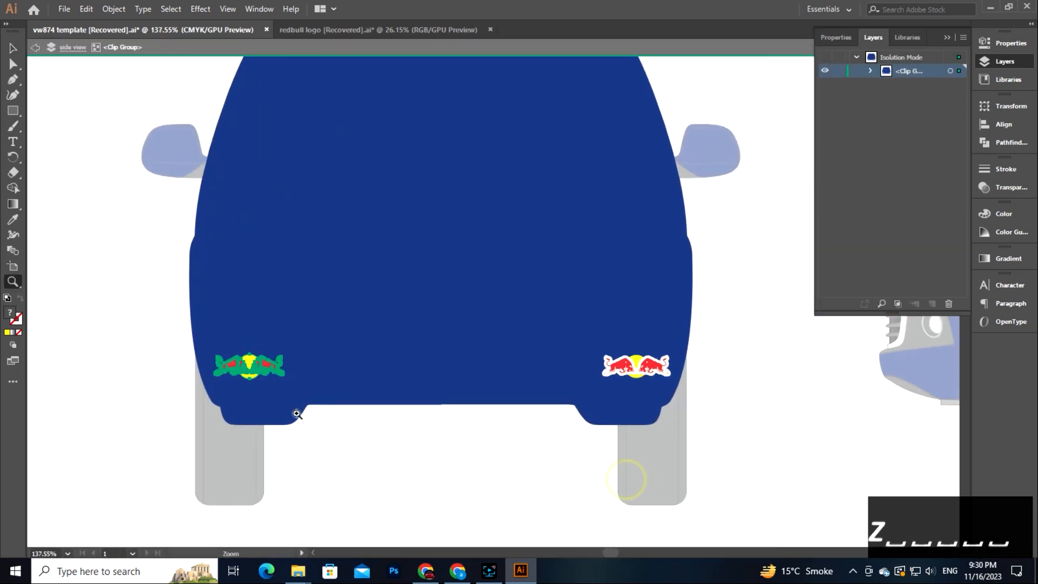
{"action": "left_click", "coordinate": [629, 374]}
{"action": "key", "text": "Delete"}
{"action": "left_click_drag", "start_coordinate": [249, 366], "coordinate": [637, 365]}
{"action": "double_click", "coordinate": [755, 444]}
Copy the 76 number graphic from the sponsor logos below the artboard and return to the front view.
{"action": "key", "text": "z"}
{"action": "left_click_drag", "start_coordinate": [664, 440], "coordinate": [584, 440]}
{"action": "key", "text": "space"}
{"action": "left_click_drag", "start_coordinate": [701, 382], "coordinate": [501, 302]}
{"action": "left_click", "coordinate": [13, 48]}
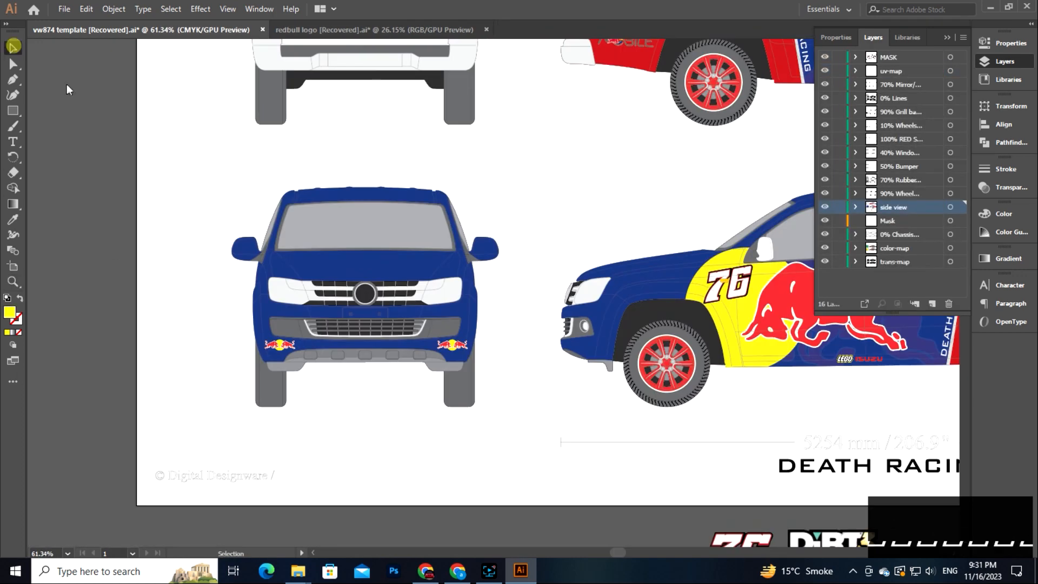
{"action": "key", "text": "space"}
{"action": "left_click_drag", "start_coordinate": [744, 273], "coordinate": [578, 267]}
{"action": "left_click", "coordinate": [582, 520]}
{"action": "key", "text": "space"}
{"action": "left_click_drag", "start_coordinate": [216, 238], "coordinate": [373, 287]}
{"action": "key", "text": "z"}
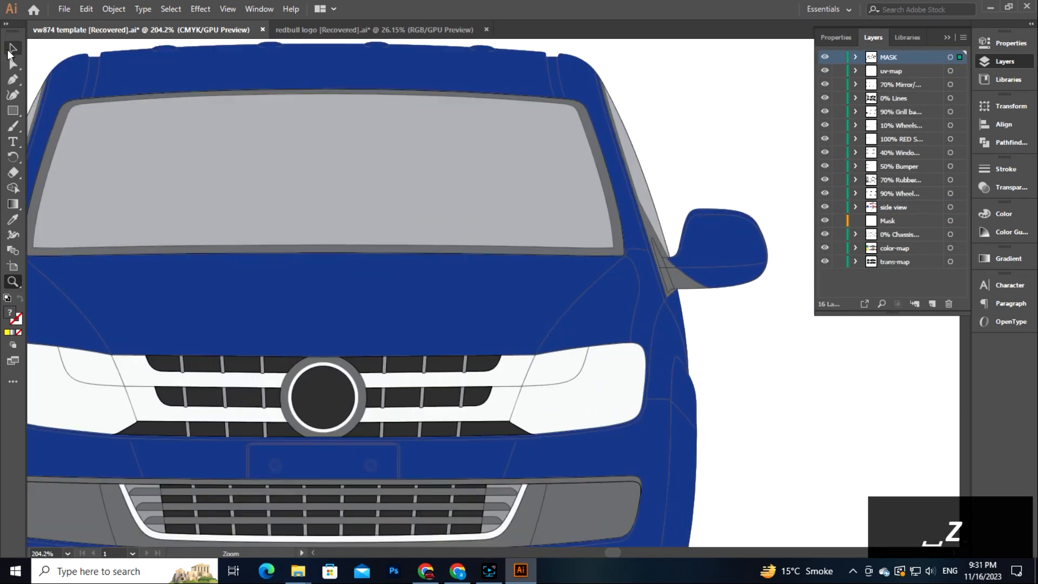
{"action": "left_click", "coordinate": [13, 48]}
{"action": "right_click", "coordinate": [282, 294]}
{"action": "left_click", "coordinate": [319, 387]}
{"action": "key", "text": "space"}
{"action": "left_click_drag", "start_coordinate": [247, 341], "coordinate": [361, 339]}
{"action": "double_click", "coordinate": [34, 339]}
{"action": "key", "text": "space"}
{"action": "left_click_drag", "start_coordinate": [34, 339], "coordinate": [215, 286]}
{"action": "left_click_drag", "start_coordinate": [209, 398], "coordinate": [340, 274]}
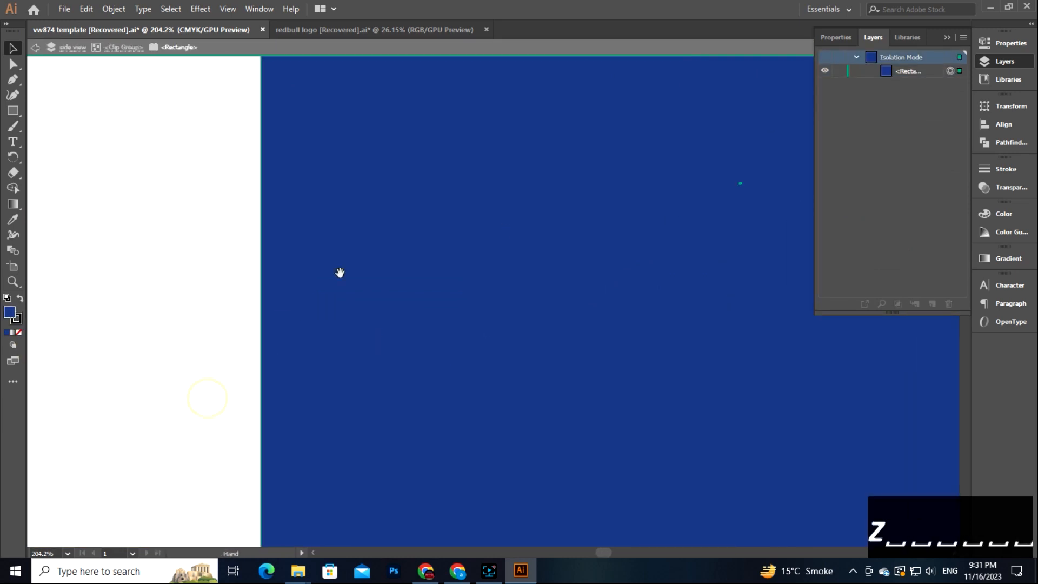
{"action": "double_click", "coordinate": [233, 282]}
Paste the 76 graphic and position it on the hood above the front badge.
{"action": "key", "text": "space"}
{"action": "left_click_drag", "start_coordinate": [505, 348], "coordinate": [233, 434]}
{"action": "key", "text": "ctrl+v"}
{"action": "left_click_drag", "start_coordinate": [496, 235], "coordinate": [522, 241]}
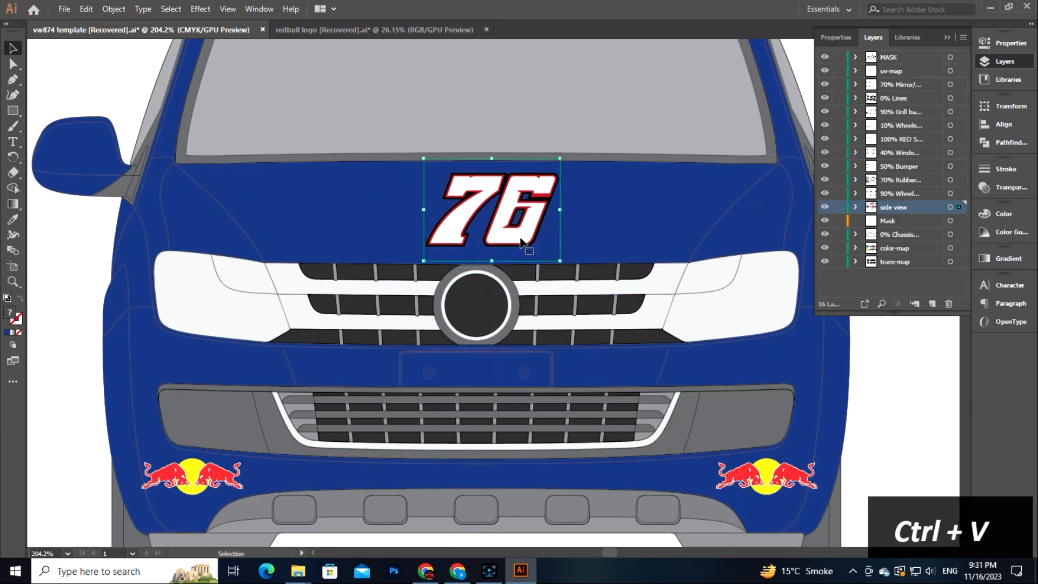
Cut the 76 graphic, paste it in front inside the front view's clipping mask and leave isolation.
{"action": "key", "text": "ctrl+x"}
{"action": "right_click", "coordinate": [503, 225]}
{"action": "left_click", "coordinate": [541, 320]}
{"action": "key", "text": "ctrl+f"}
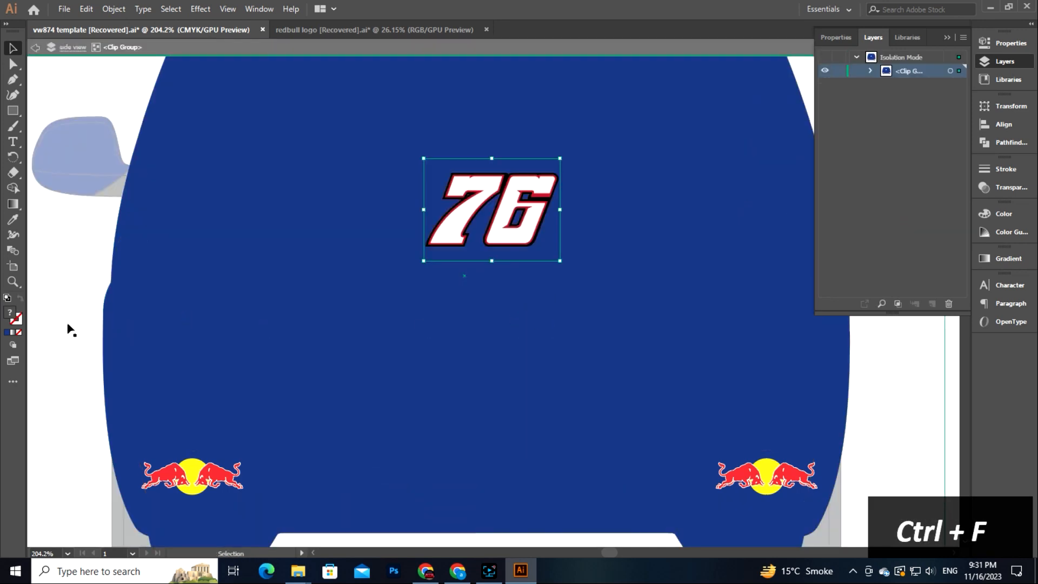
{"action": "double_click", "coordinate": [67, 327]}
{"action": "left_click_drag", "start_coordinate": [203, 357], "coordinate": [452, 284]}
{"action": "double_click", "coordinate": [102, 303]}
Isolate the front clipping mask, resize the hood's 76 to about 65 by 49 pt and leave isolation.
{"action": "key", "text": "z"}
{"action": "left_click_drag", "start_coordinate": [618, 373], "coordinate": [444, 332]}
{"action": "left_click", "coordinate": [15, 49]}
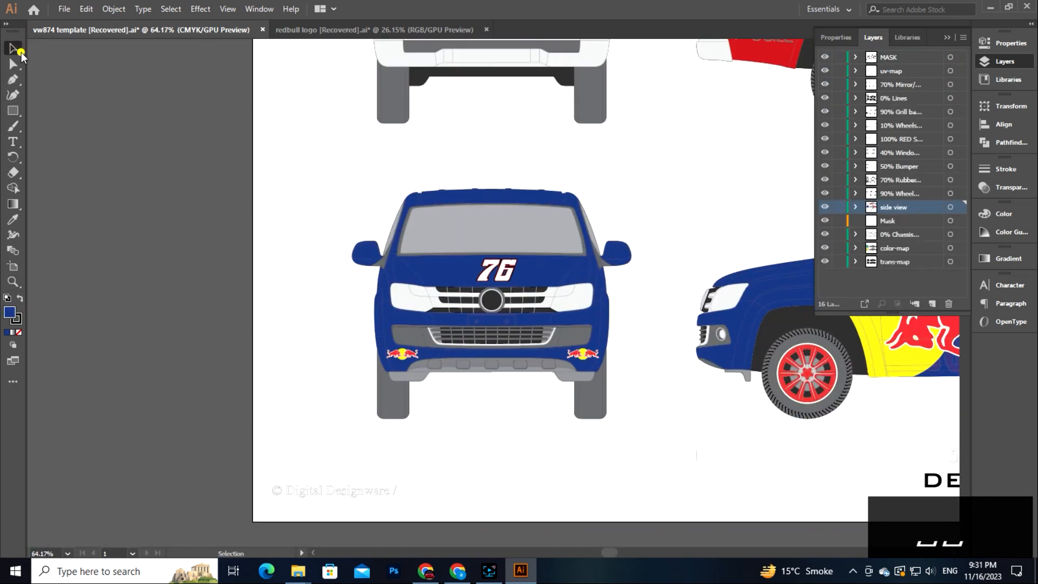
{"action": "right_click", "coordinate": [504, 280]}
{"action": "left_click", "coordinate": [541, 370]}
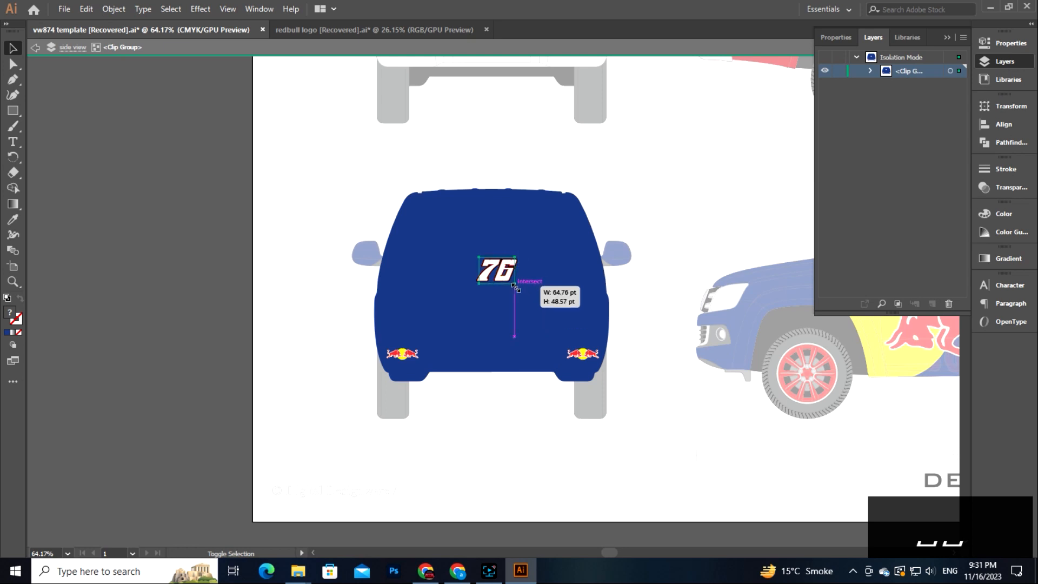
{"action": "double_click", "coordinate": [167, 314]}
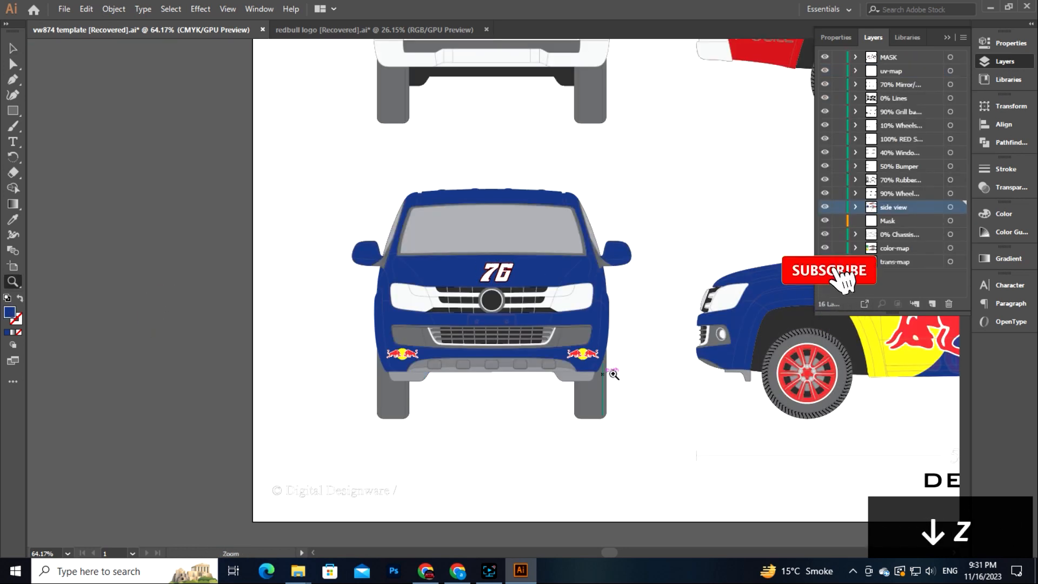
Nudge the hood's 76 slightly left within the front clipping mask and leave isolation.
{"action": "left_click_drag", "start_coordinate": [613, 373], "coordinate": [2, 172]}
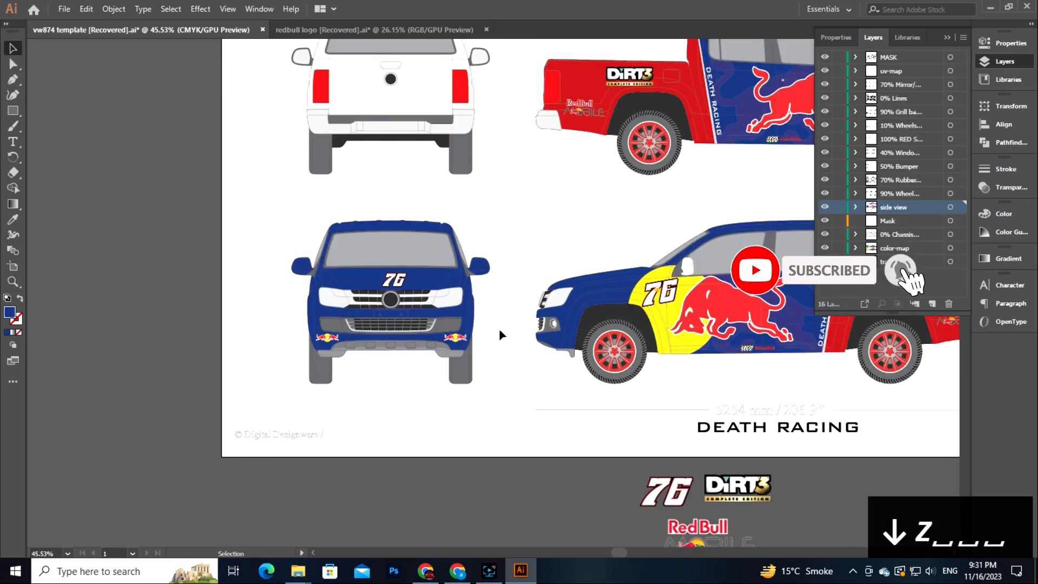
{"action": "right_click", "coordinate": [394, 282]}
{"action": "left_click", "coordinate": [449, 375]}
{"action": "left_click", "coordinate": [397, 282]}
{"action": "double_click", "coordinate": [208, 326]}
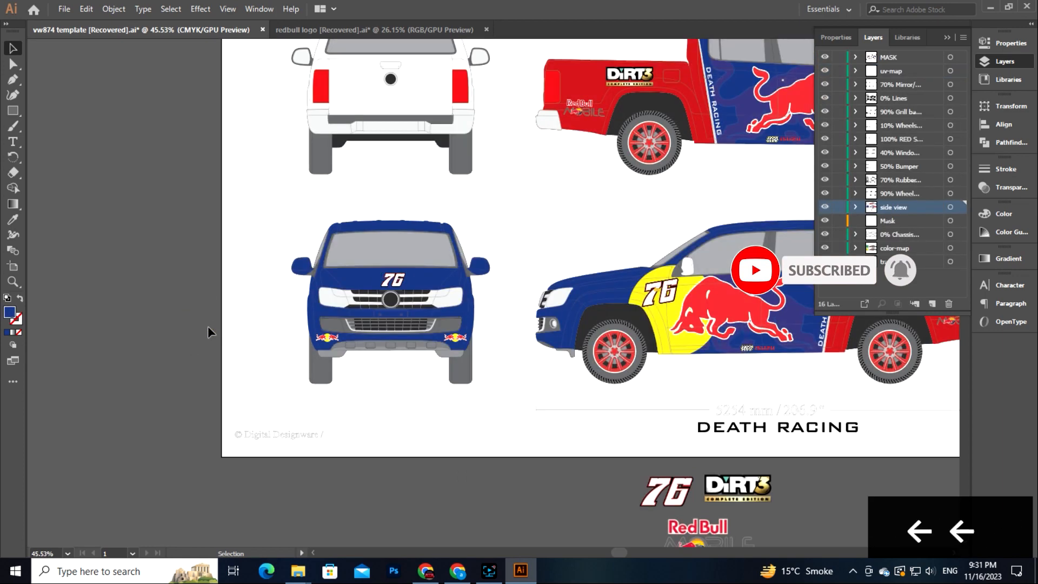
Fill the rear view's white body shape with dark red.
{"action": "key", "text": "space"}
{"action": "left_click_drag", "start_coordinate": [541, 378], "coordinate": [519, 555]}
{"action": "left_click", "coordinate": [384, 265]}
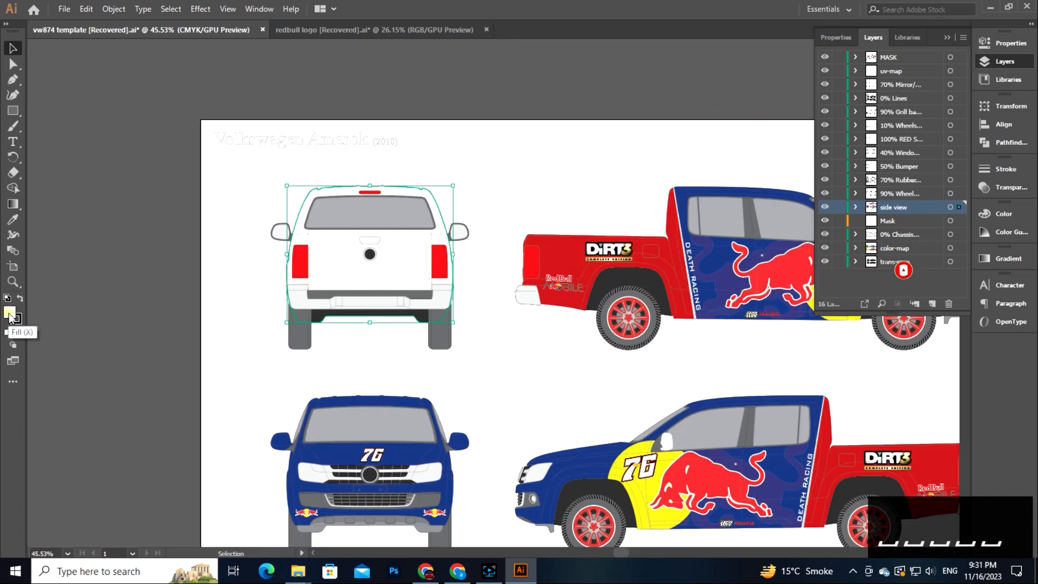
{"action": "double_click", "coordinate": [9, 316]}
{"action": "left_click", "coordinate": [656, 202]}
Draw a rectangle covering the rear view, give it the side view's bright red and send it to the back.
{"action": "key", "text": "z"}
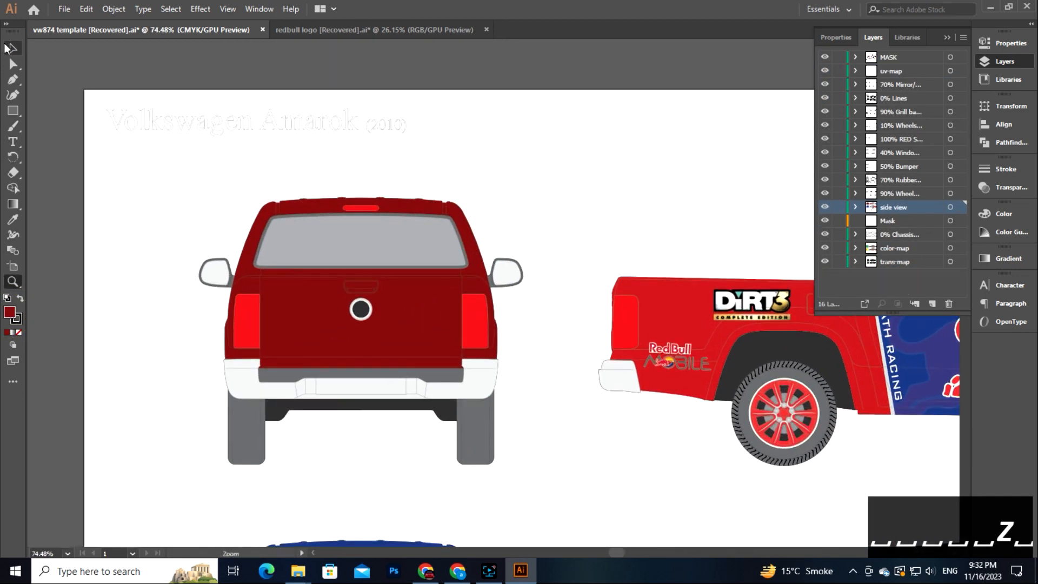
{"action": "left_click", "coordinate": [5, 45]}
{"action": "key", "text": "m"}
{"action": "left_click_drag", "start_coordinate": [213, 157], "coordinate": [523, 450]}
{"action": "left_click", "coordinate": [12, 48]}
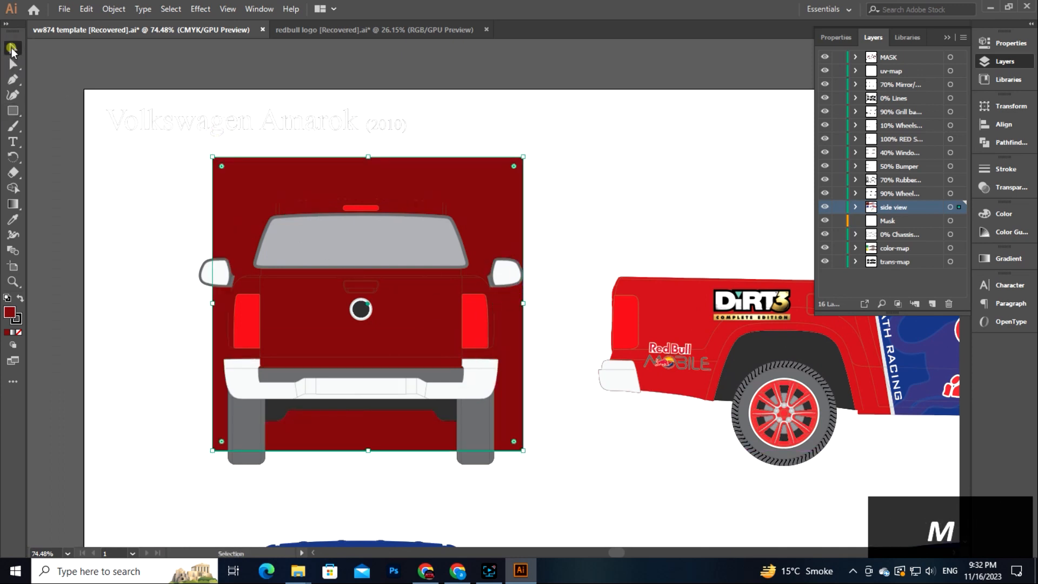
{"action": "key", "text": "ctrl+shift+bracketleft"}
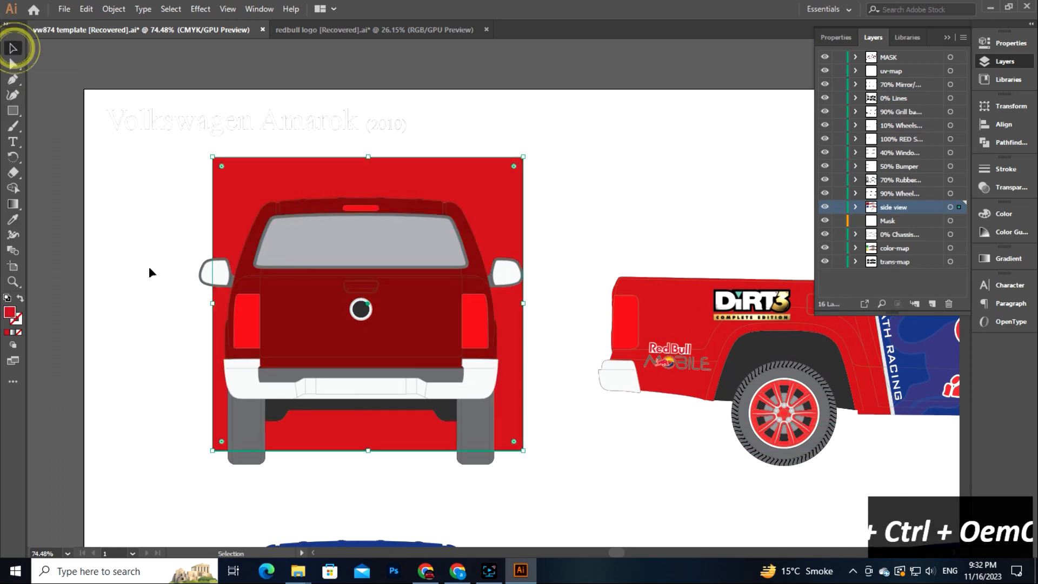
Make a clipping mask from the rear body shape and the red rectangle.
{"action": "left_click", "coordinate": [247, 254]}
{"action": "left_click", "coordinate": [226, 180], "text": "shift"}
{"action": "right_click", "coordinate": [250, 178]}
{"action": "left_click", "coordinate": [309, 306]}
{"action": "left_click_drag", "start_coordinate": [449, 327], "coordinate": [453, 258]}
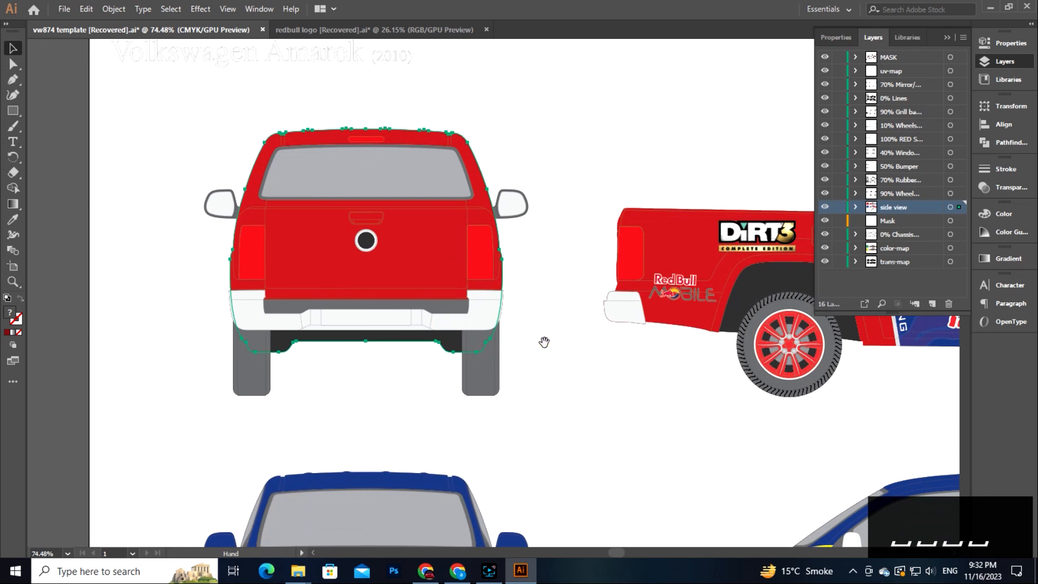
Isolate the front view's clipping mask, copy the left bumper bull logo and leave isolation.
{"action": "scroll", "coordinate": [543, 341], "scroll_direction": "down", "scroll_amount": 5}
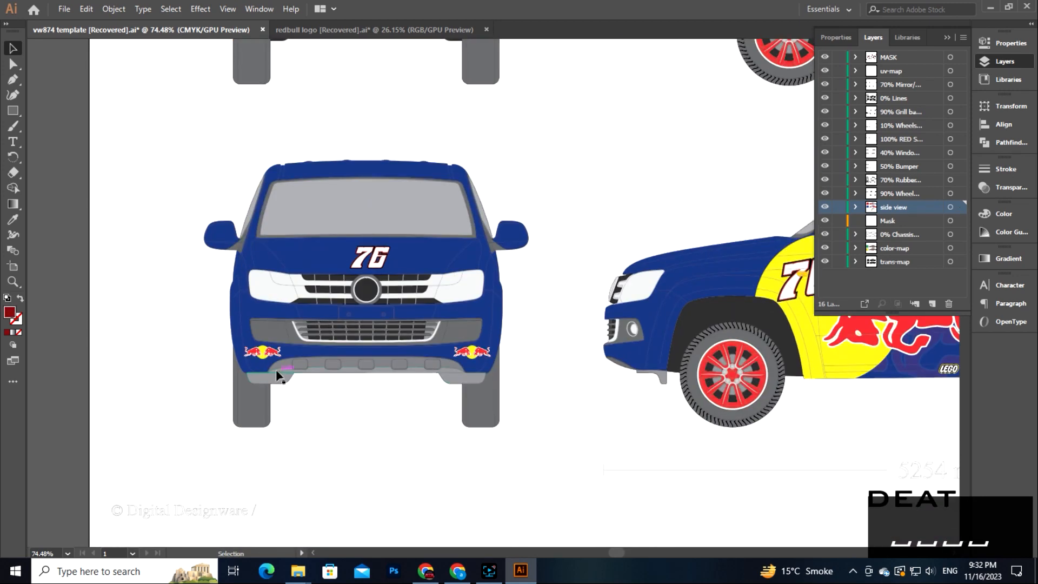
{"action": "left_click", "coordinate": [377, 310]}
{"action": "left_click_drag", "start_coordinate": [343, 328], "coordinate": [370, 415]}
{"action": "right_click", "coordinate": [282, 234]}
{"action": "left_click", "coordinate": [348, 328]}
{"action": "left_click", "coordinate": [290, 441]}
{"action": "key", "text": "ctrl+c"}
{"action": "double_click", "coordinate": [104, 334]}
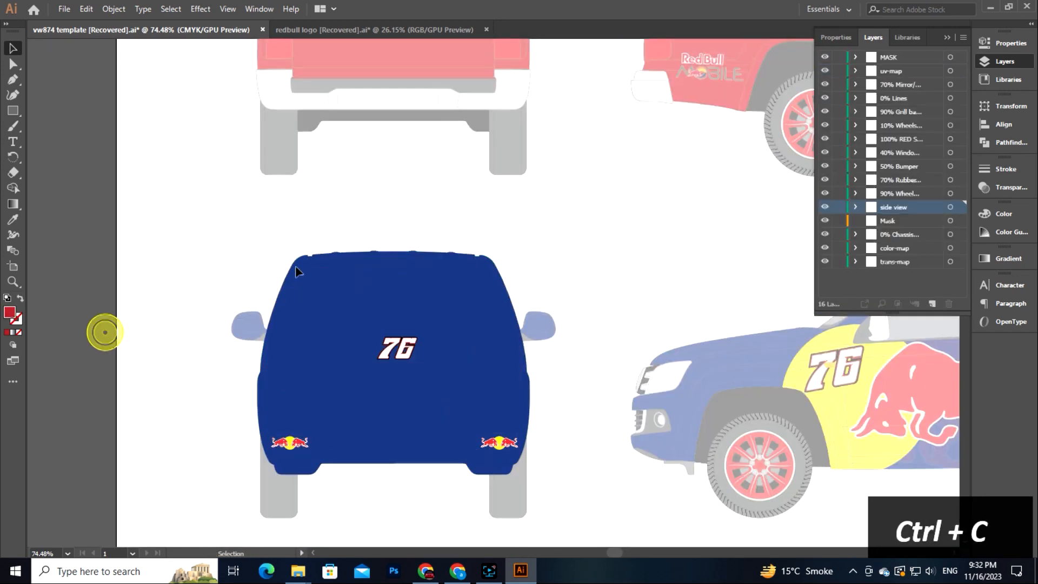
Paste the bull logo left of the tailgate badge and duplicate it about 193 pt horizontally to the badge's other side.
{"action": "left_click_drag", "start_coordinate": [388, 60], "coordinate": [386, 352]}
{"action": "left_click_drag", "start_coordinate": [496, 294], "coordinate": [334, 318]}
{"action": "key", "text": "z"}
{"action": "left_click", "coordinate": [409, 346]}
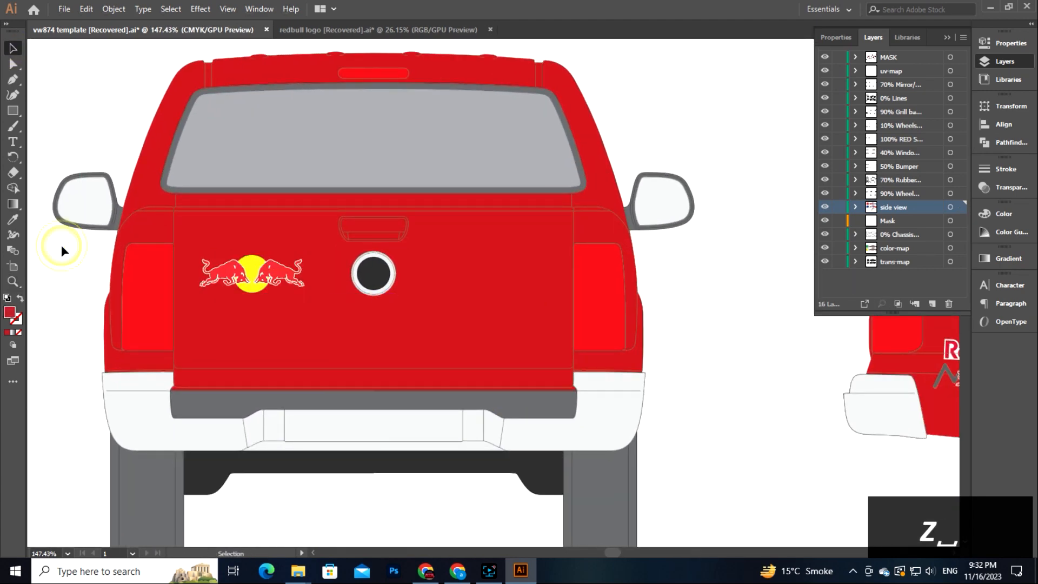
{"action": "left_click_drag", "start_coordinate": [255, 275], "coordinate": [500, 278]}
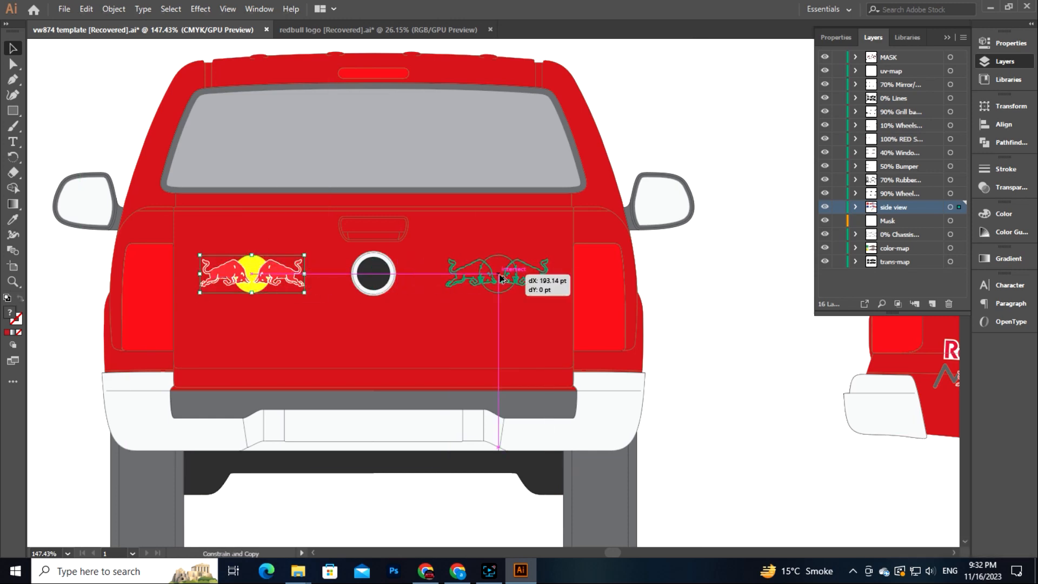
Copy the DiRT3 logo from the sponsor logos below the artboard and paste it beside the rear view.
{"action": "key", "text": "z"}
{"action": "left_click_drag", "start_coordinate": [577, 452], "coordinate": [511, 289]}
{"action": "key", "text": "space"}
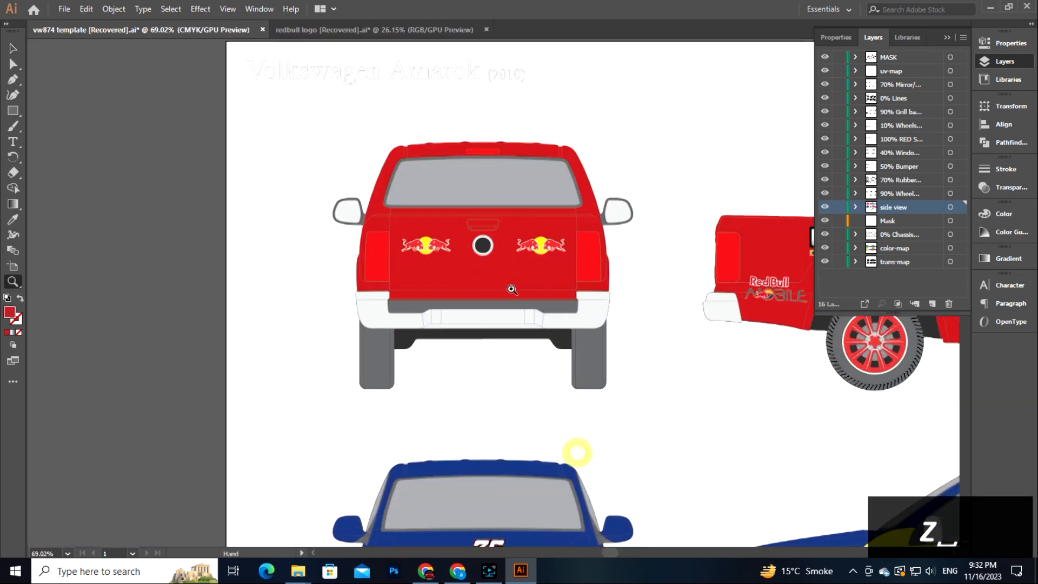
{"action": "key", "text": "space"}
{"action": "left_click_drag", "start_coordinate": [368, 313], "coordinate": [198, 32]}
{"action": "left_click_drag", "start_coordinate": [780, 487], "coordinate": [472, 187]}
{"action": "left_click", "coordinate": [533, 287]}
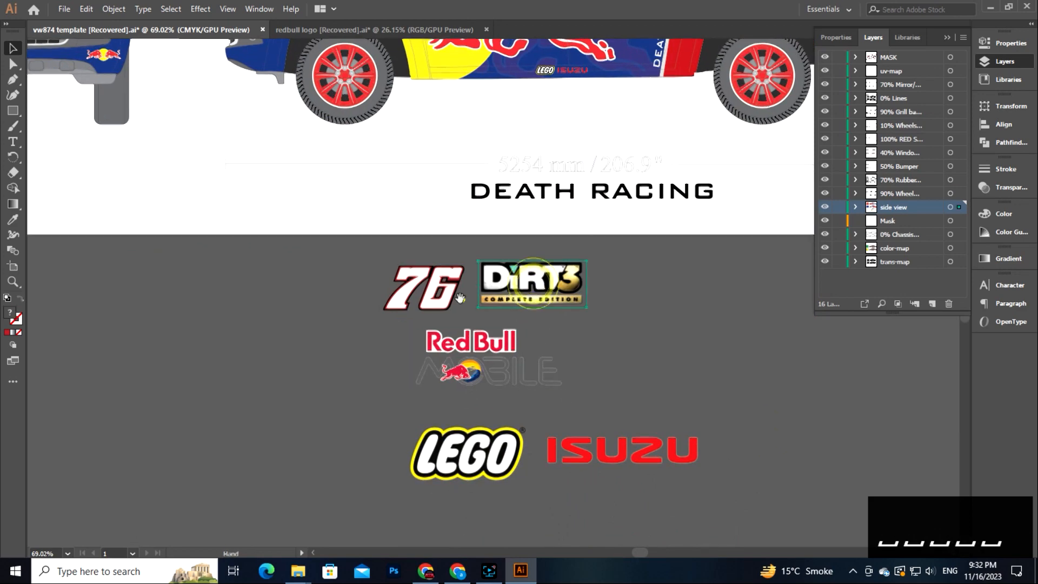
{"action": "key", "text": "ctrl+c"}
{"action": "key", "text": "space"}
{"action": "left_click_drag", "start_coordinate": [167, 53], "coordinate": [507, 363]}
{"action": "key", "text": "ctrl+v"}
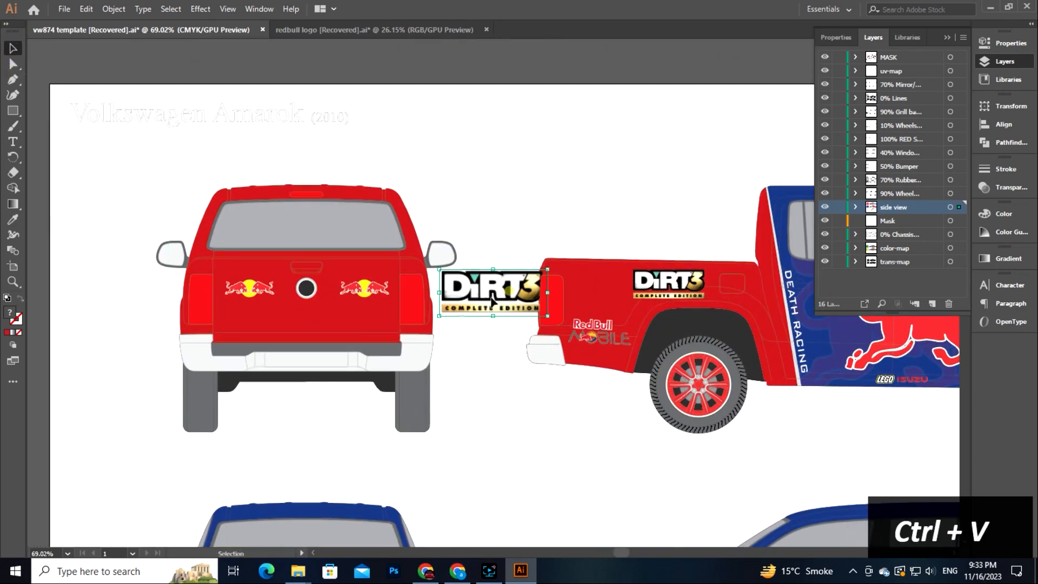
Move the DiRT3 logo under the round tailgate badge and shrink it to fit between the bull logos.
{"action": "left_click_drag", "start_coordinate": [489, 303], "coordinate": [317, 325]}
{"action": "left_click_drag", "start_coordinate": [377, 290], "coordinate": [479, 373]}
{"action": "key", "text": "z"}
{"action": "left_click", "coordinate": [13, 48]}
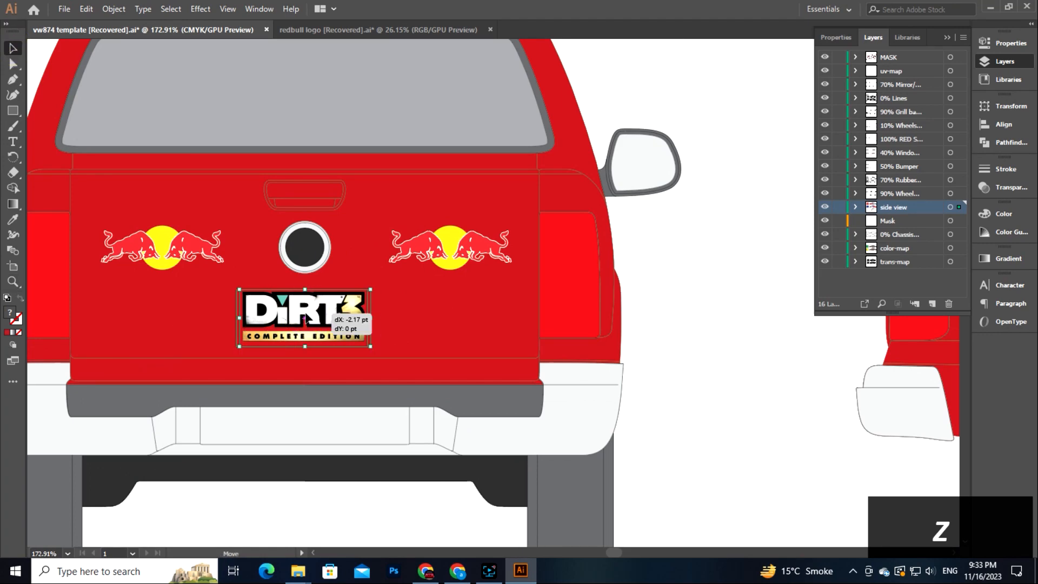
Nudge the tailgate's DiRT3 logo right and down, then resize it to about 96 by 42 pt.
{"action": "key", "text": "Right"}
{"action": "key", "text": "Right"}
{"action": "key", "text": "Down"}
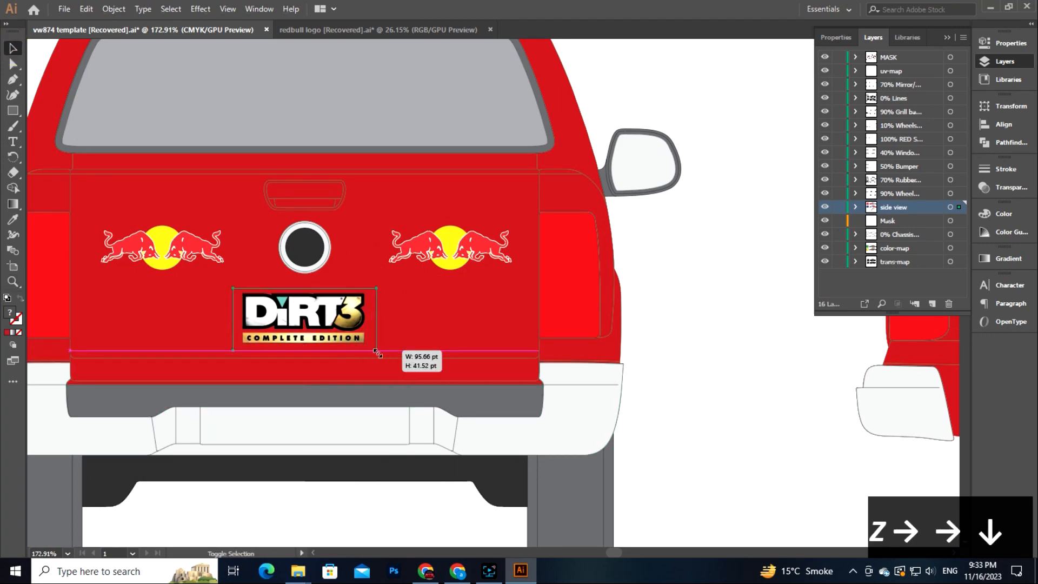
{"action": "left_click_drag", "start_coordinate": [377, 353], "coordinate": [378, 352]}
{"action": "left_click", "coordinate": [686, 438]}
Bring the DEATH RACING text from beneath the side view to the area below the rear view.
{"action": "key", "text": "z"}
{"action": "left_click_drag", "start_coordinate": [461, 399], "coordinate": [346, 367]}
{"action": "key", "text": "space"}
{"action": "left_click_drag", "start_coordinate": [398, 417], "coordinate": [400, 39]}
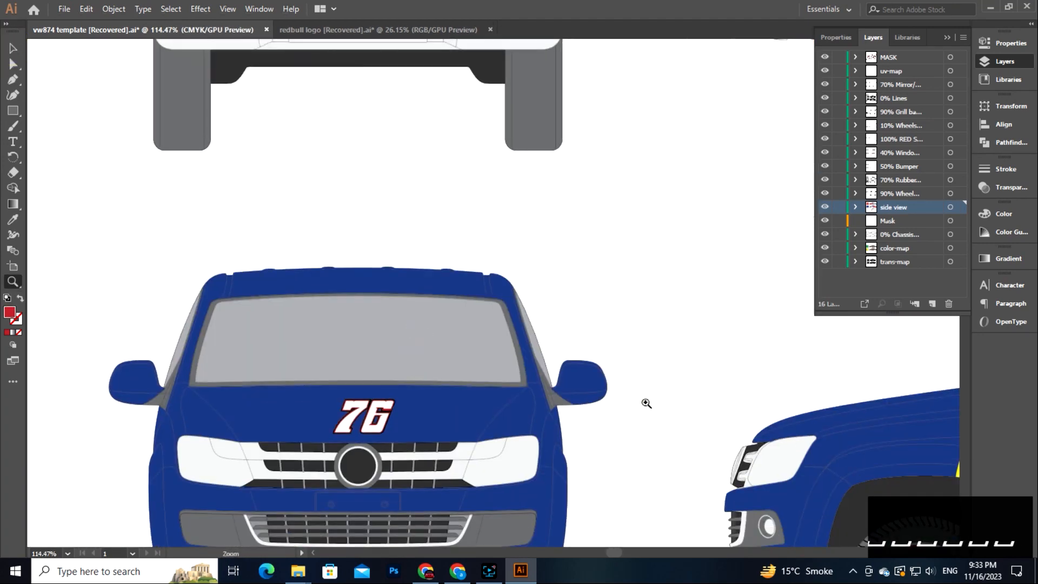
{"action": "left_click_drag", "start_coordinate": [681, 436], "coordinate": [401, 339]}
{"action": "left_click", "coordinate": [13, 47]}
{"action": "left_click_drag", "start_coordinate": [687, 484], "coordinate": [322, 235]}
{"action": "key", "text": "z"}
{"action": "left_click_drag", "start_coordinate": [253, 238], "coordinate": [617, 319]}
{"action": "key", "text": "space"}
{"action": "left_click_drag", "start_coordinate": [617, 319], "coordinate": [662, 533]}
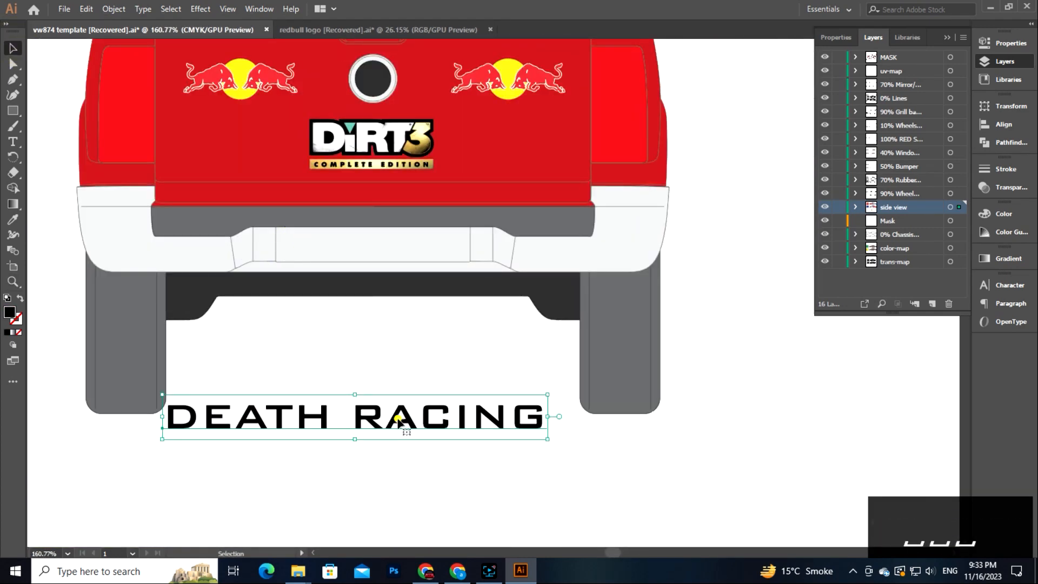
Move the DEATH RACING text onto the tailgate's lower edge, shrink it and fill it with F9F9F9.
{"action": "left_click_drag", "start_coordinate": [398, 422], "coordinate": [414, 191]}
{"action": "left_click_drag", "start_coordinate": [562, 212], "coordinate": [528, 212]}
{"action": "double_click", "coordinate": [9, 313]}
{"action": "type", "text": "ffffff"}
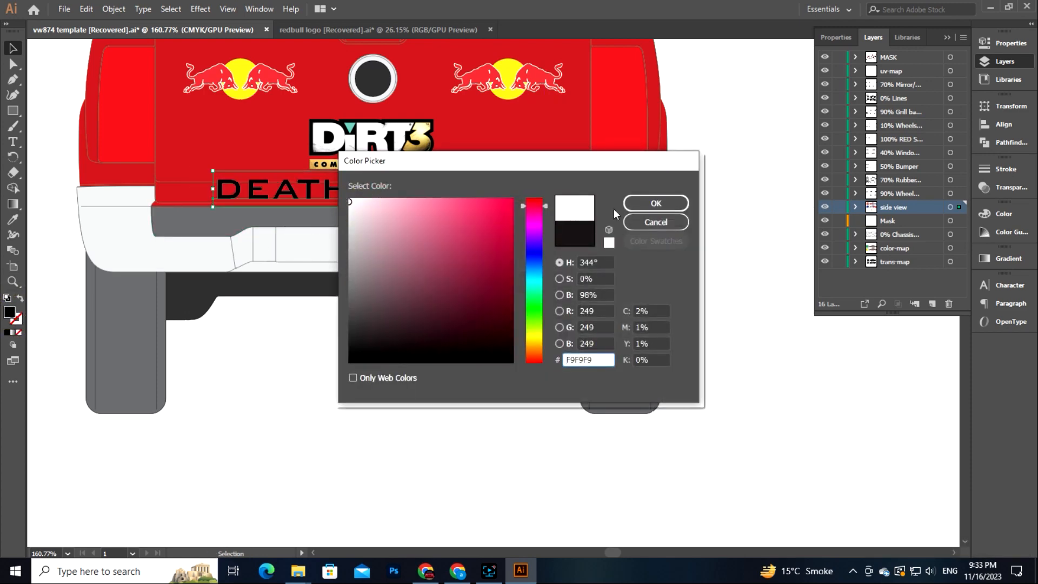
{"action": "key", "text": "Return"}
Nudge the DEATH RACING text up and the DiRT3 logo up and slightly right on the tailgate.
{"action": "key", "text": "z"}
{"action": "left_click_drag", "start_coordinate": [456, 226], "coordinate": [419, 368]}
{"action": "key", "text": "space"}
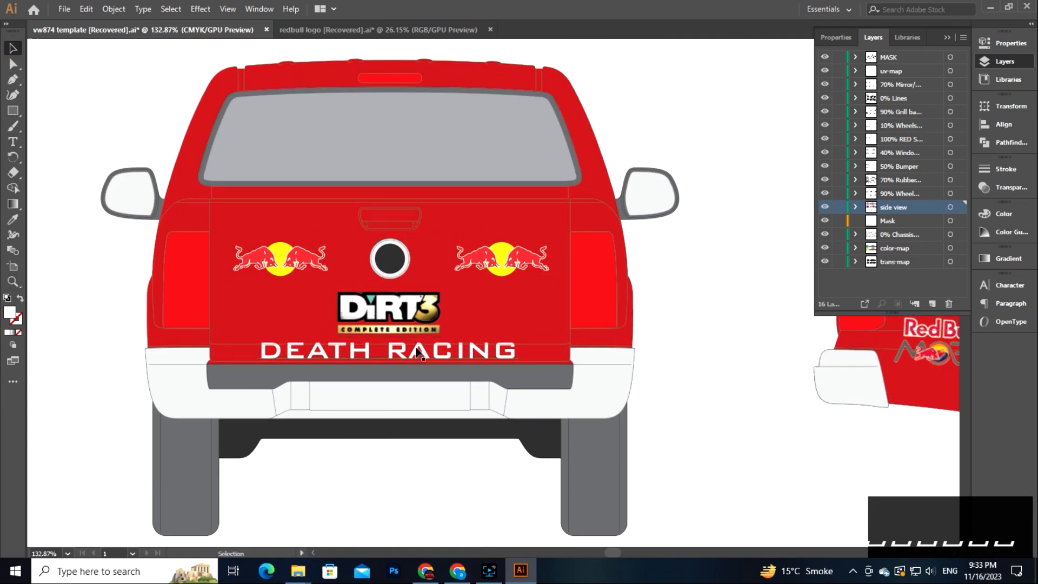
{"action": "key", "text": "Up"}
{"action": "key", "text": "Up"}
{"action": "key", "text": "Right"}
{"action": "key", "text": "Up"}
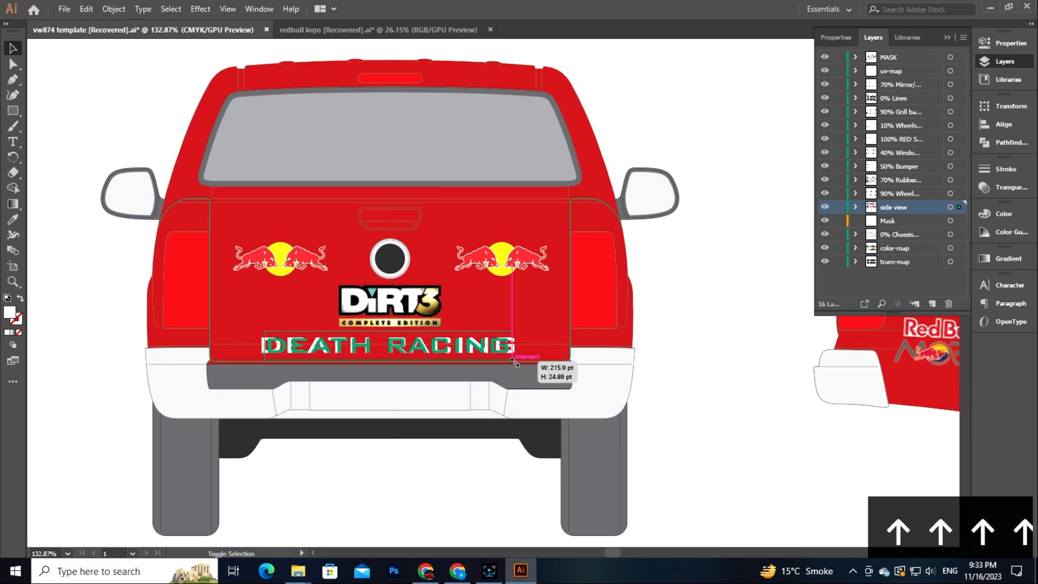
Bring all four vehicle views into sight and collapse the Layers panel.
{"action": "key", "text": "z"}
{"action": "left_click_drag", "start_coordinate": [711, 446], "coordinate": [667, 452]}
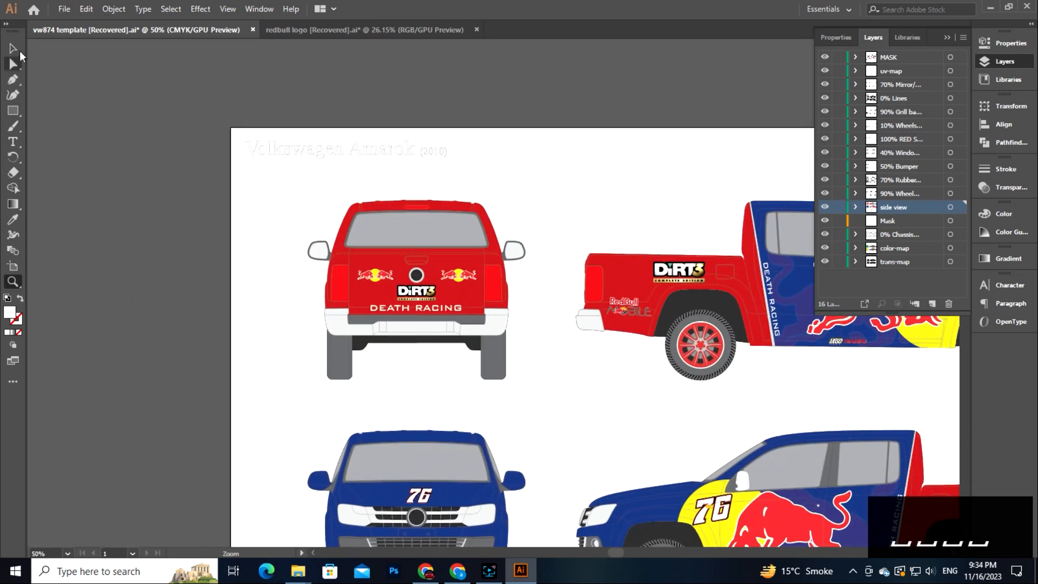
{"action": "key", "text": "space"}
{"action": "left_click_drag", "start_coordinate": [396, 368], "coordinate": [178, 262]}
{"action": "left_click", "coordinate": [946, 37]}
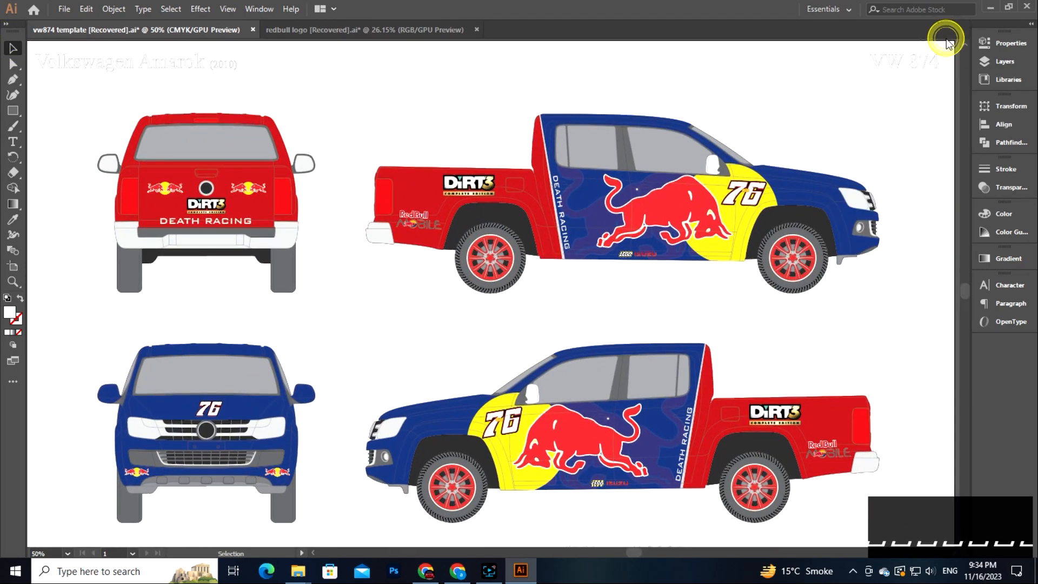
Examine the finished wrap on the truck's side views up close, including the bull graphic, logos and lettering.
{"action": "key", "text": "z"}
{"action": "left_click_drag", "start_coordinate": [499, 316], "coordinate": [27, 169]}
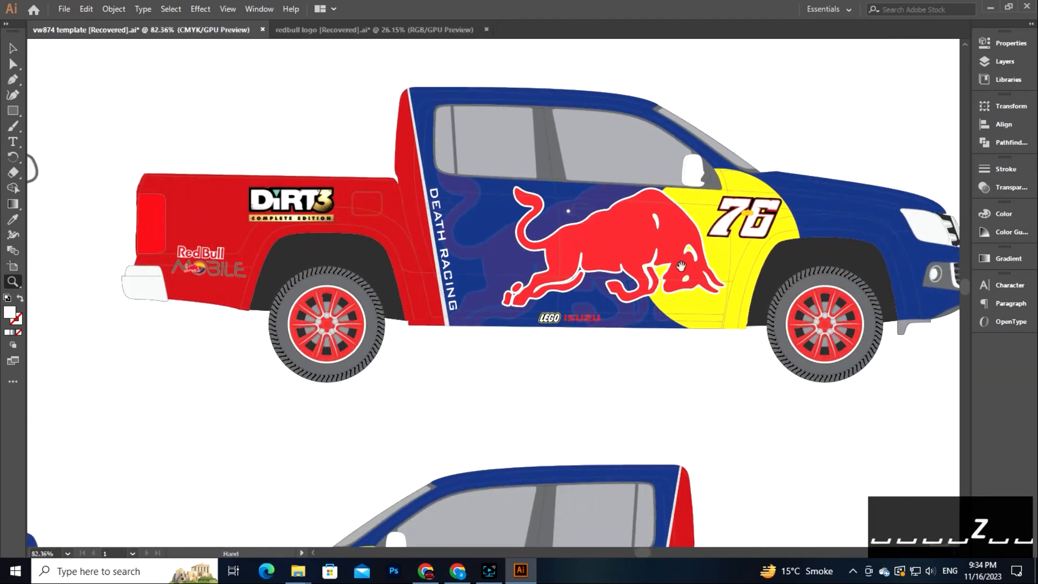
{"action": "left_click_drag", "start_coordinate": [477, 218], "coordinate": [558, 246]}
{"action": "key", "text": "space"}
{"action": "left_click_drag", "start_coordinate": [903, 222], "coordinate": [598, 262]}
{"action": "left_click_drag", "start_coordinate": [598, 261], "coordinate": [500, 341]}
{"action": "key", "text": "space"}
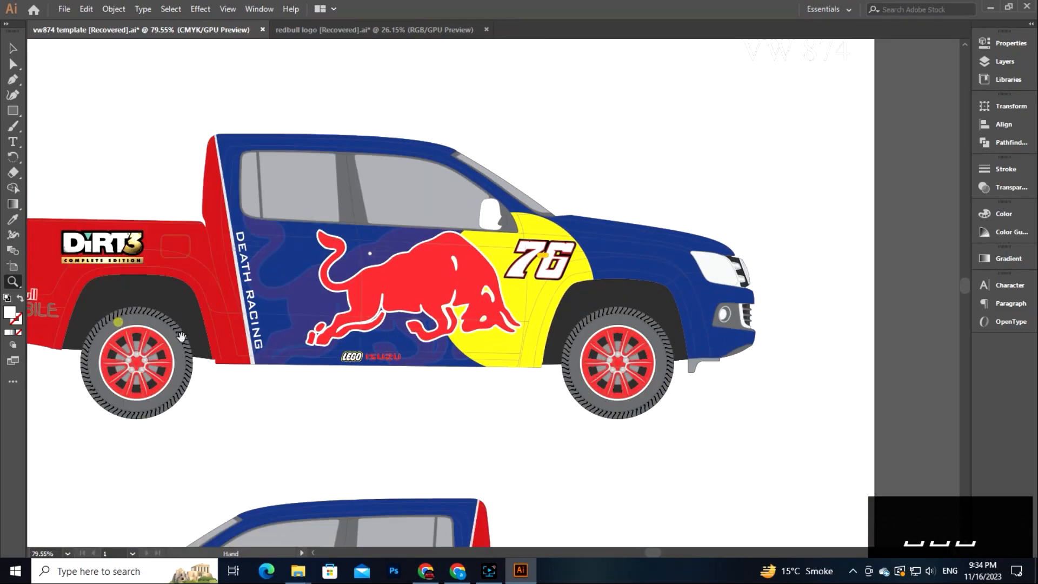
{"action": "left_click_drag", "start_coordinate": [182, 336], "coordinate": [250, 352]}
{"action": "key", "text": "space"}
{"action": "left_click_drag", "start_coordinate": [392, 236], "coordinate": [316, 401]}
{"action": "left_click_drag", "start_coordinate": [351, 285], "coordinate": [227, 290]}
{"action": "key", "text": "space"}
{"action": "left_click_drag", "start_coordinate": [371, 288], "coordinate": [205, 258]}
{"action": "left_click_drag", "start_coordinate": [370, 373], "coordinate": [388, 74]}
{"action": "mouse_move", "coordinate": [342, 361]}
{"action": "left_mouse_down"}
{"action": "mouse_move", "coordinate": [554, 387]}
{"action": "mouse_move", "coordinate": [326, 368]}
{"action": "left_mouse_up"}
Review the front and rear views, and frame the complete template sheet to check the overall wrap design.
{"action": "key", "text": "space"}
{"action": "left_click_drag", "start_coordinate": [157, 373], "coordinate": [653, 331]}
{"action": "left_click_drag", "start_coordinate": [252, 267], "coordinate": [292, 302]}
{"action": "key", "text": "space"}
{"action": "left_click_drag", "start_coordinate": [346, 296], "coordinate": [330, 331]}
{"action": "key", "text": "space"}
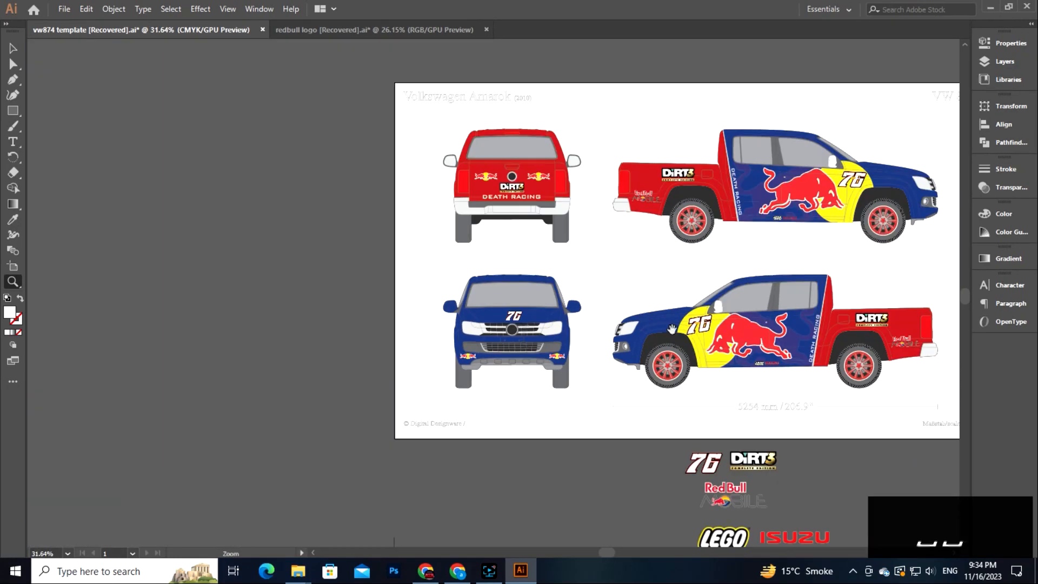
{"action": "left_click_drag", "start_coordinate": [848, 259], "coordinate": [635, 322]}
{"action": "left_click_drag", "start_coordinate": [521, 308], "coordinate": [590, 324]}
{"action": "key", "text": "space"}
{"action": "left_click_drag", "start_coordinate": [503, 376], "coordinate": [531, 349]}
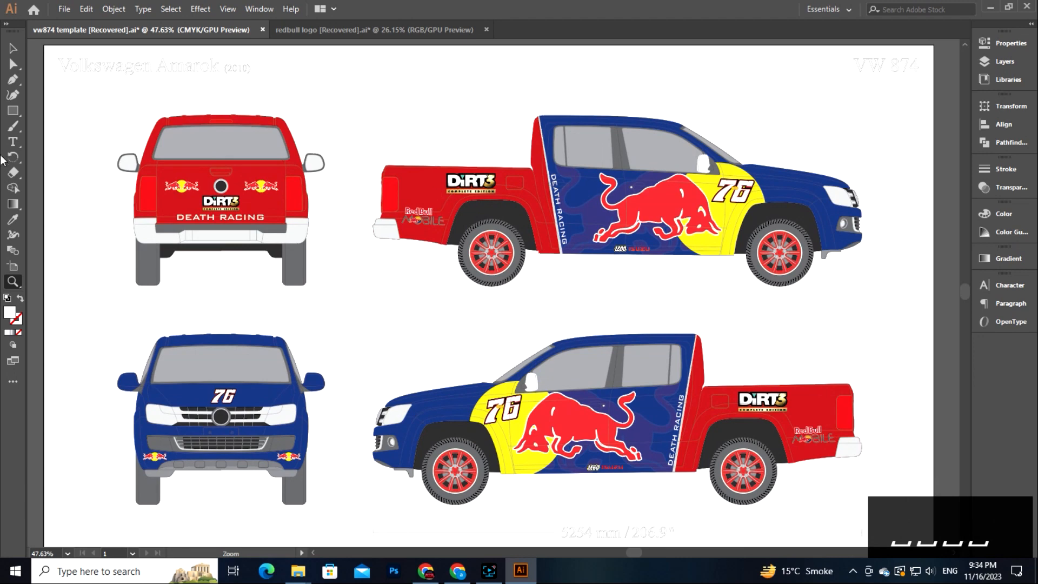